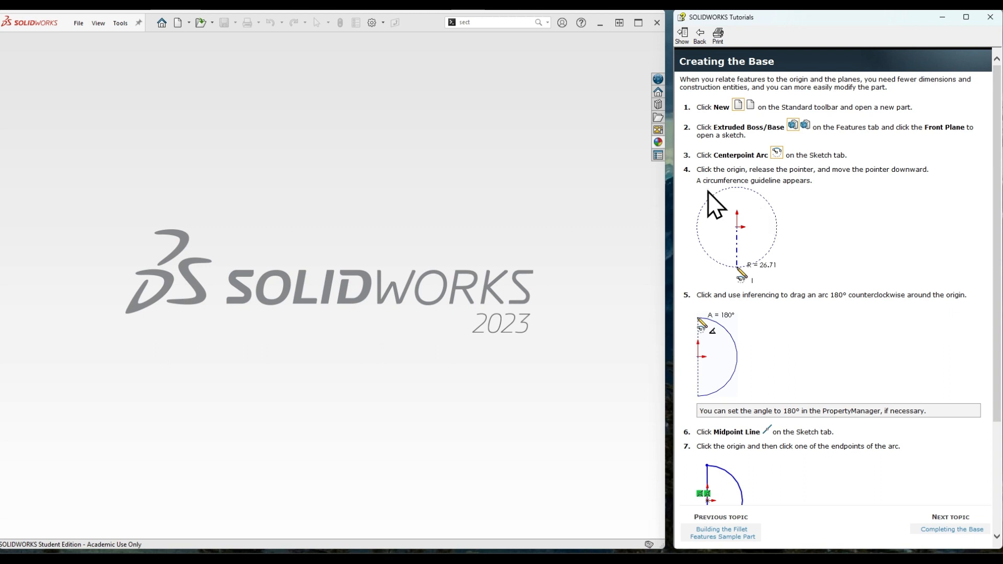
Step: Create a new part document
{"action": "left_click", "coordinate": [80, 23]}
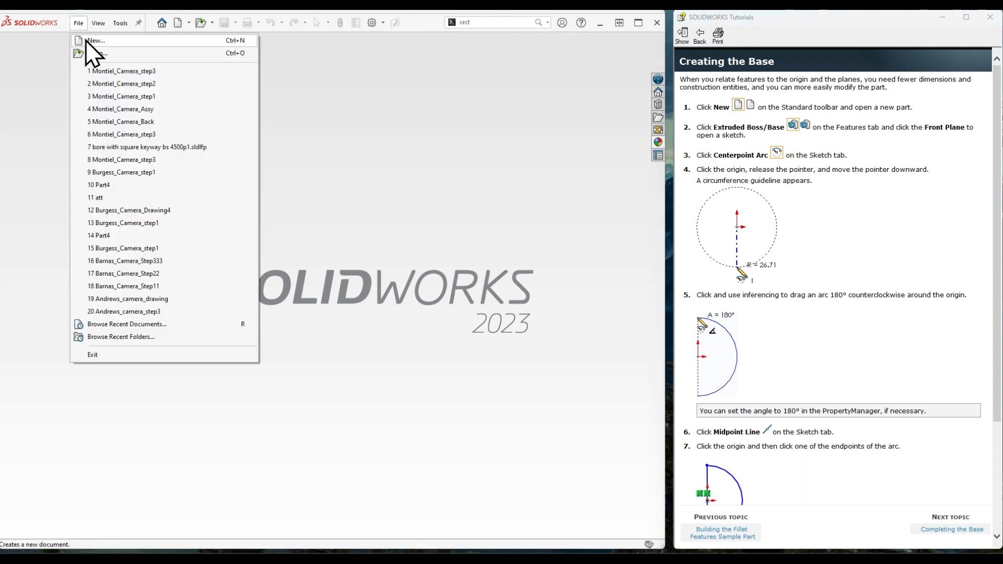
{"action": "left_click", "coordinate": [86, 40]}
{"action": "left_click", "coordinate": [143, 228]}
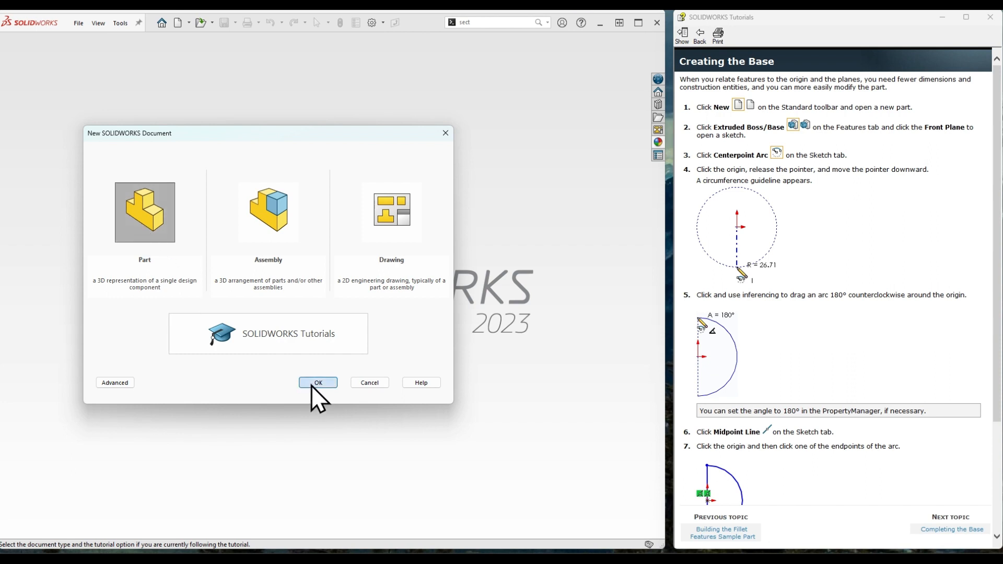
{"action": "left_click", "coordinate": [311, 385]}
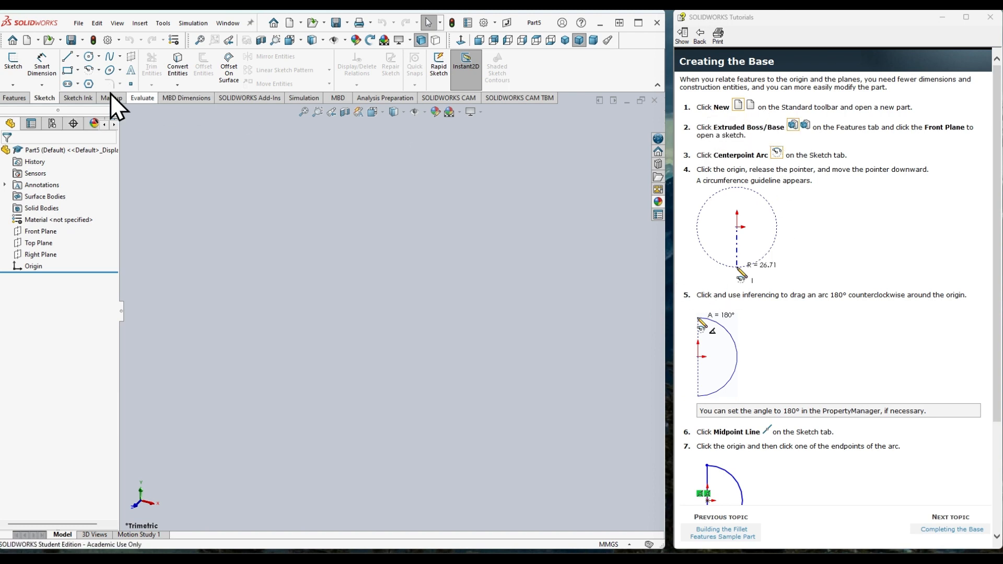
Step: Start an Extruded Boss/Base feature with a new sketch on the Front Plane
{"action": "left_click", "coordinate": [11, 98]}
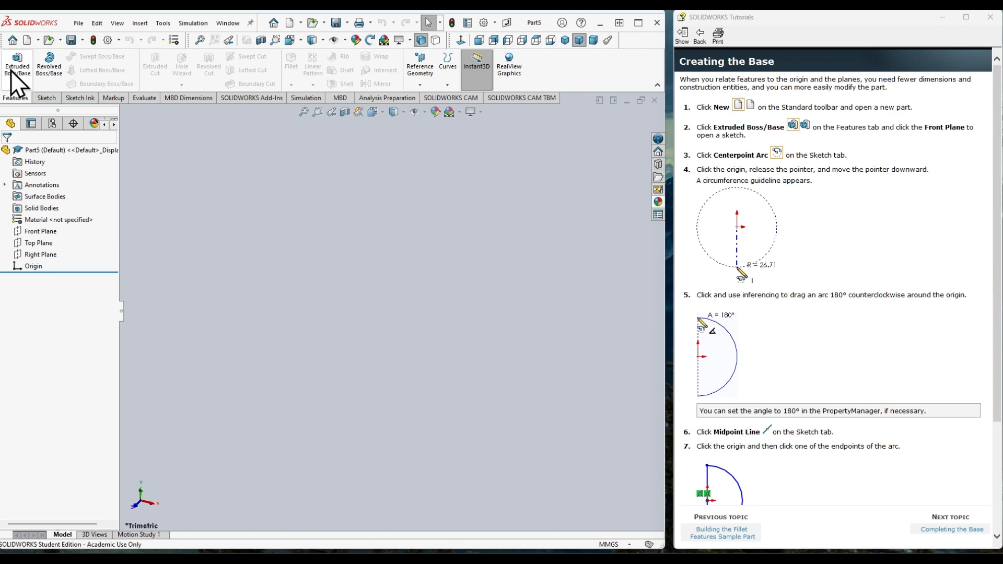
{"action": "left_click", "coordinate": [15, 69]}
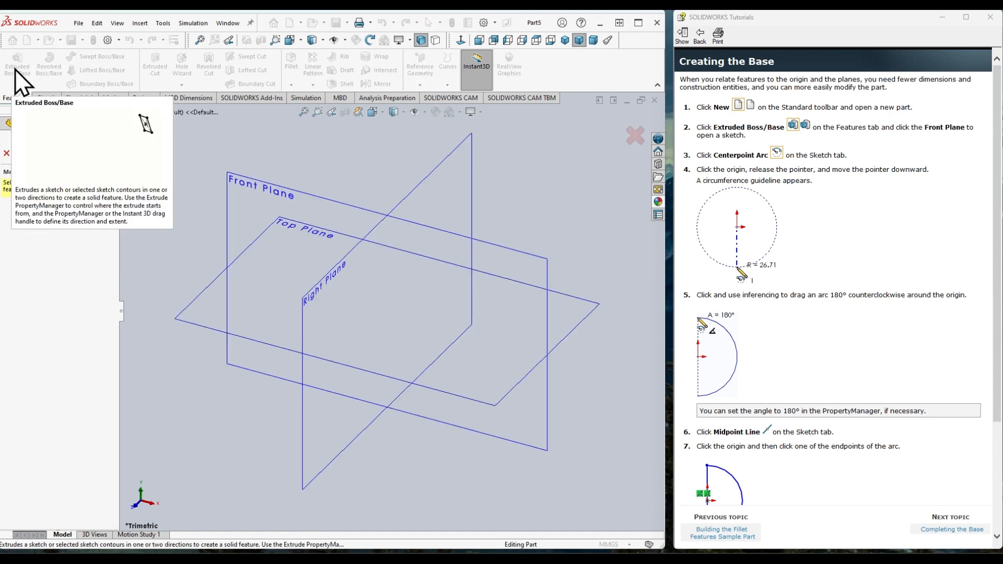
{"action": "left_click", "coordinate": [243, 200]}
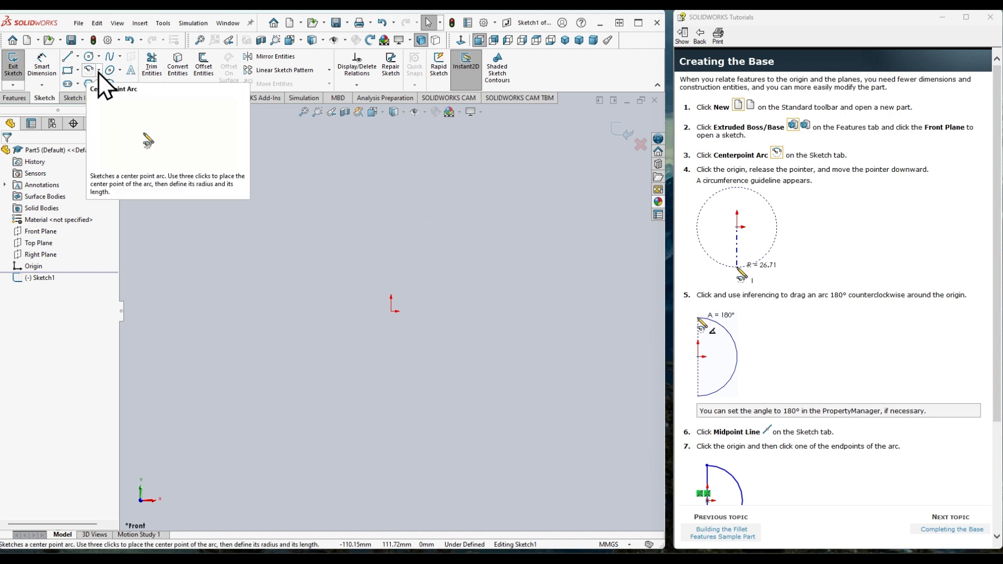
Step: Sketch a 180° centerpoint arc of about 60 mm radius around the origin, from straight above it clockwise to straight below
{"action": "left_click", "coordinate": [98, 70]}
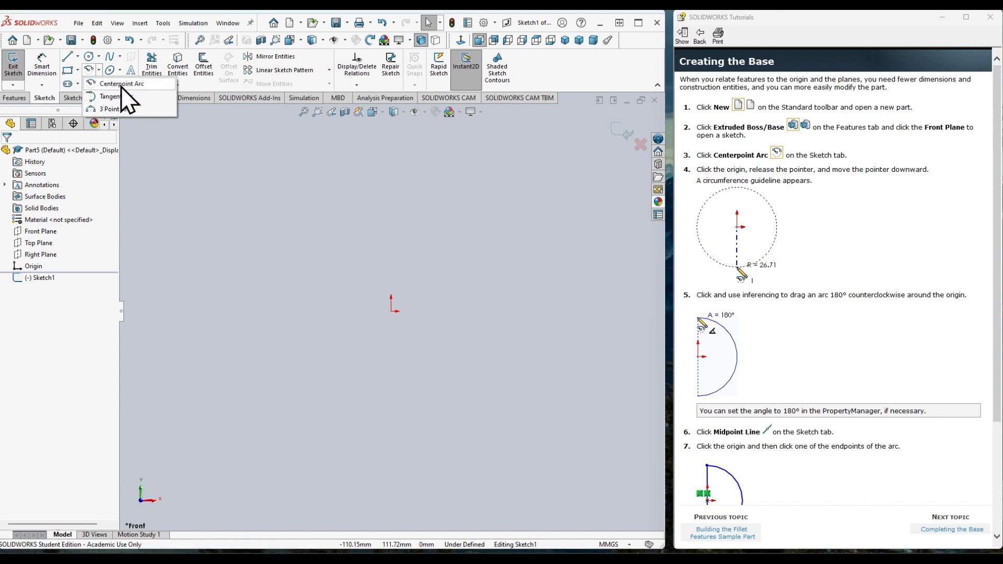
{"action": "left_click", "coordinate": [121, 85]}
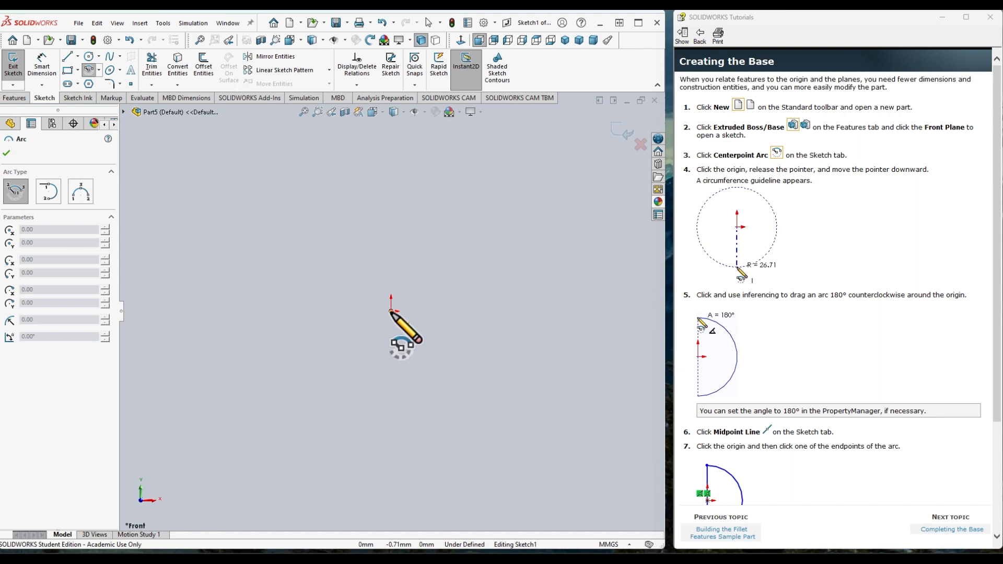
{"action": "left_click", "coordinate": [391, 311]}
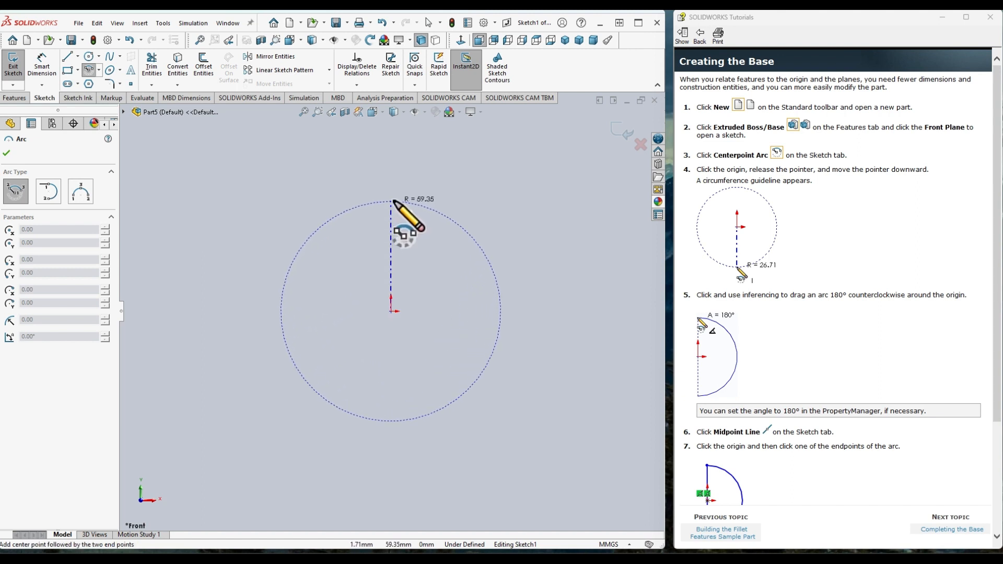
{"action": "left_click", "coordinate": [391, 200]}
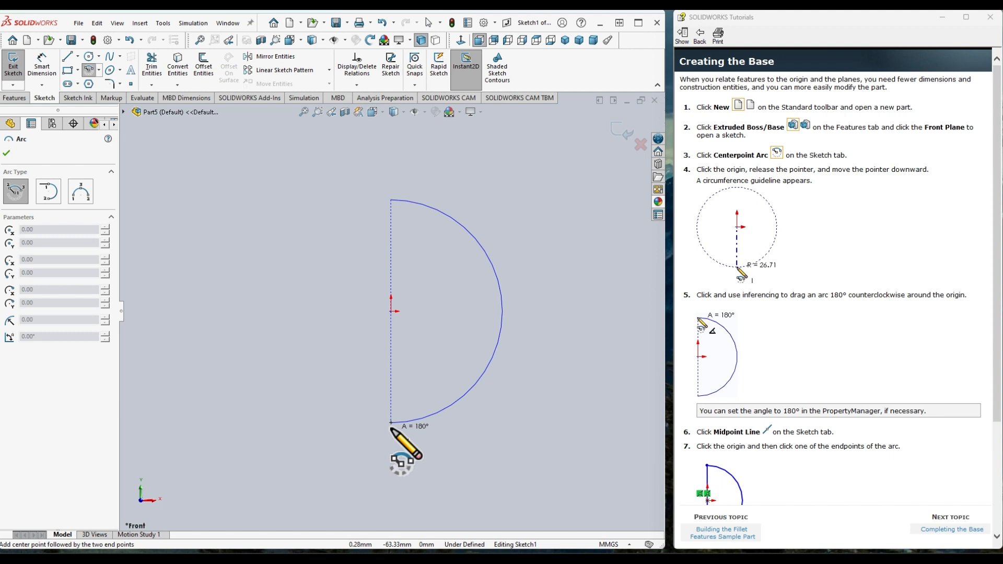
{"action": "left_click", "coordinate": [391, 427]}
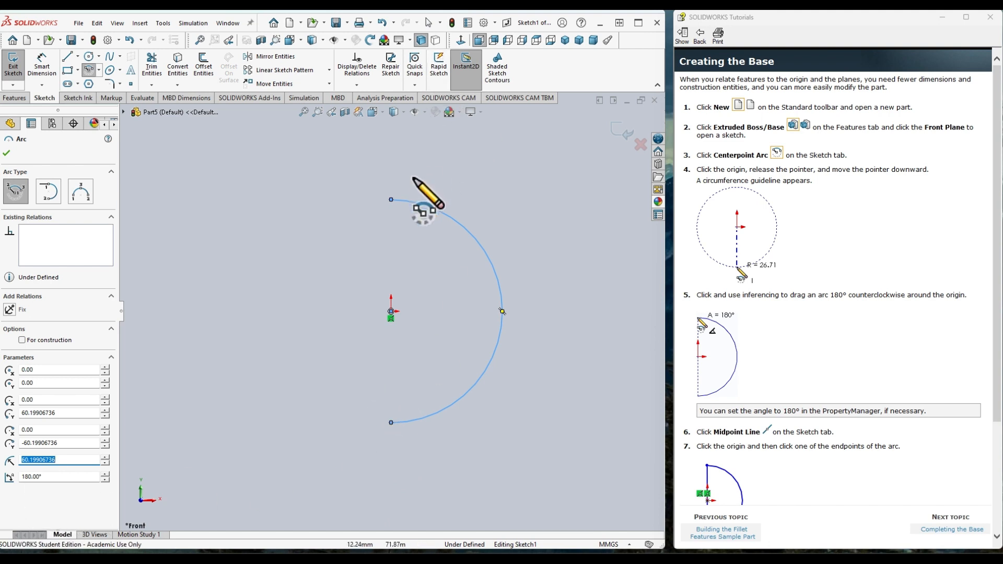
Step: Close the half circle with a vertical midpoint line centred on the origin and ending at the arc's lower endpoint
{"action": "scroll", "coordinate": [736, 313], "scroll_direction": "down", "scroll_amount": 3}
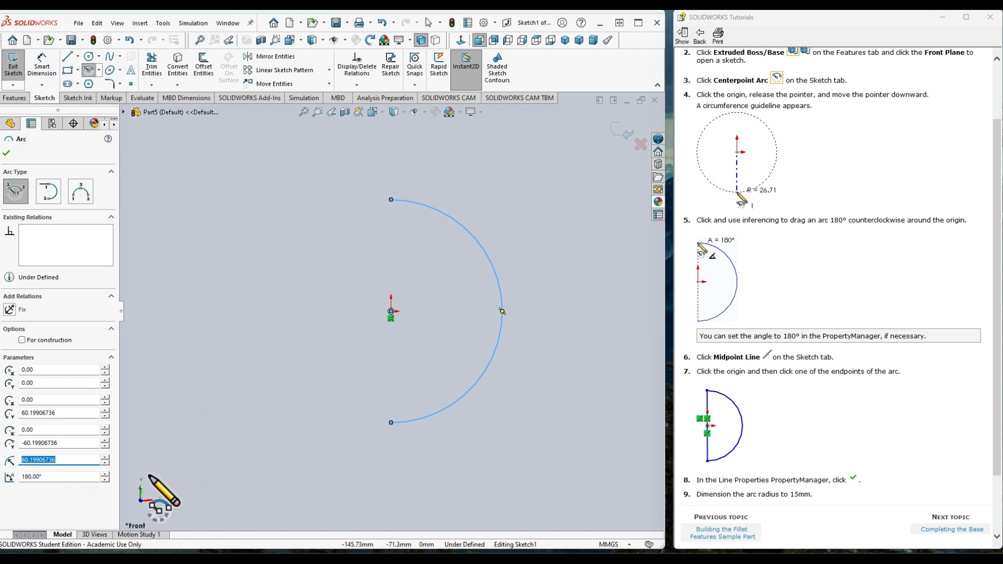
{"action": "scroll", "coordinate": [748, 375], "scroll_direction": "down", "scroll_amount": 3}
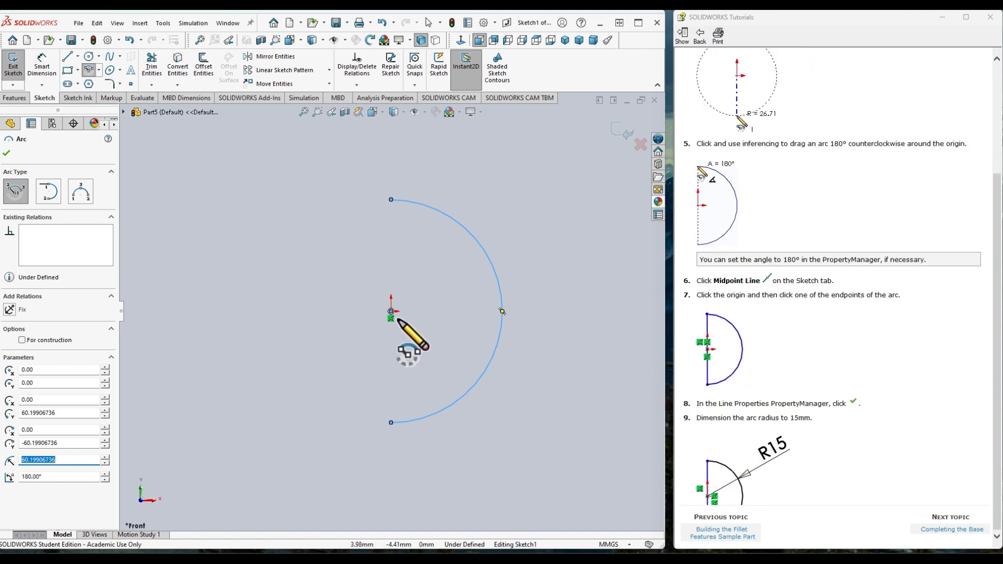
{"action": "left_click", "coordinate": [77, 56]}
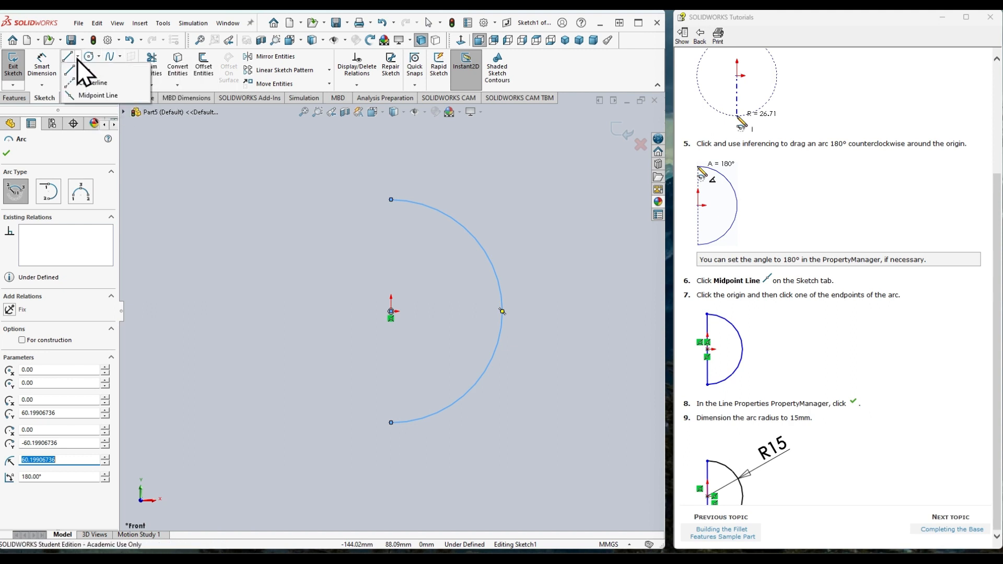
{"action": "left_click", "coordinate": [91, 96]}
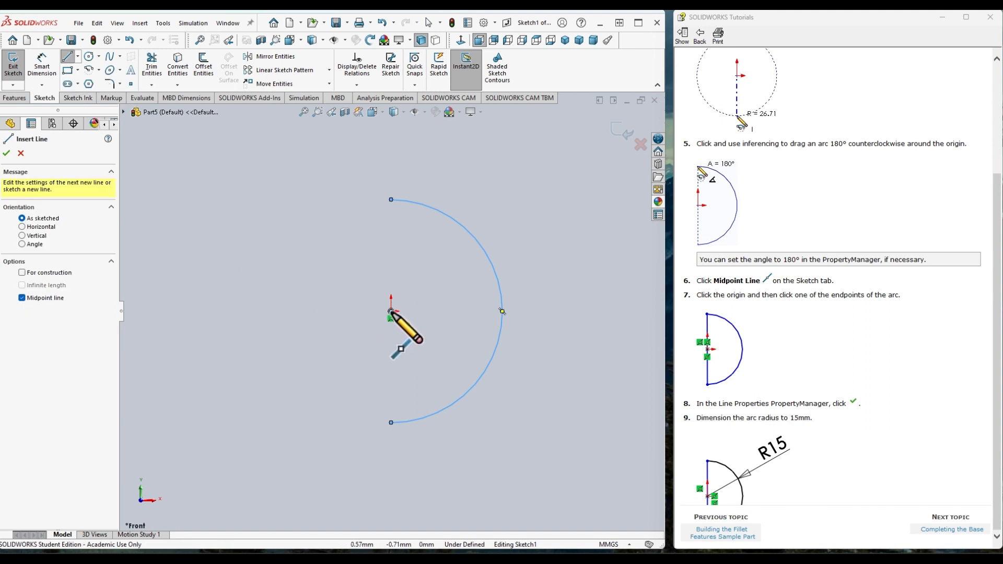
{"action": "left_click", "coordinate": [391, 312]}
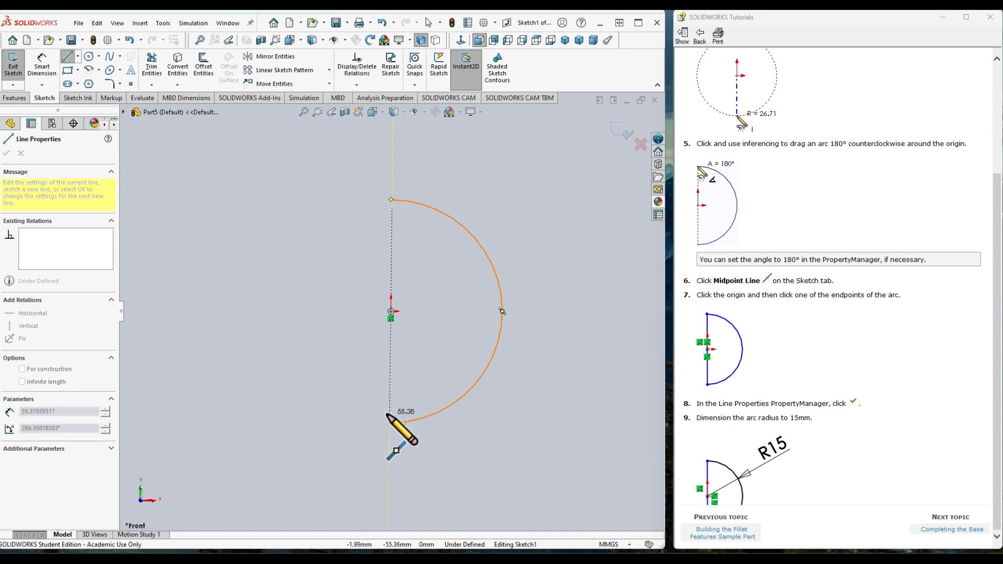
{"action": "left_click", "coordinate": [390, 422]}
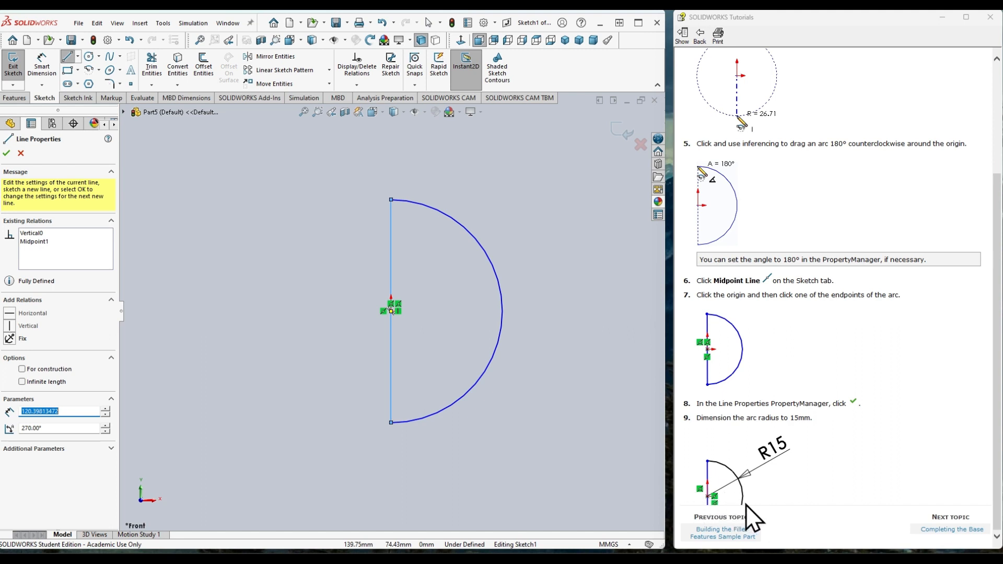
{"action": "left_click", "coordinate": [7, 153]}
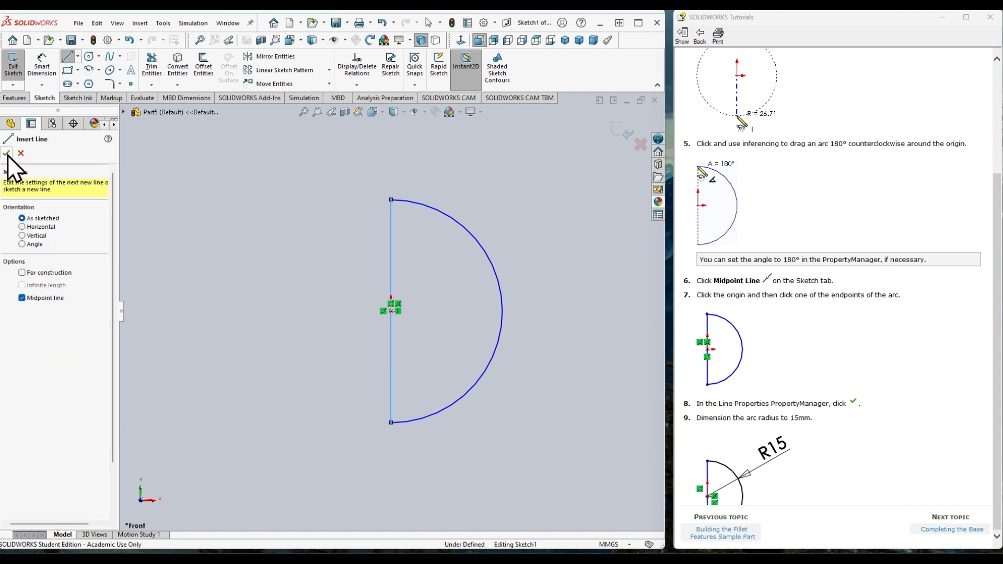
{"action": "left_click", "coordinate": [7, 154]}
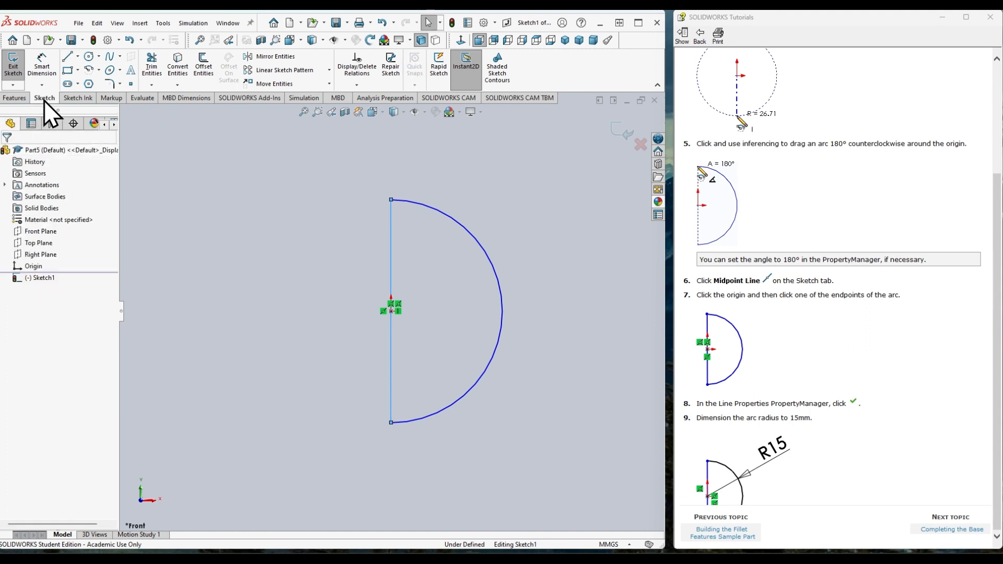
Step: Dimension the arc's radius to 15 mm
{"action": "left_click", "coordinate": [49, 67]}
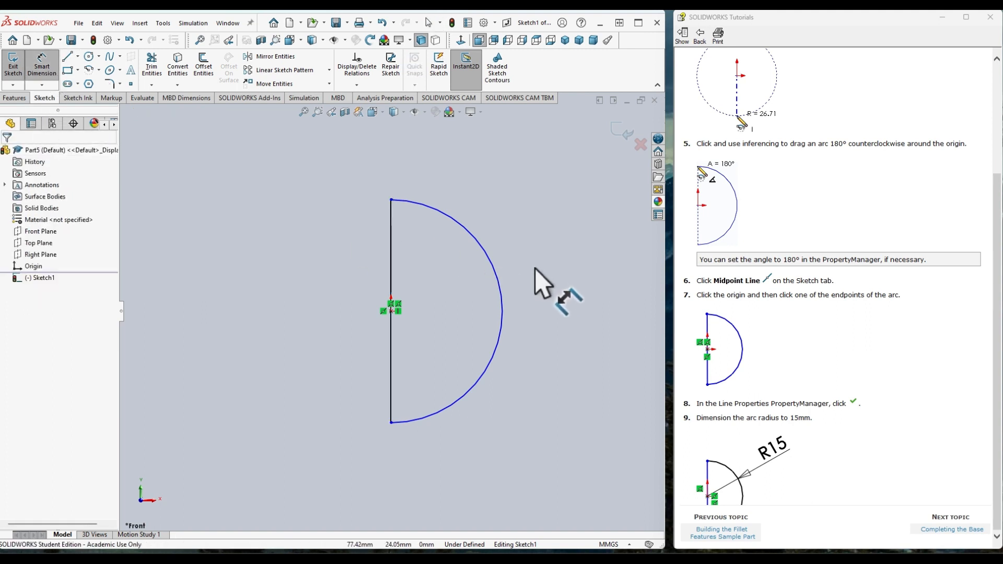
{"action": "left_click", "coordinate": [501, 303]}
{"action": "left_click", "coordinate": [546, 213]}
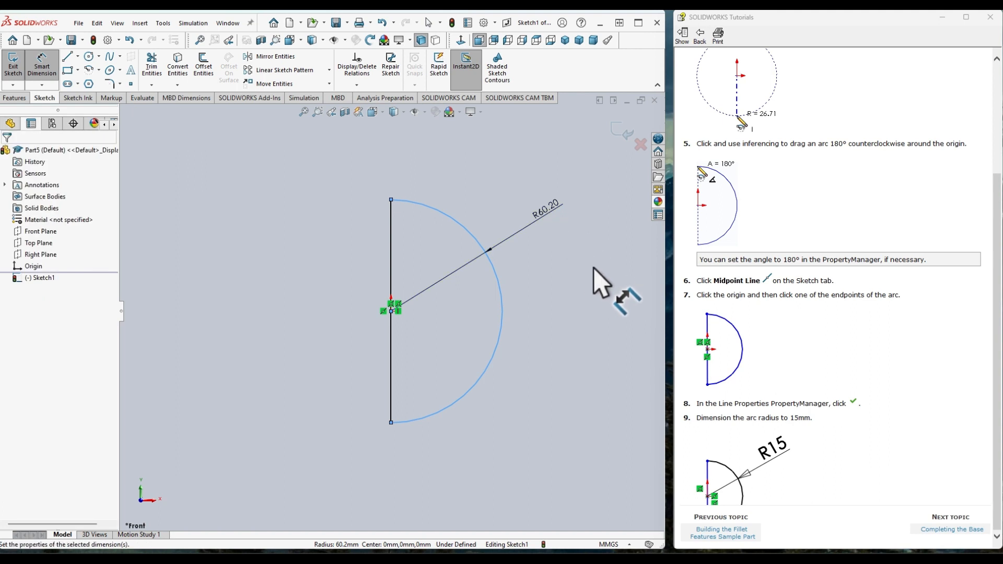
{"action": "type", "text": "15mm"}
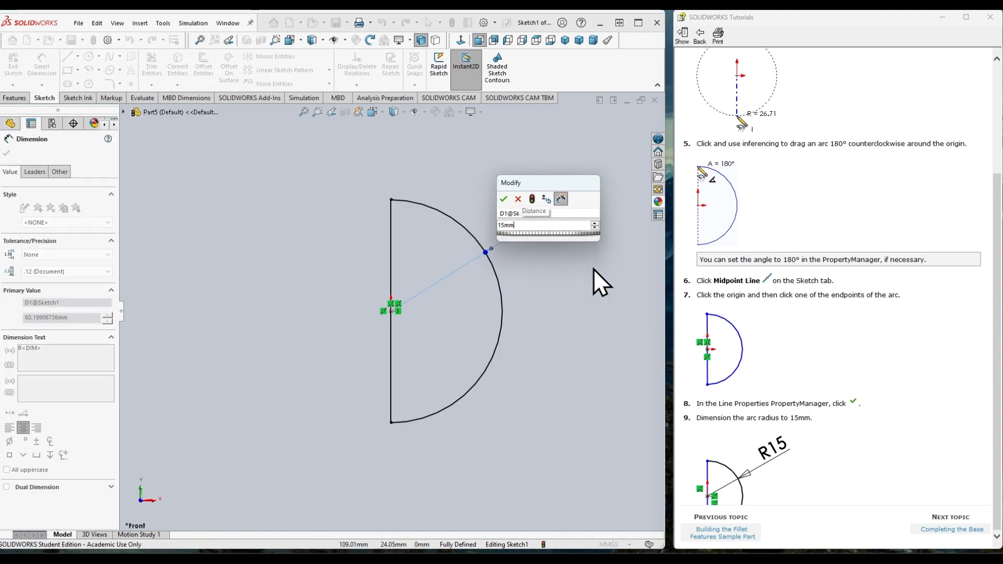
{"action": "key", "text": "Return"}
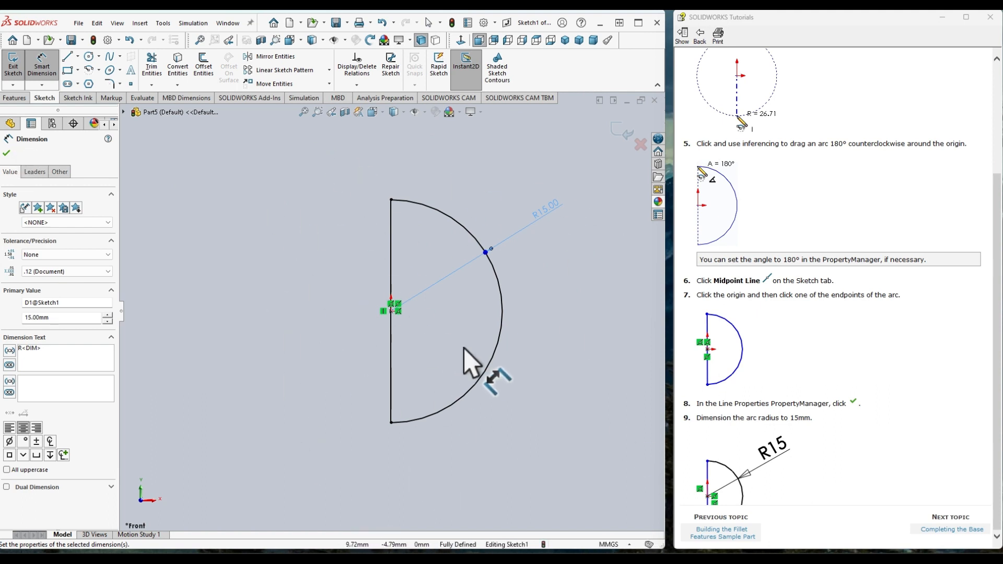
{"action": "left_click", "coordinate": [6, 153]}
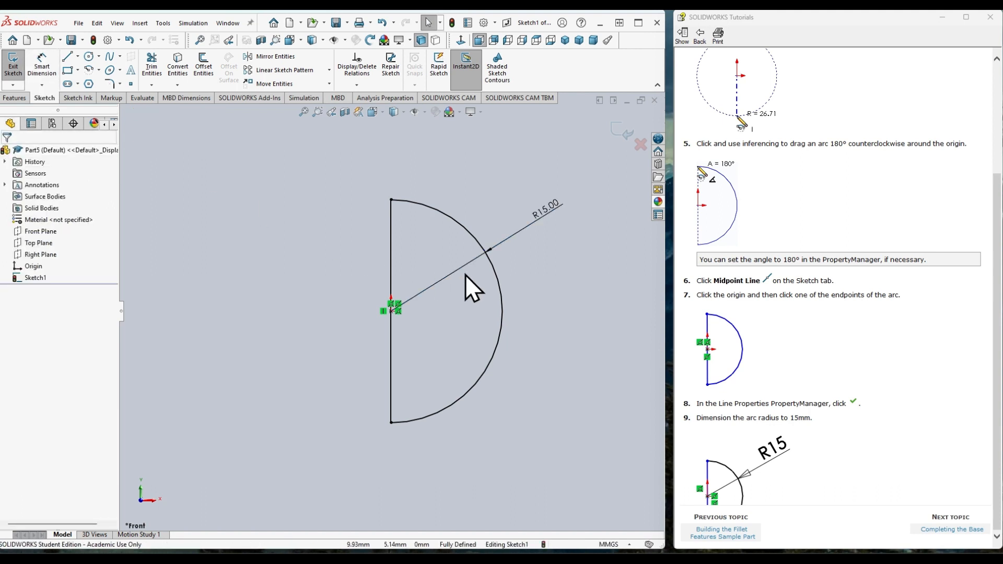
Step: Exit the half-circle sketch and extrude it with a Blind depth of 10 mm, following the Completing the Base tutorial topic
{"action": "middle_click_drag", "start_coordinate": [494, 183], "coordinate": [449, 193]}
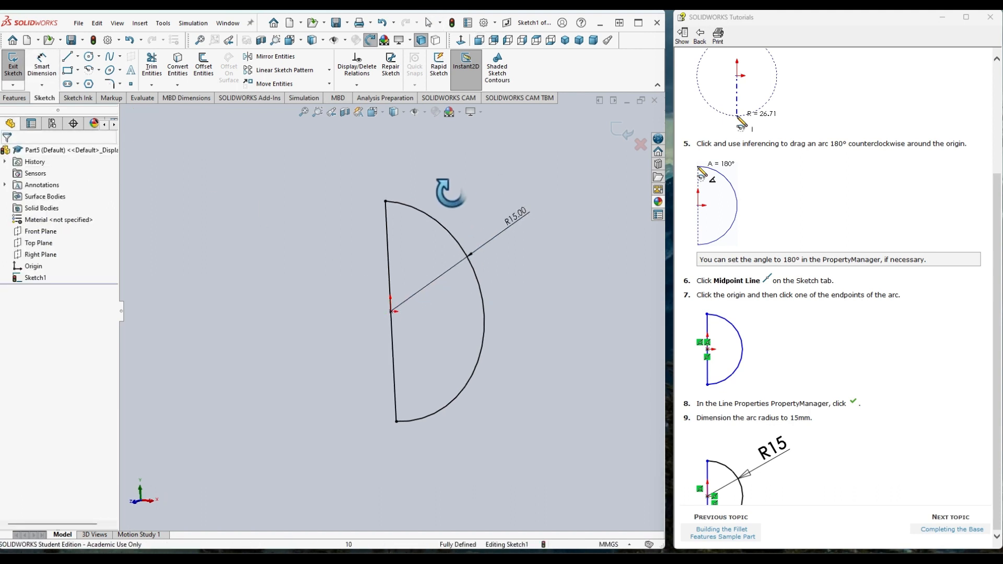
{"action": "left_click", "coordinate": [5, 64]}
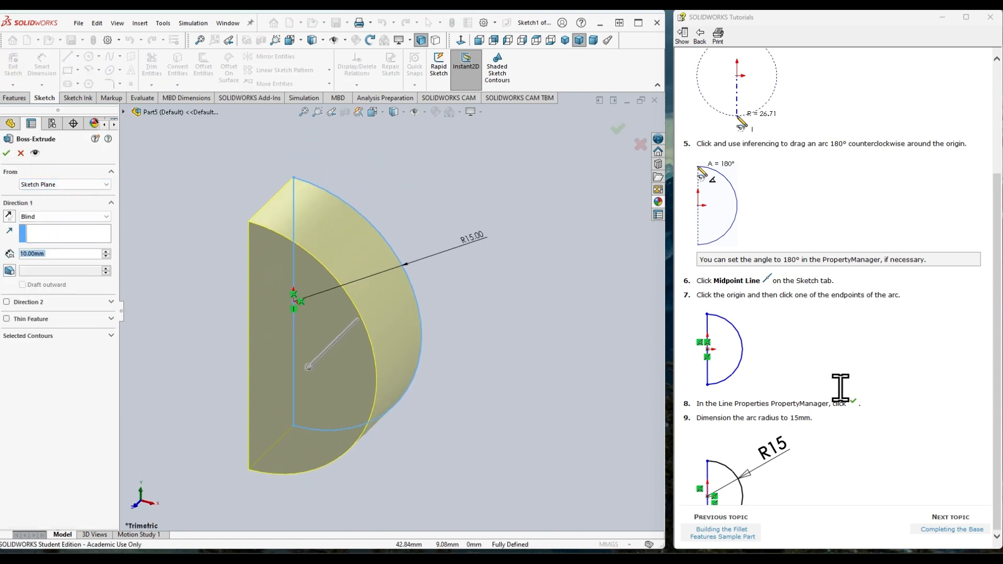
{"action": "left_click", "coordinate": [953, 530]}
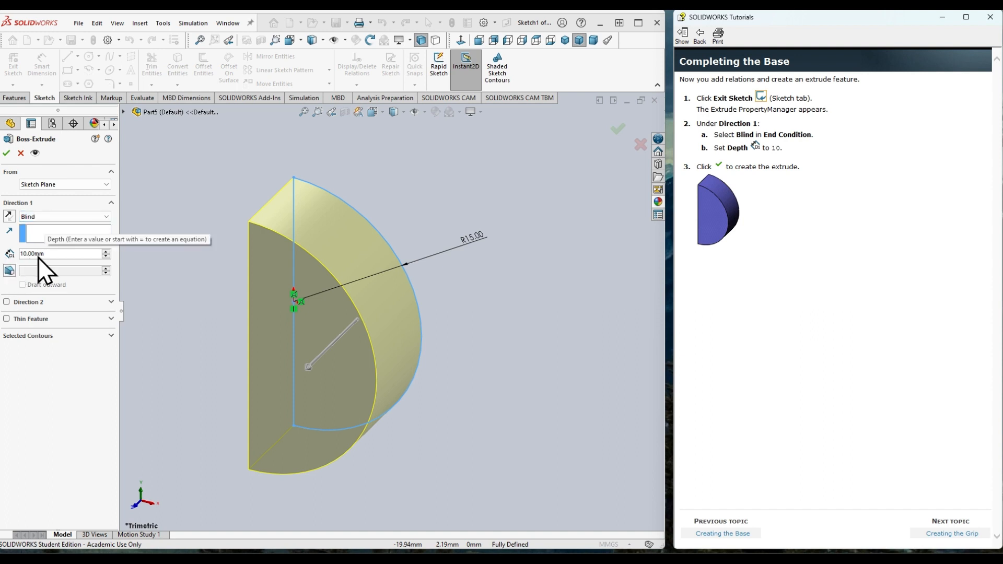
{"action": "left_click", "coordinate": [55, 256]}
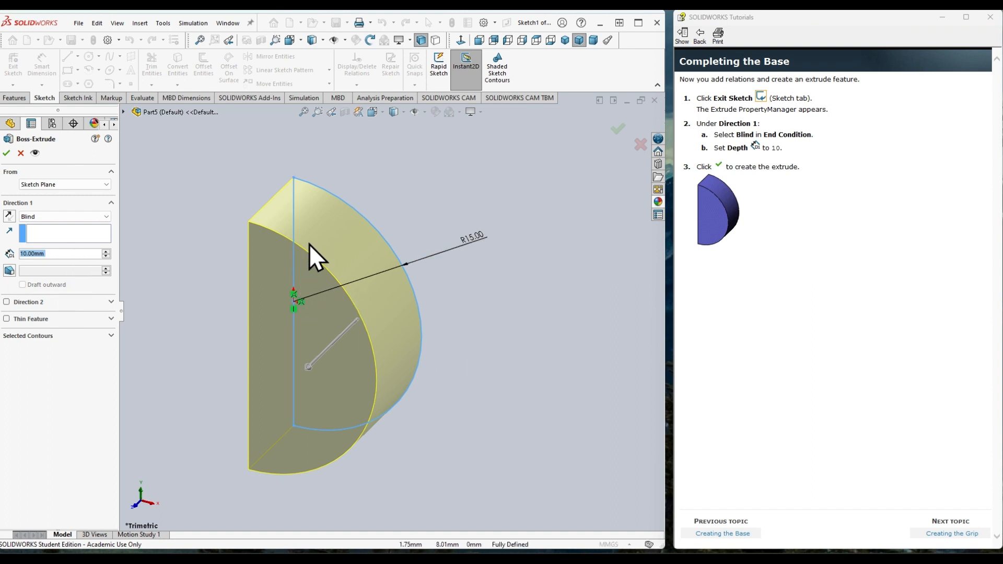
{"action": "left_click", "coordinate": [7, 153]}
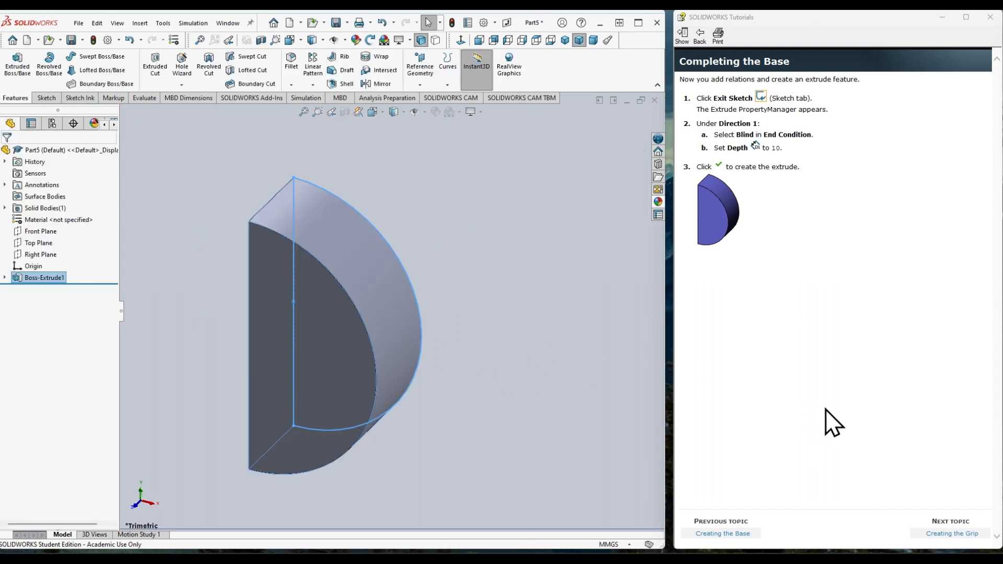
Step: Open the Creating the Grip tutorial topic and start an Extruded Boss/Base sketch on the Right Plane in the Right view
{"action": "left_click", "coordinate": [947, 530]}
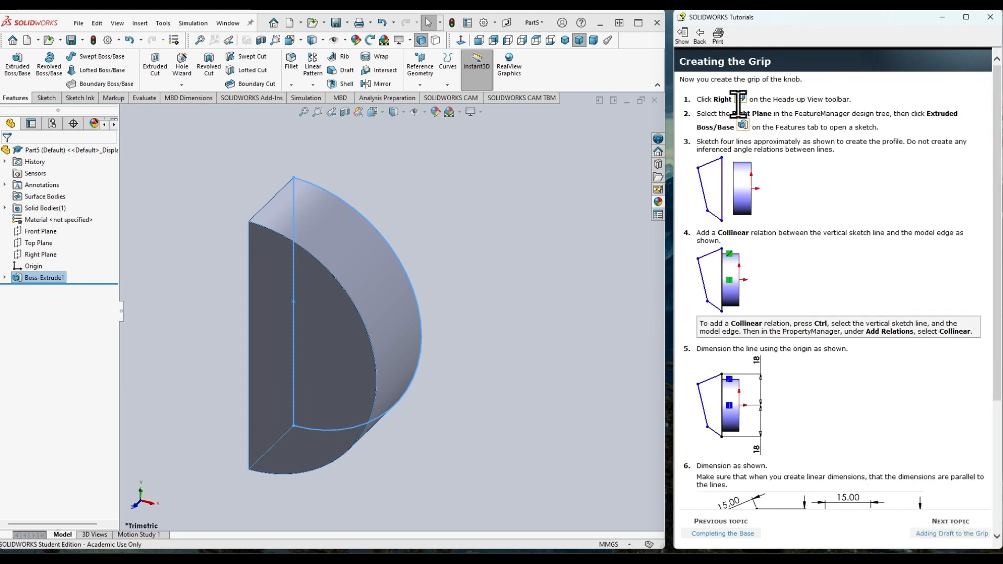
{"action": "left_click", "coordinate": [606, 33]}
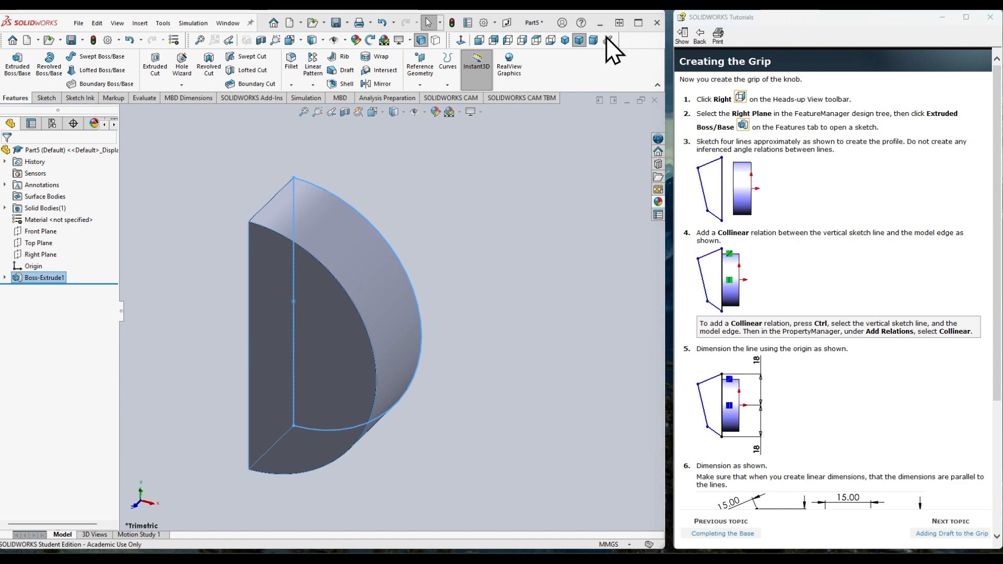
{"action": "left_click_drag", "start_coordinate": [228, 11], "coordinate": [228, 22]}
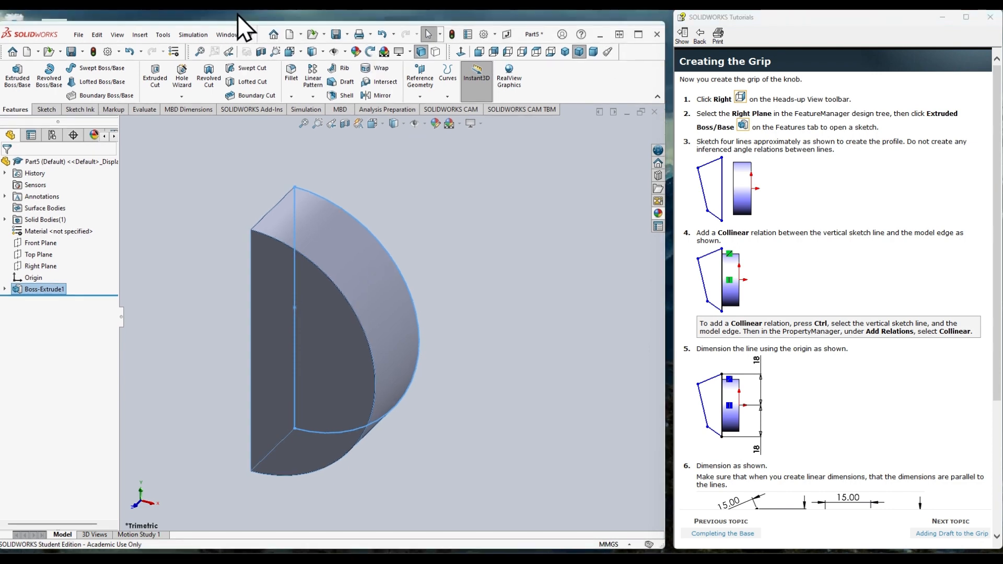
{"action": "left_click", "coordinate": [526, 54]}
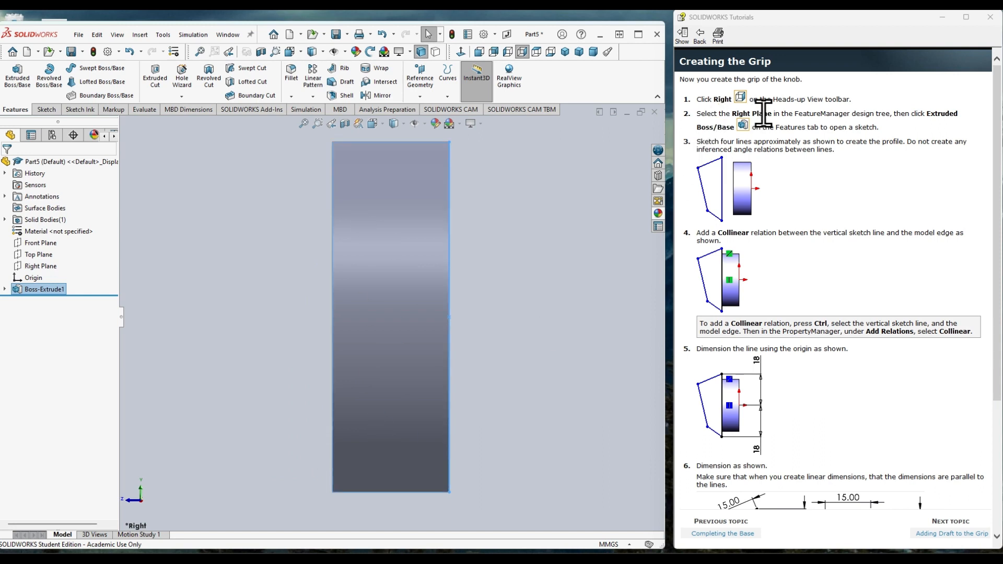
{"action": "left_click", "coordinate": [42, 265]}
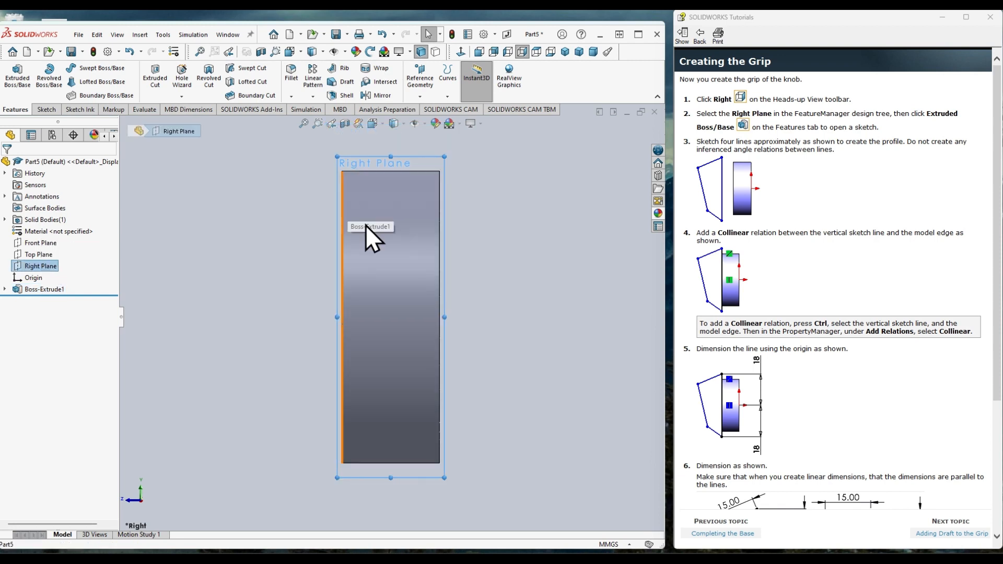
{"action": "left_click", "coordinate": [18, 83]}
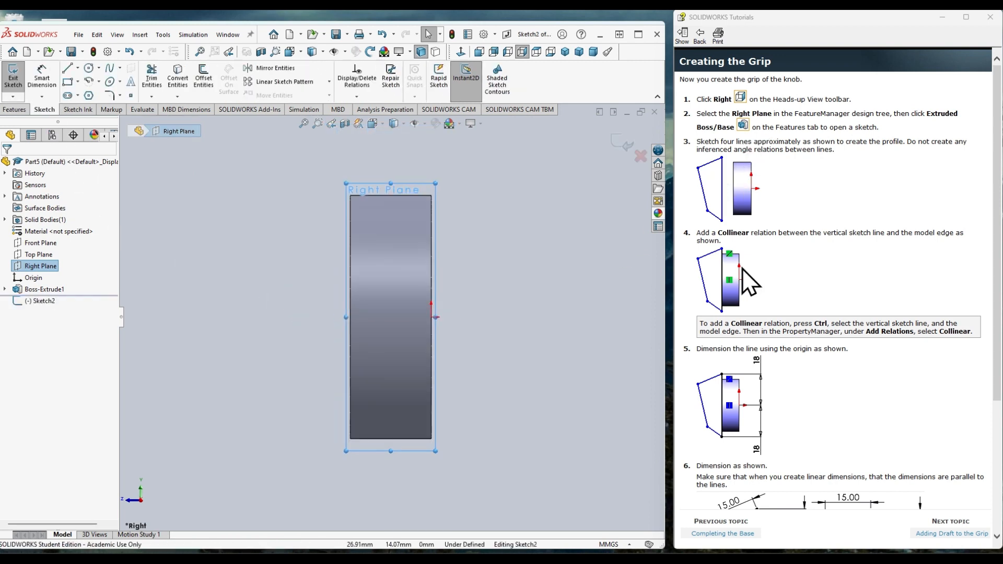
Step: Sketch a closed four-line grip profile left of the base, with a vertical line about 41 mm, lower slant about 10 mm and upper slant about 17 mm
{"action": "left_click", "coordinate": [77, 69]}
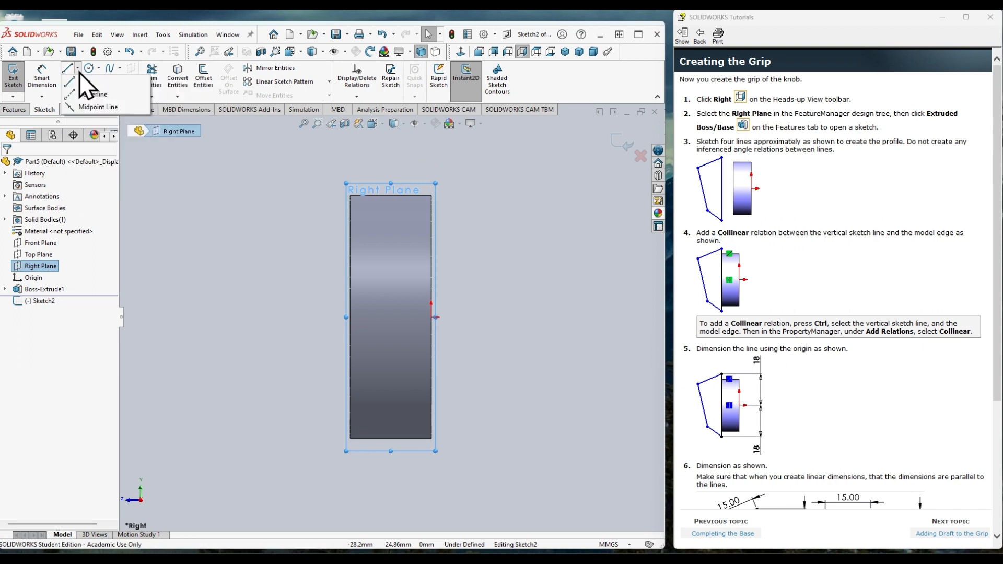
{"action": "left_click", "coordinate": [108, 79]}
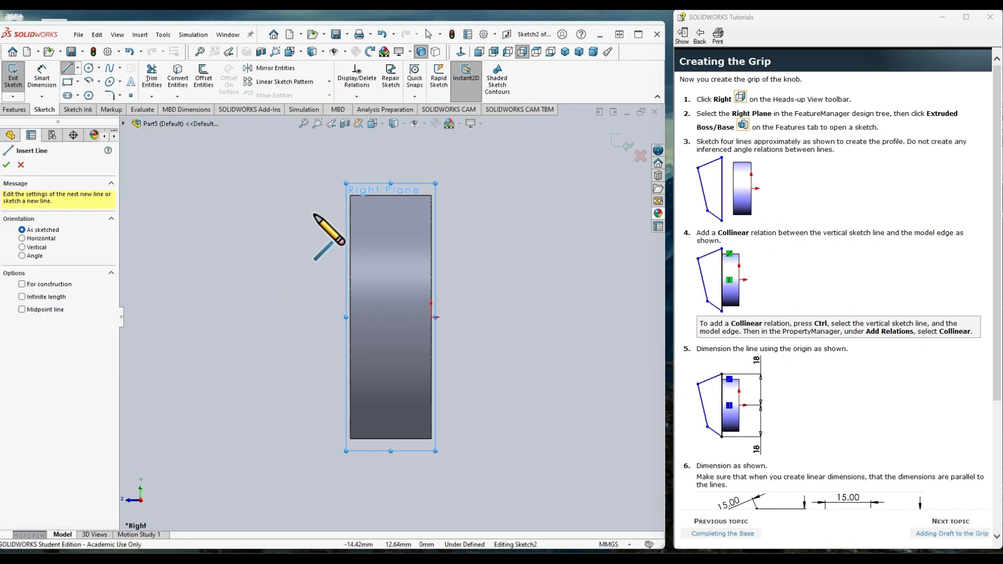
{"action": "left_click", "coordinate": [312, 141]}
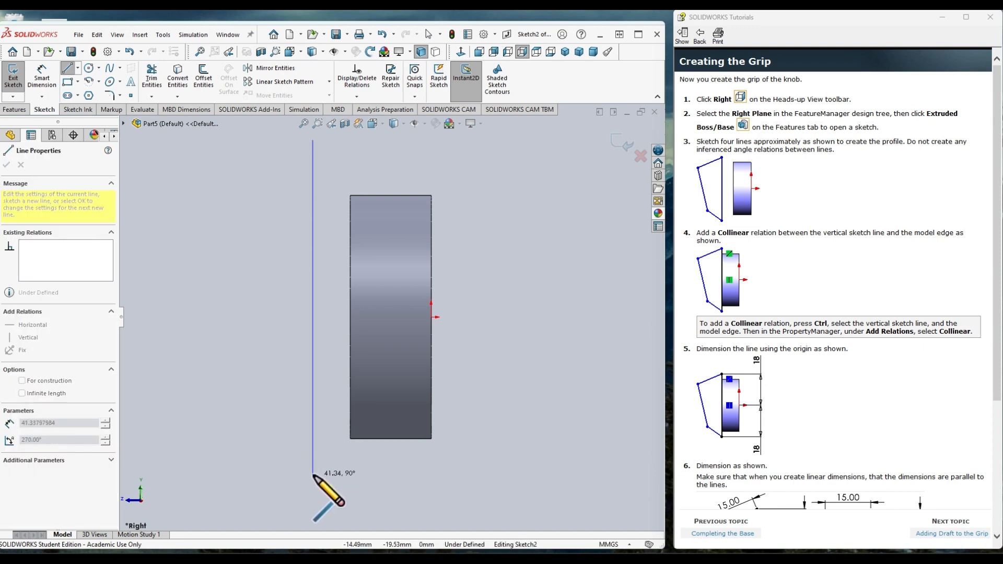
{"action": "left_click", "coordinate": [313, 474]}
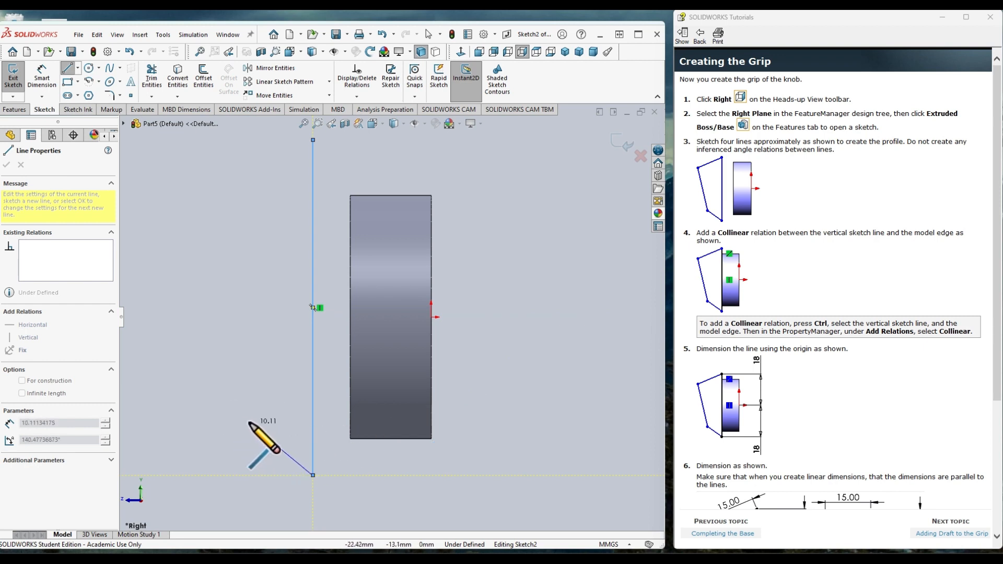
{"action": "left_click", "coordinate": [251, 421]}
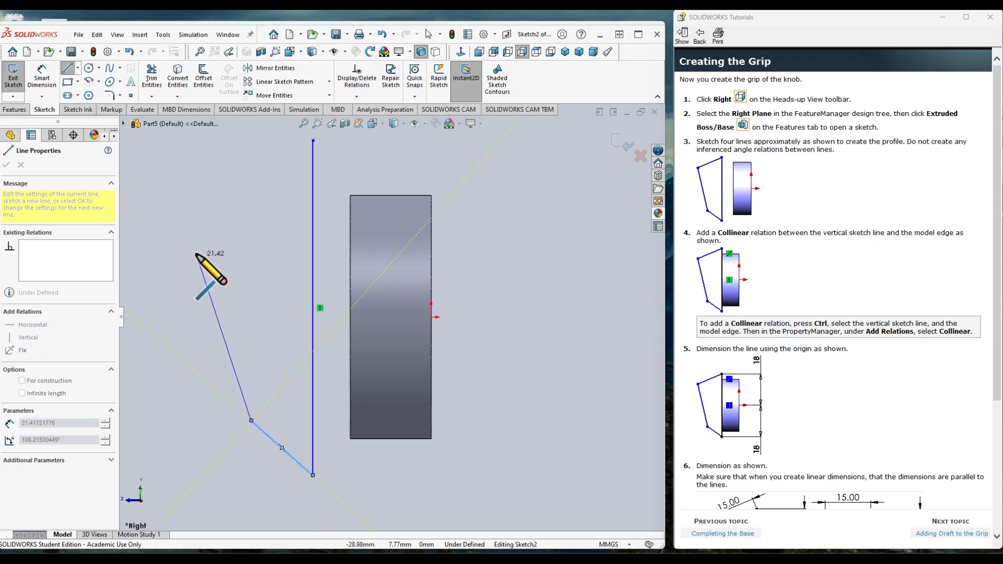
{"action": "left_click", "coordinate": [201, 224]}
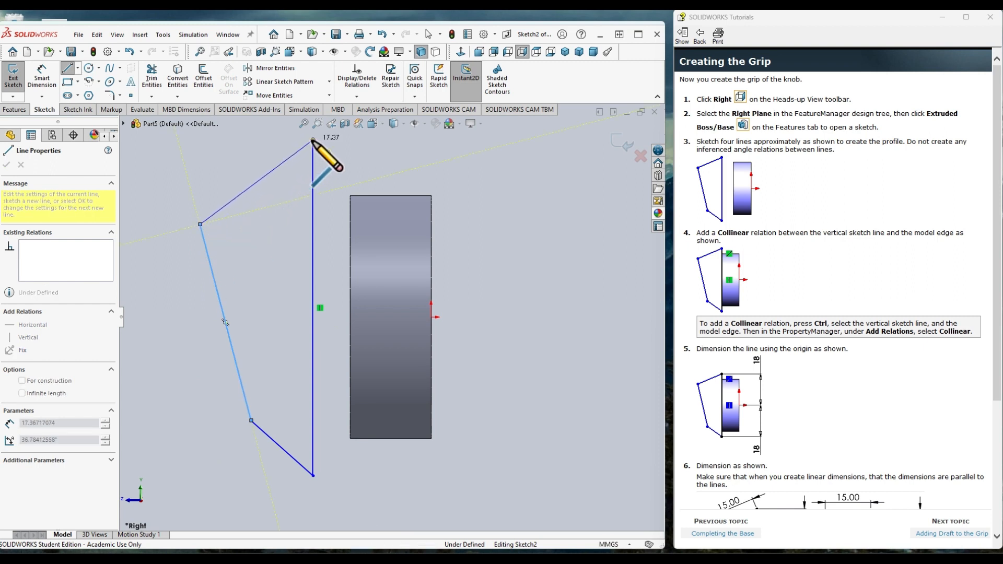
{"action": "left_click", "coordinate": [313, 140]}
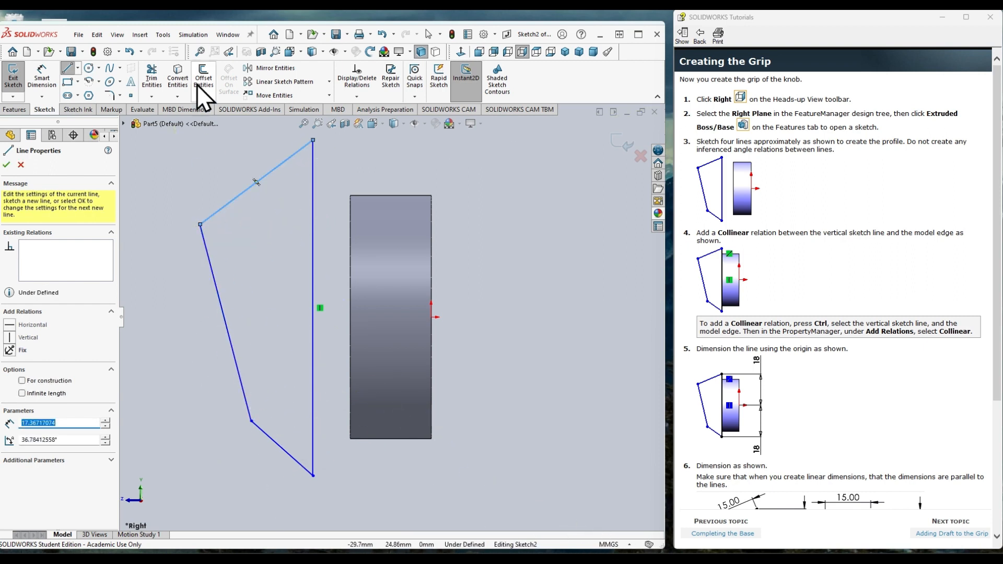
{"action": "left_click", "coordinate": [7, 165]}
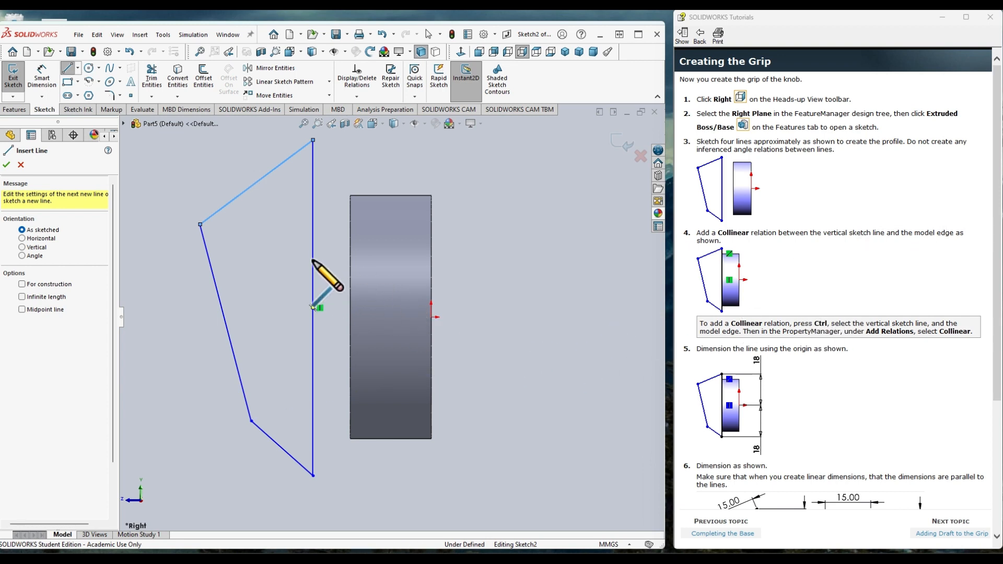
{"action": "left_click", "coordinate": [7, 164]}
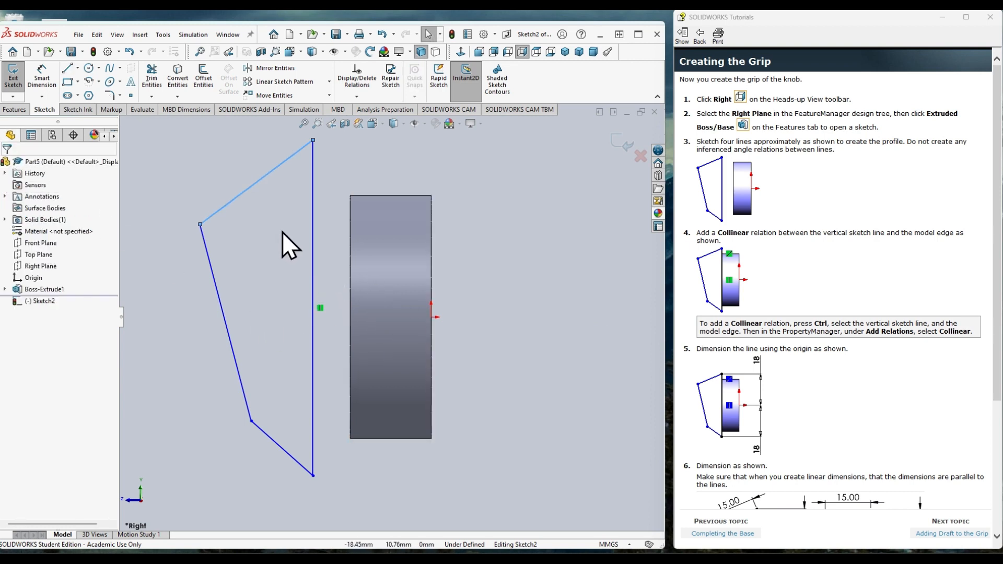
Step: Add a Collinear relation between the profile's vertical line and the base's left edge, removing the upper slanted line from the selection
{"action": "left_click", "coordinate": [314, 255], "text": "ctrl"}
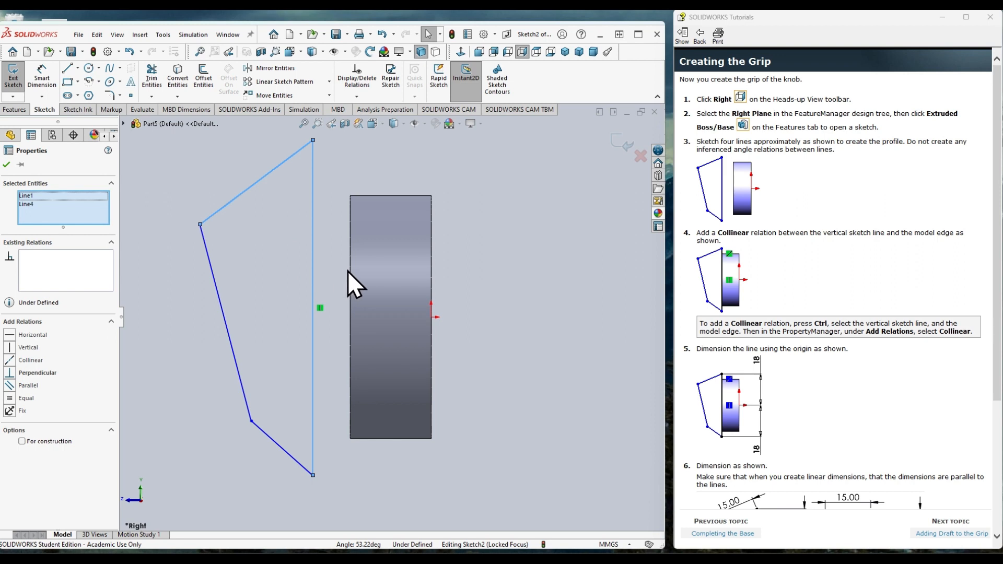
{"action": "left_click", "coordinate": [350, 295], "text": "ctrl"}
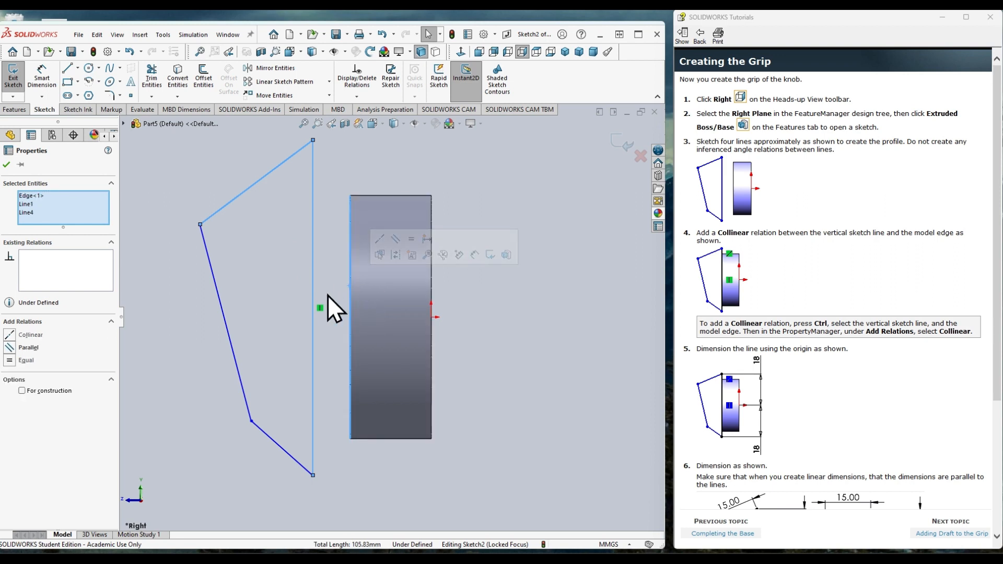
{"action": "left_click", "coordinate": [30, 214]}
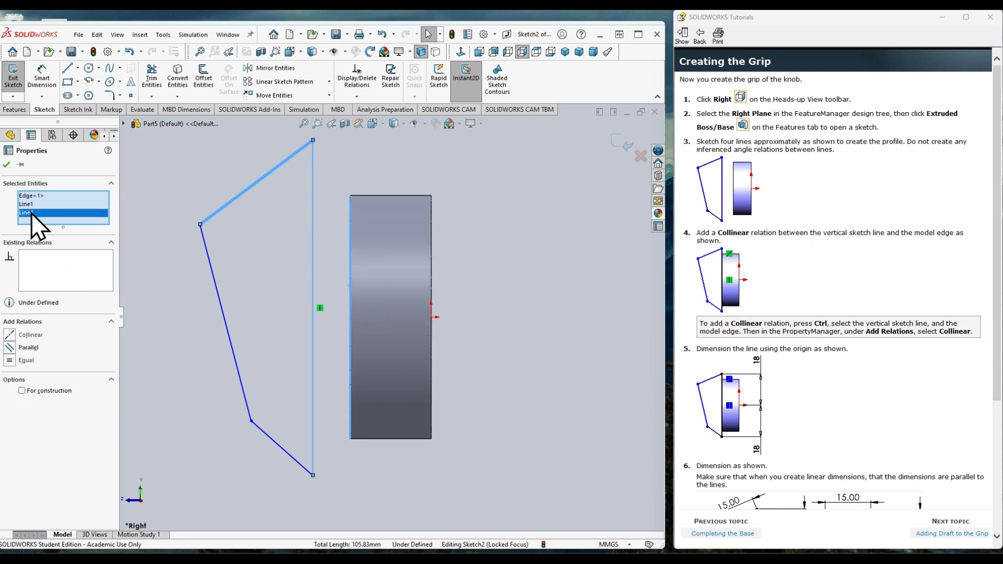
{"action": "left_click", "coordinate": [29, 199]}
{"action": "left_click", "coordinate": [30, 204]}
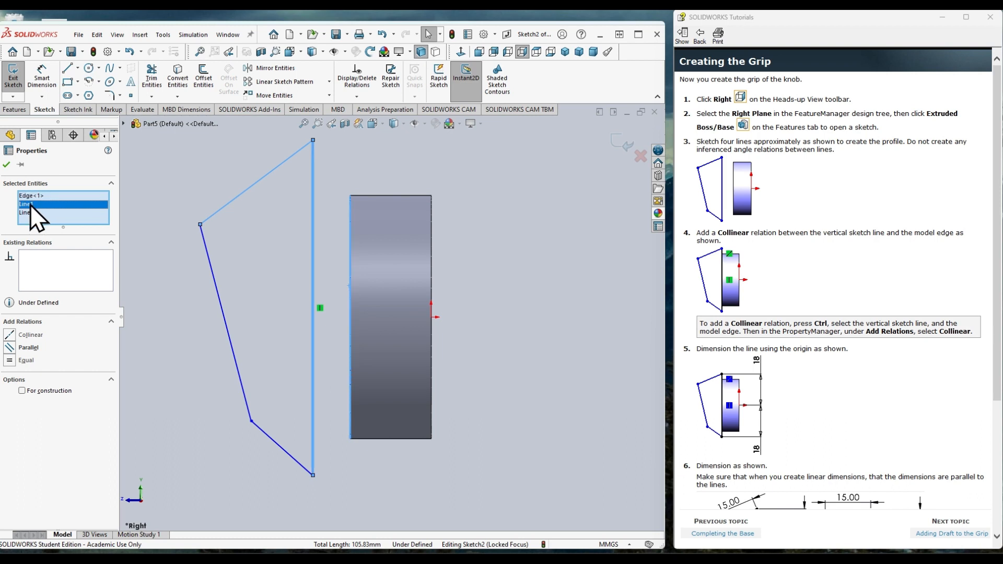
{"action": "left_click", "coordinate": [30, 213]}
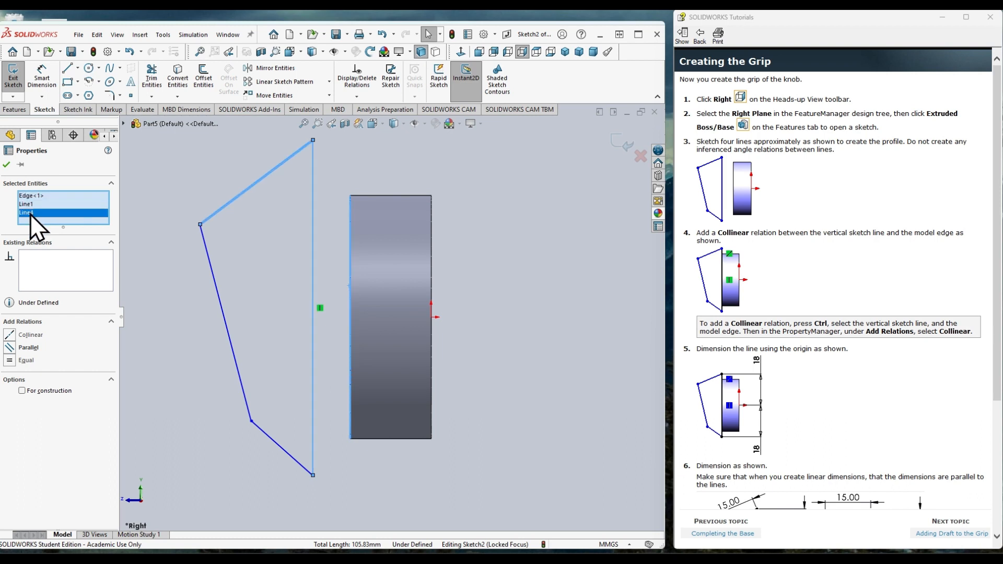
{"action": "right_click", "coordinate": [29, 215]}
{"action": "left_click", "coordinate": [53, 230]}
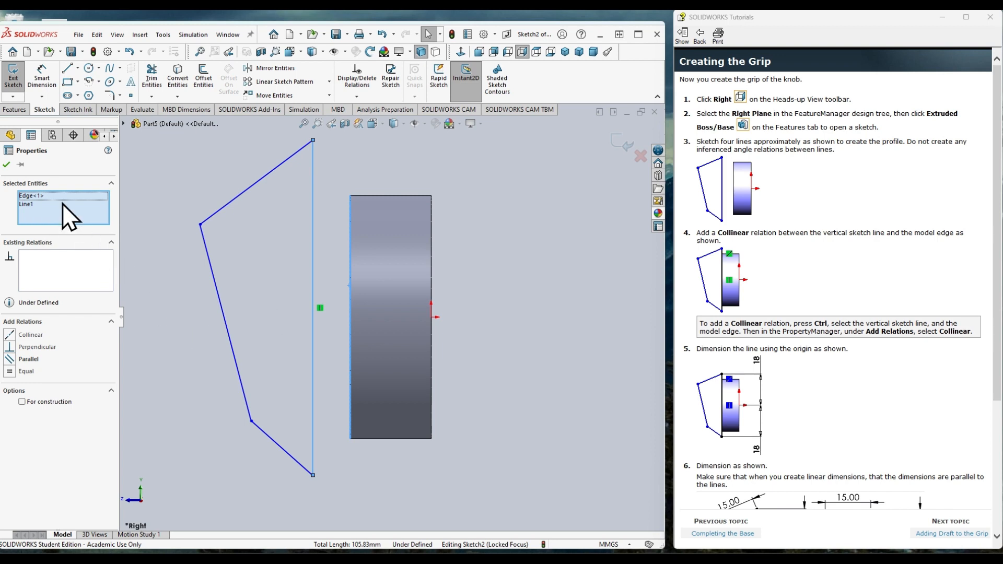
{"action": "left_click", "coordinate": [32, 204]}
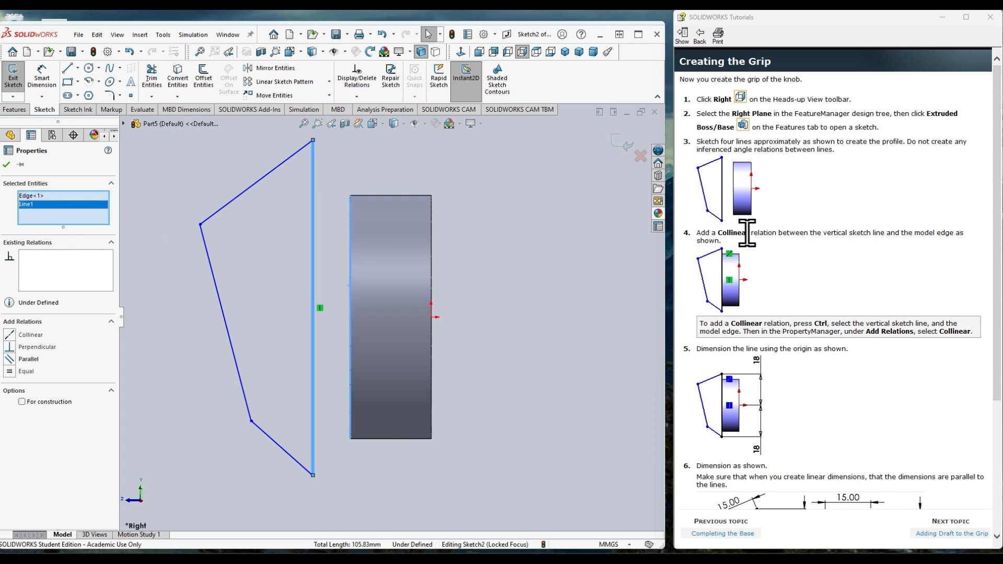
{"action": "left_click", "coordinate": [10, 335]}
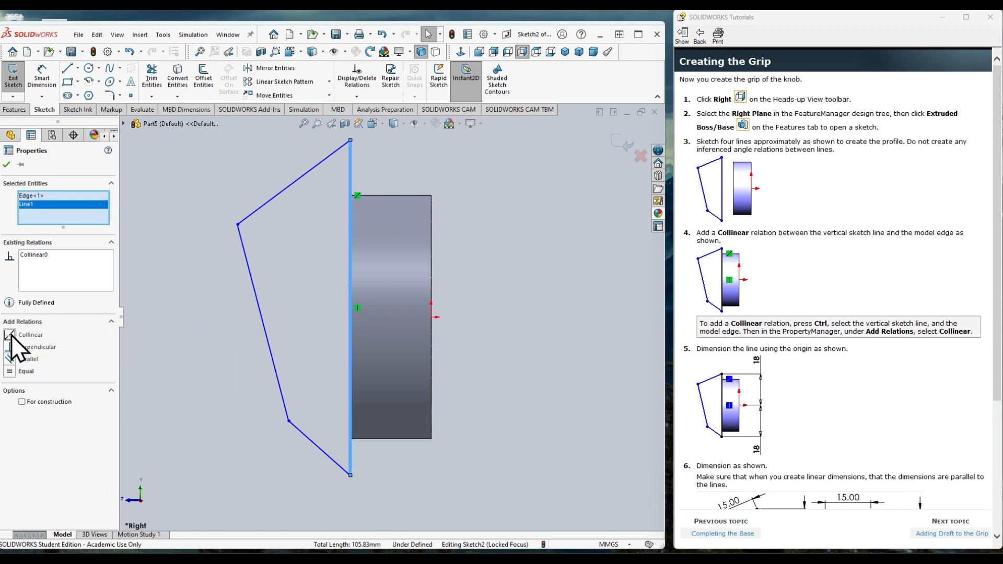
{"action": "left_click", "coordinate": [7, 165]}
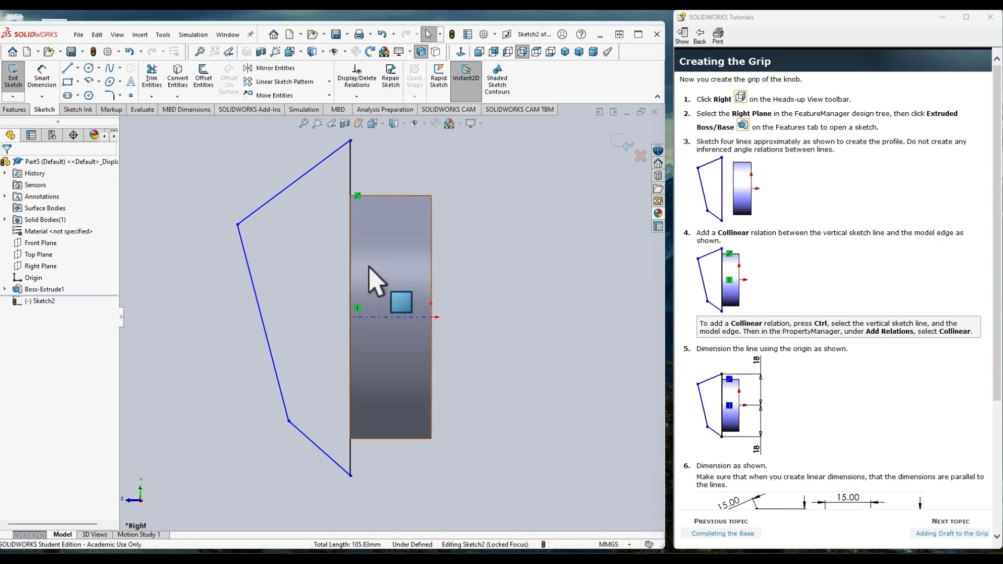
Step: Dimension the vertical distance from the origin to the upper endpoint of the profile's vertical line as 18 mm, following the tutorial
{"action": "scroll", "coordinate": [713, 198], "scroll_direction": "down", "scroll_amount": 3}
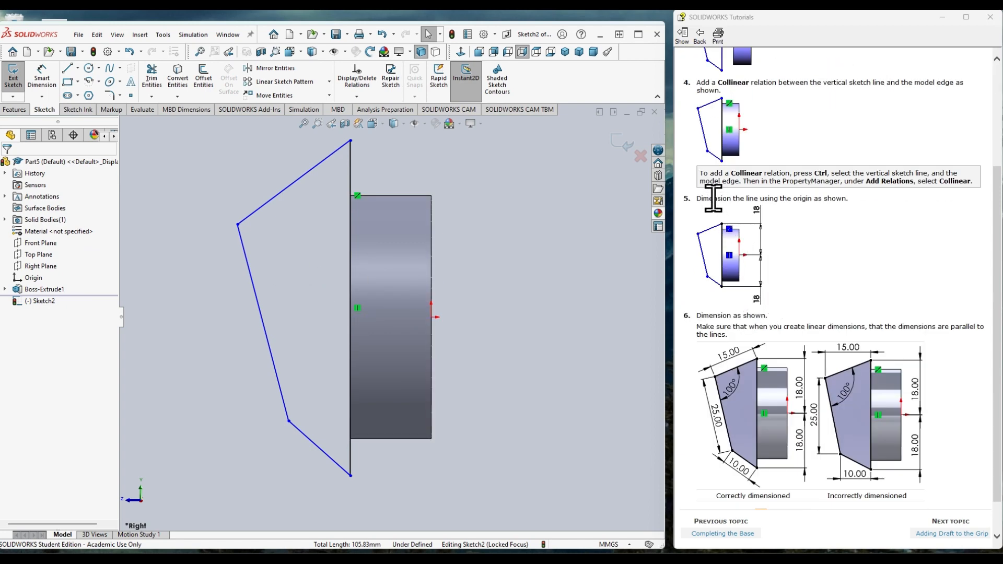
{"action": "scroll", "coordinate": [730, 201], "scroll_direction": "up", "scroll_amount": 3}
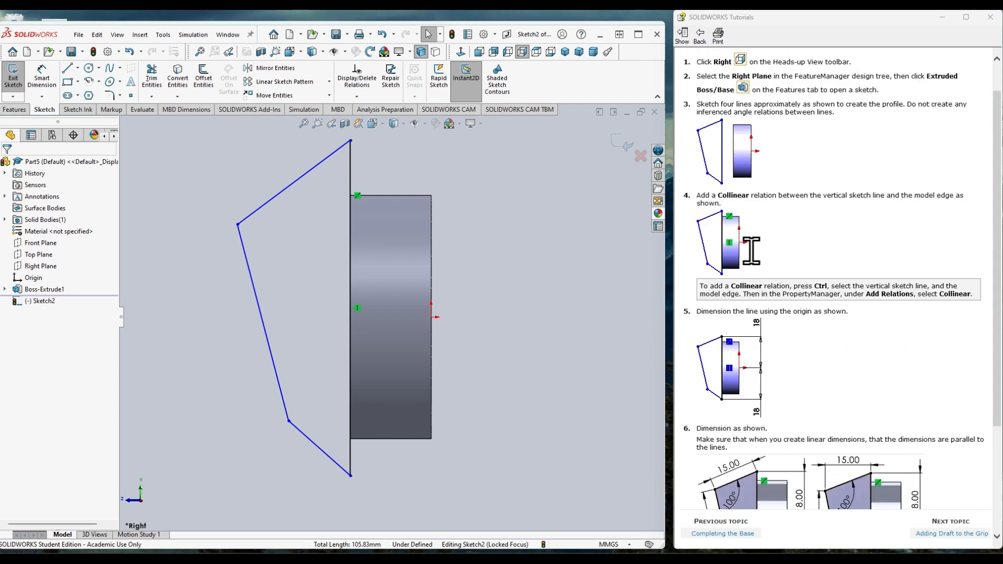
{"action": "scroll", "coordinate": [747, 282], "scroll_direction": "down", "scroll_amount": 2}
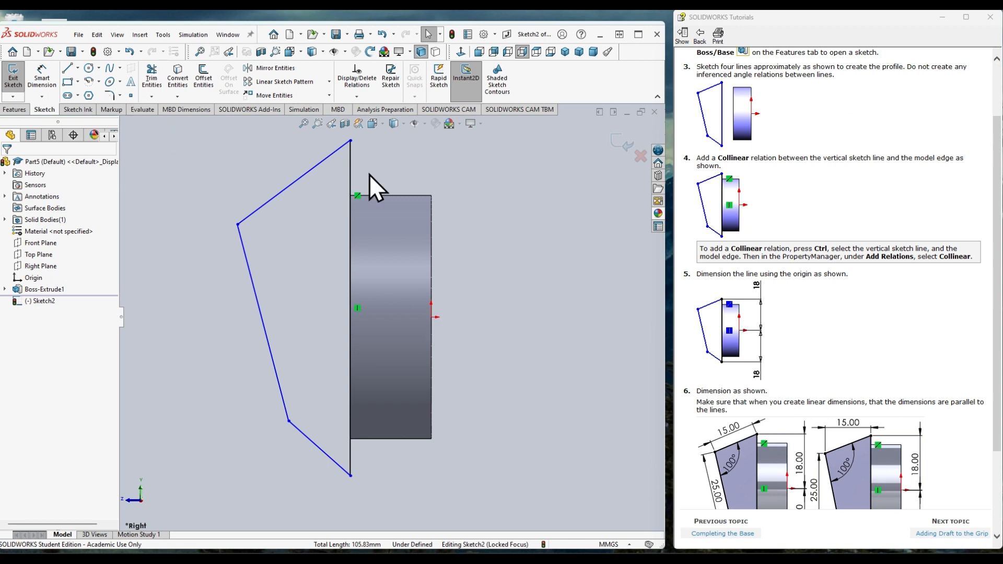
{"action": "left_click", "coordinate": [41, 75]}
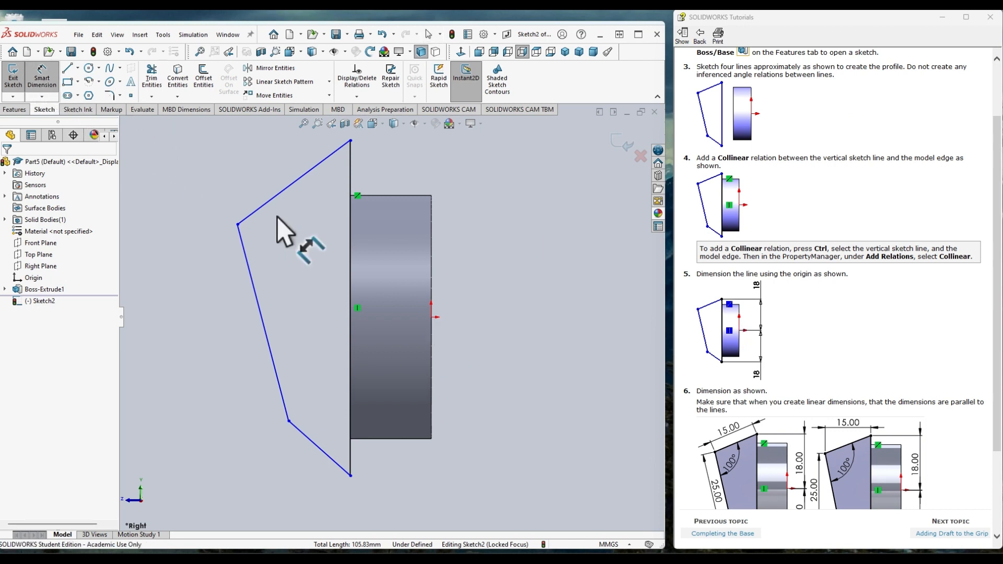
{"action": "left_click", "coordinate": [431, 317]}
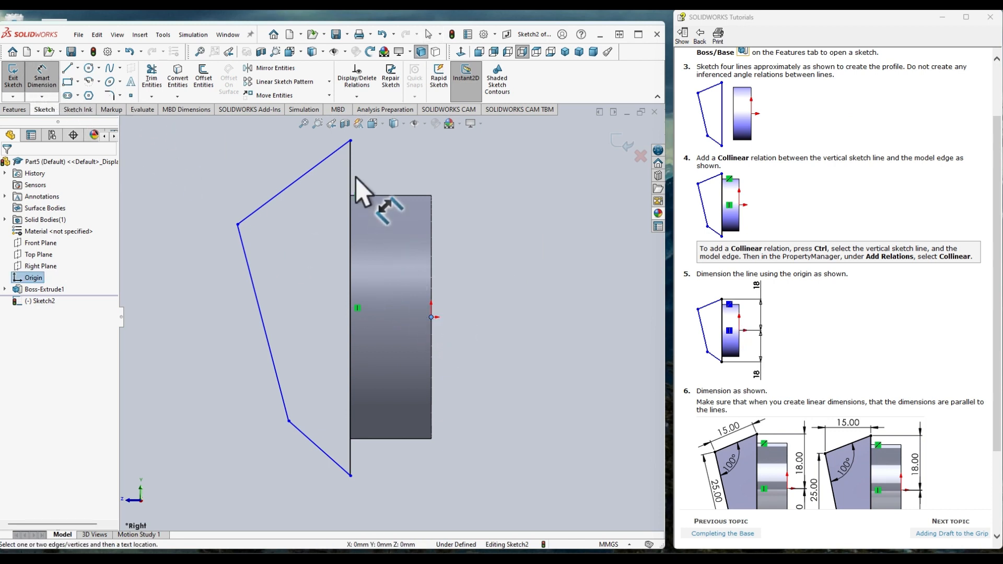
{"action": "left_click", "coordinate": [350, 140]}
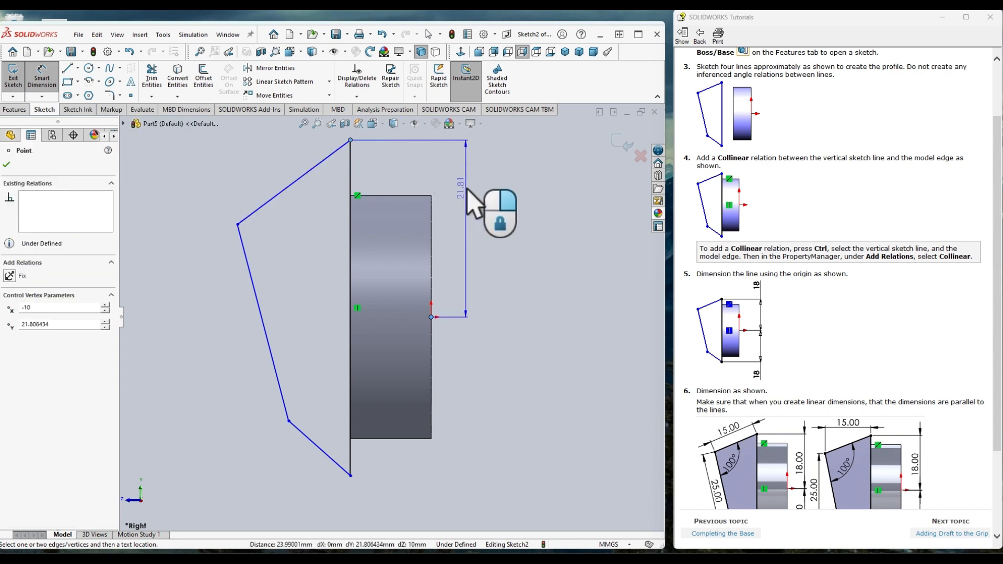
{"action": "left_click", "coordinate": [520, 229]}
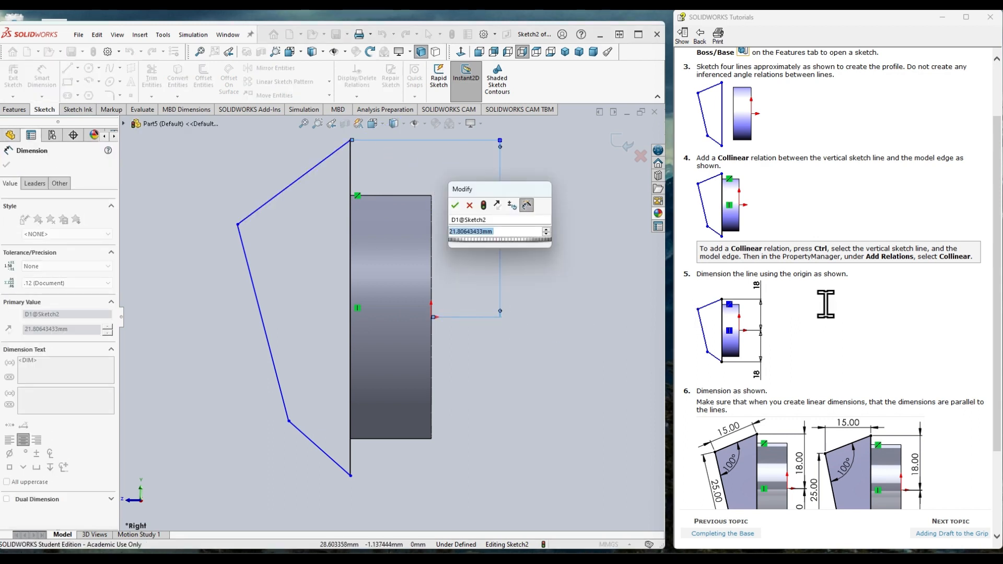
{"action": "type", "text": "18"}
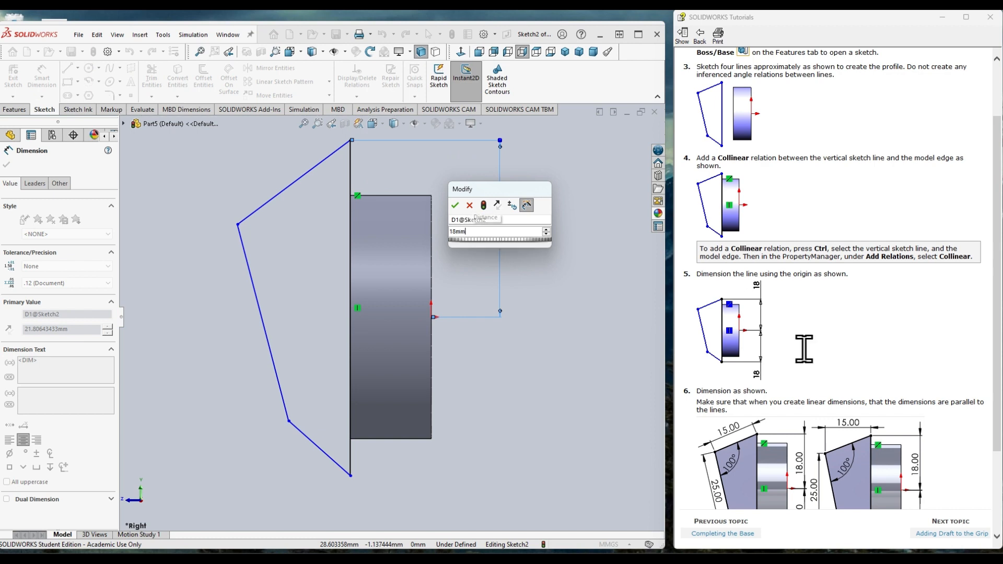
{"action": "key", "text": "Return"}
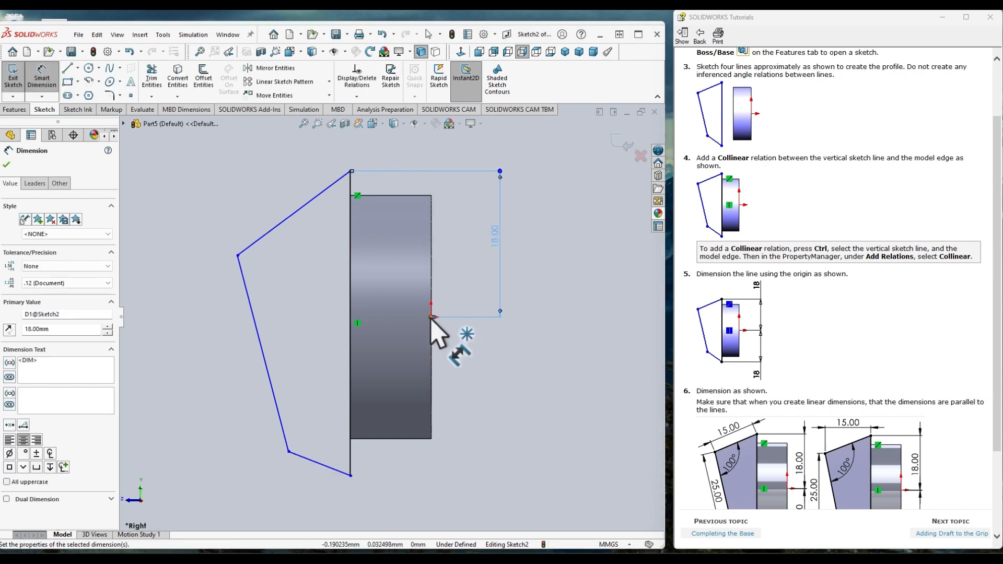
Step: Dimension the vertical distance from the origin to the lower endpoint of the profile's vertical line as 18 mm
{"action": "left_click", "coordinate": [431, 317]}
{"action": "left_click", "coordinate": [350, 475]}
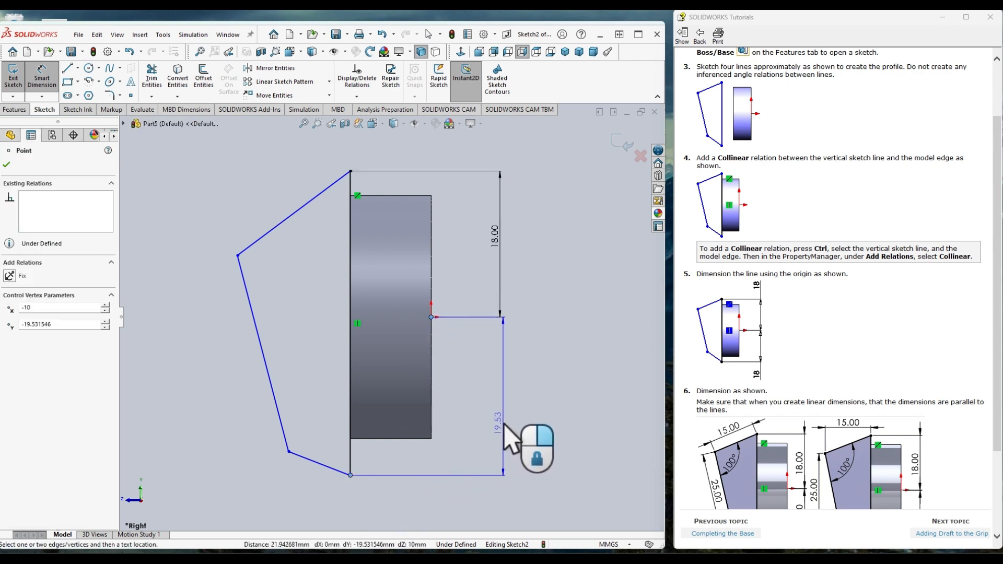
{"action": "left_click", "coordinate": [502, 432]}
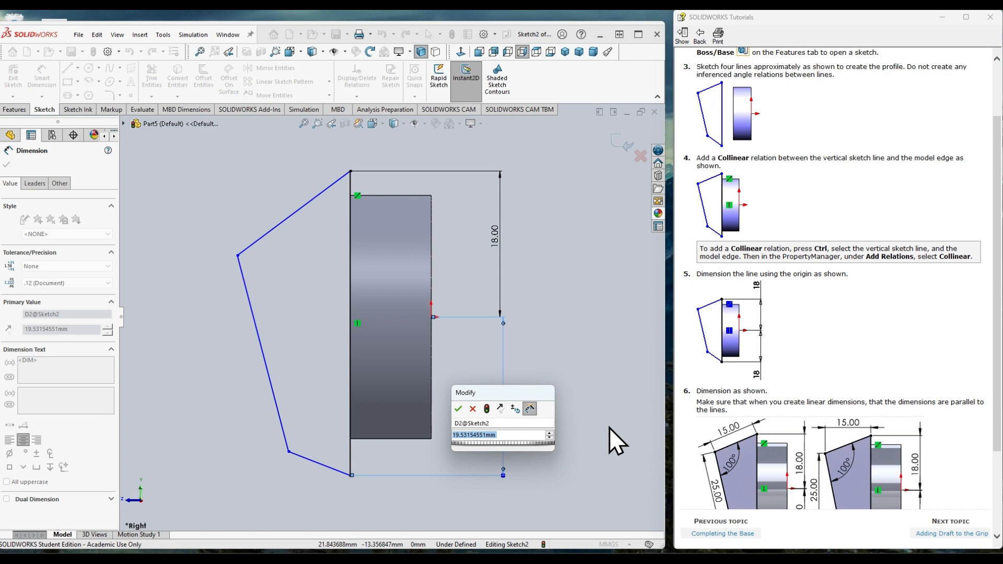
{"action": "type", "text": "18.00"}
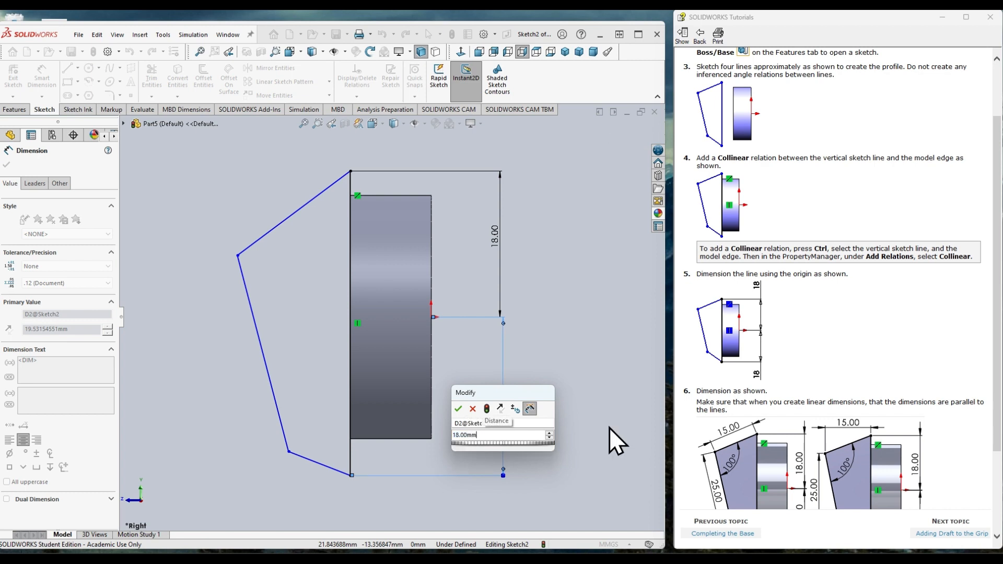
{"action": "key", "text": "Return"}
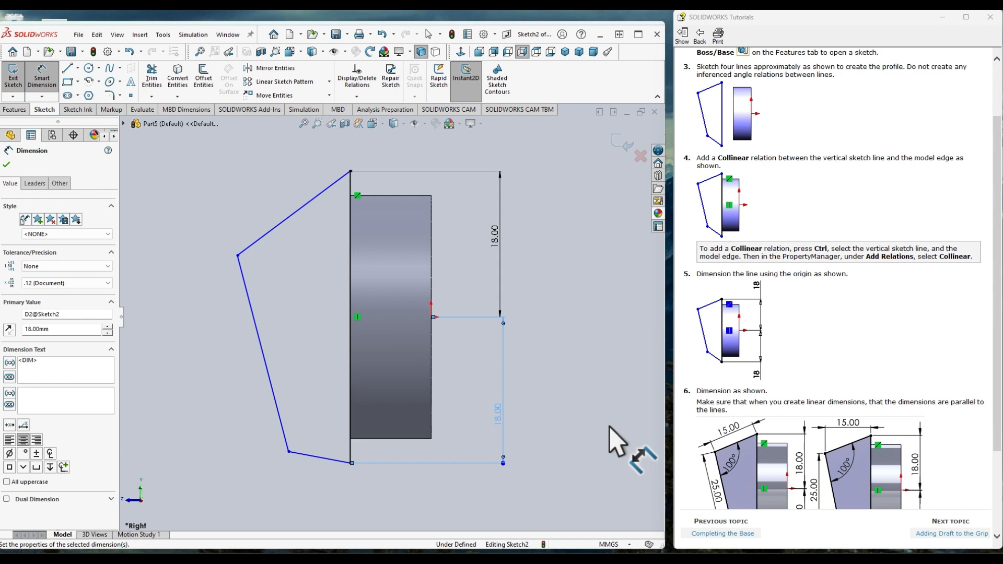
{"action": "scroll", "coordinate": [775, 360], "scroll_direction": "down", "scroll_amount": 3}
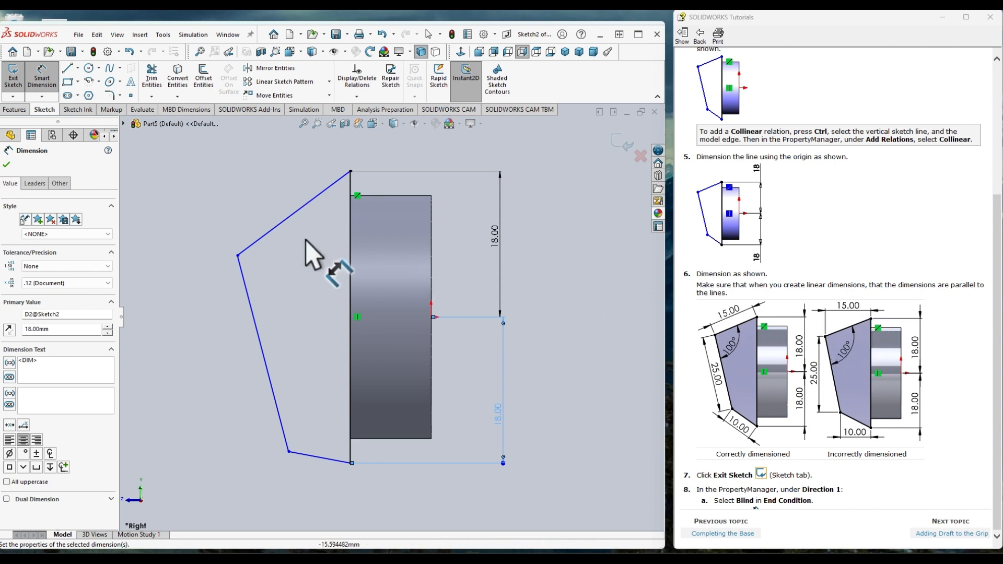
{"action": "left_click", "coordinate": [296, 212]}
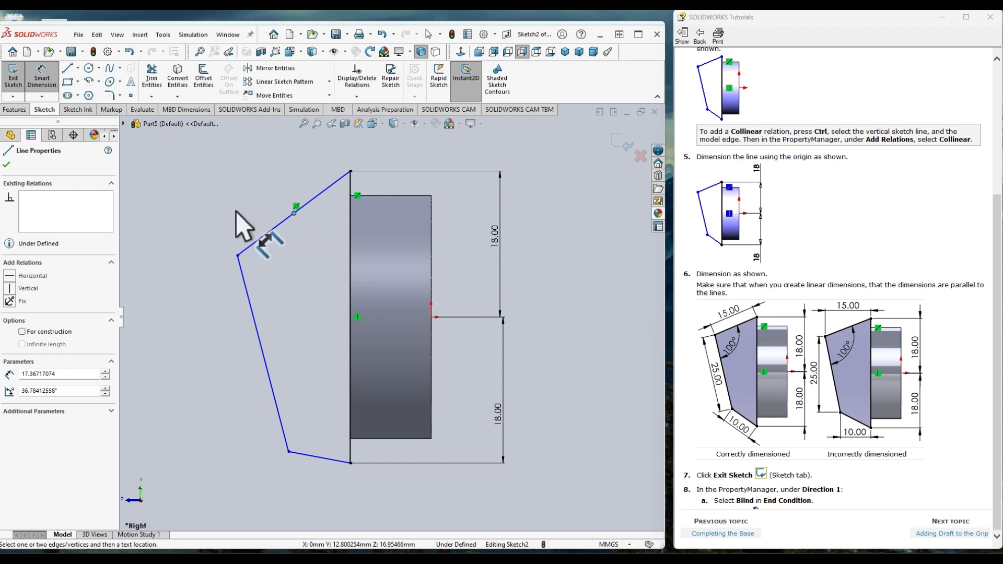
{"action": "left_click", "coordinate": [285, 273]}
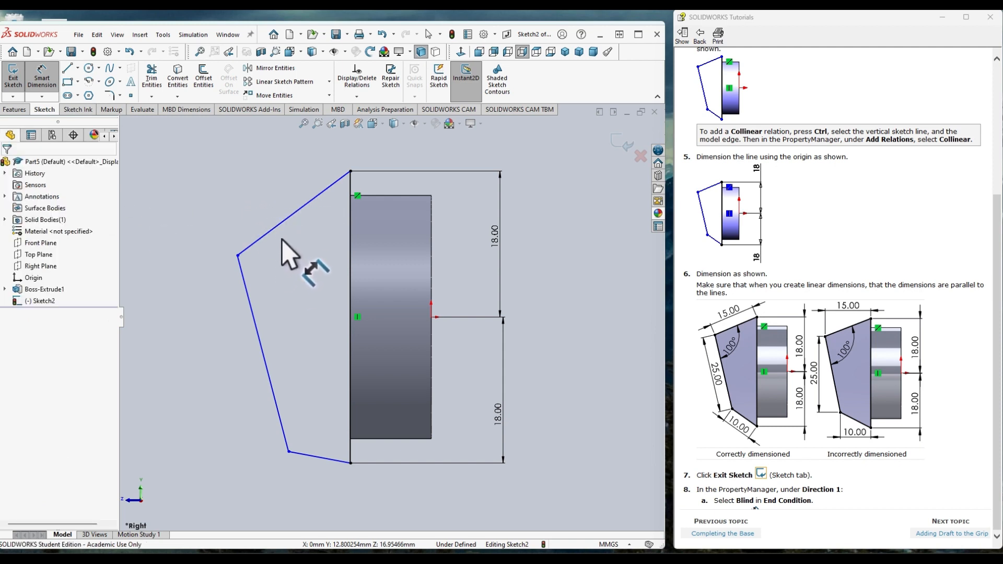
{"action": "key", "text": "Escape"}
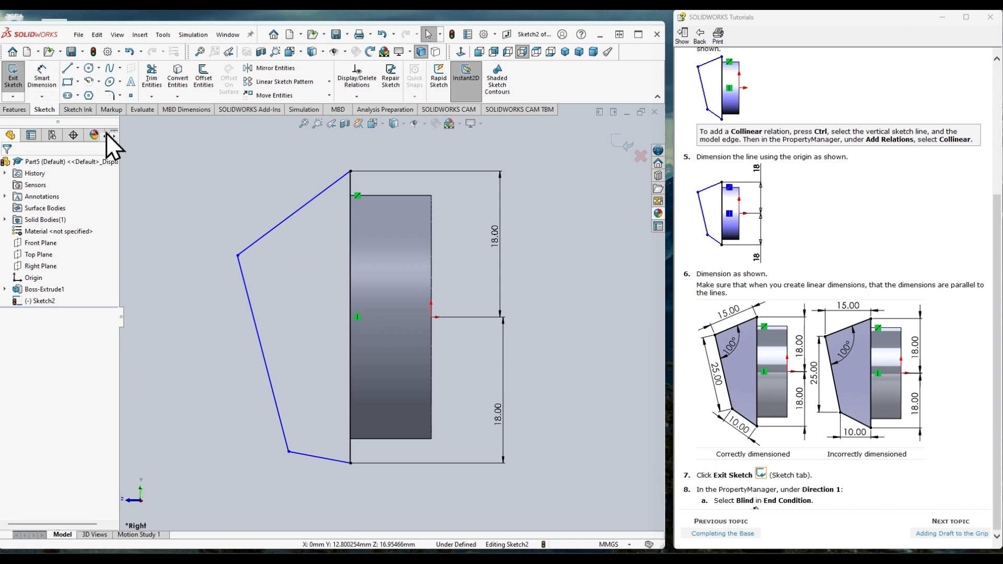
Step: Dimension the grip profile's upper slanted line at 15 mm, with the dimension parallel to the line
{"action": "left_click", "coordinate": [44, 76]}
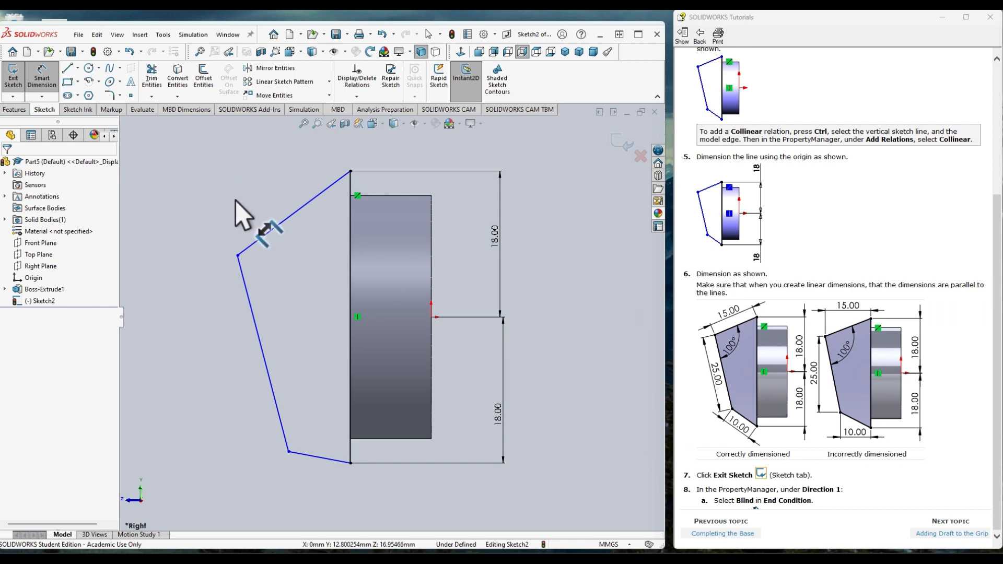
{"action": "left_click", "coordinate": [317, 197]}
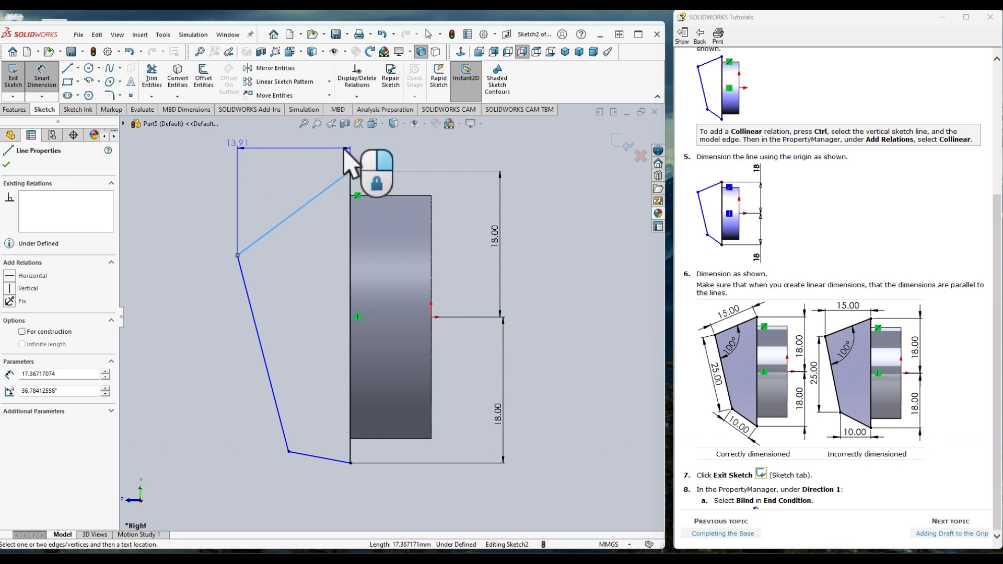
{"action": "left_click", "coordinate": [272, 193]}
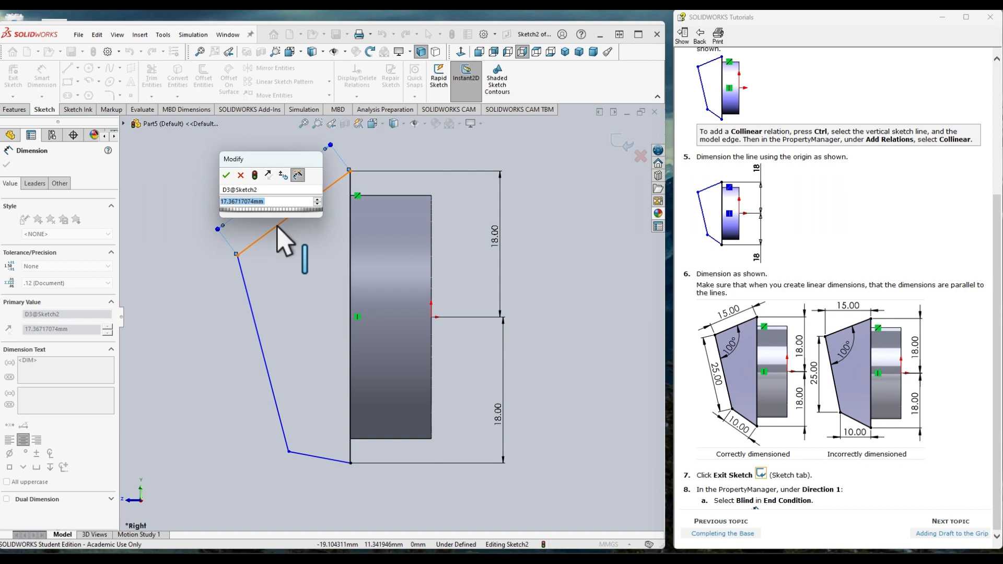
{"action": "type", "text": "15.00mm"}
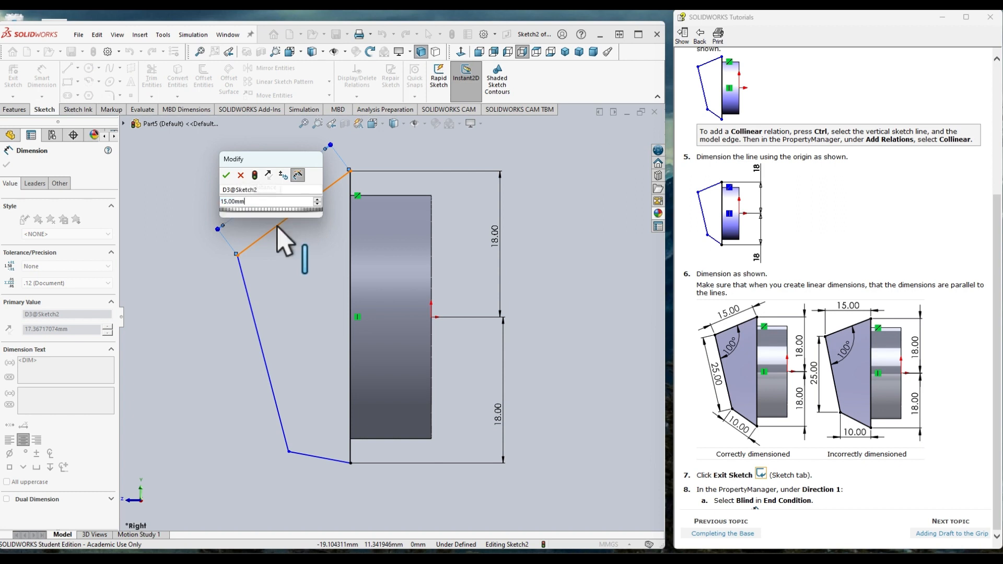
{"action": "key", "text": "Return"}
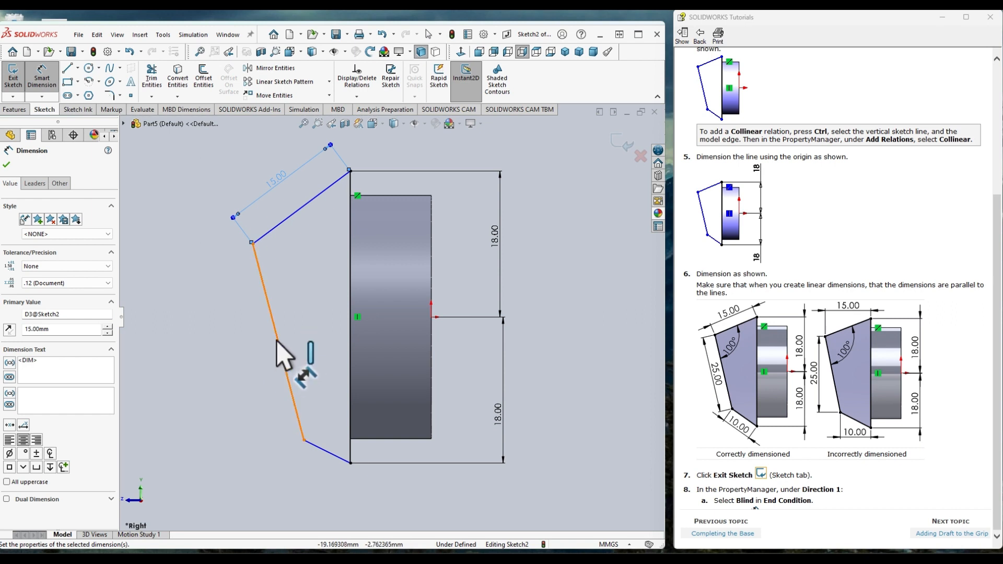
Step: Dimension the grip profile's long slanted line at 25 mm, parallel to the line
{"action": "left_click", "coordinate": [266, 299]}
{"action": "left_click", "coordinate": [254, 302]}
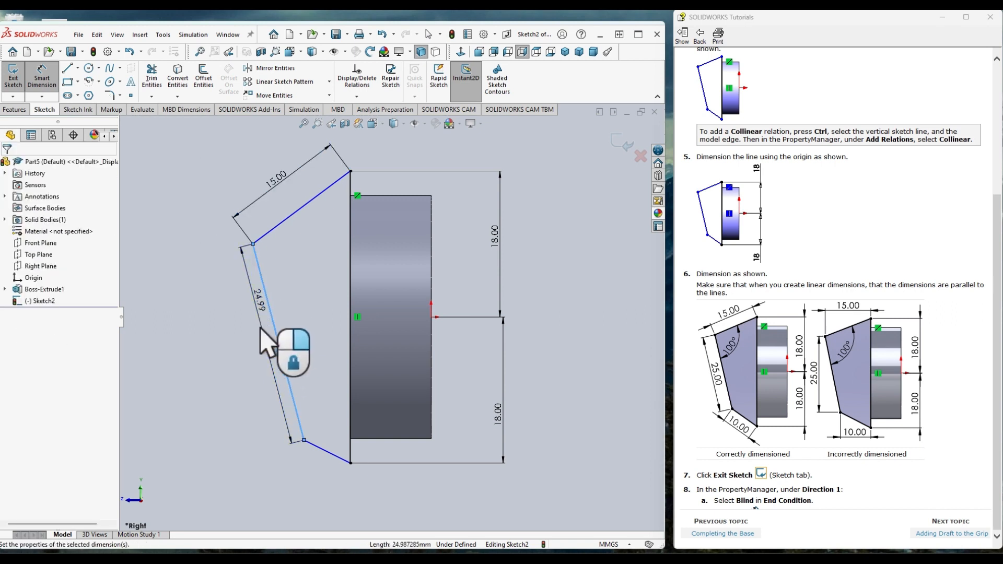
{"action": "left_click", "coordinate": [260, 329]}
{"action": "type", "text": "25.00"}
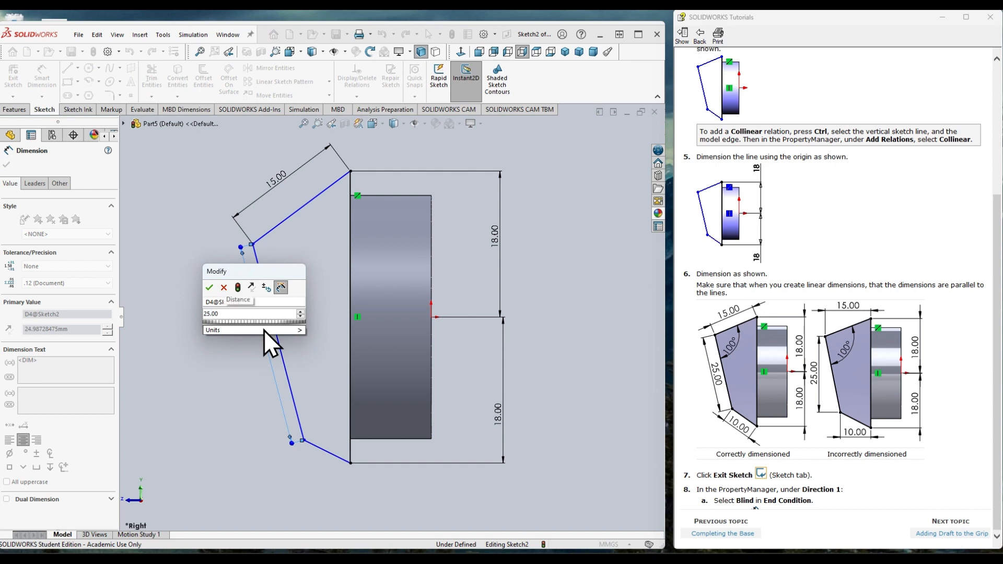
{"action": "key", "text": "Return"}
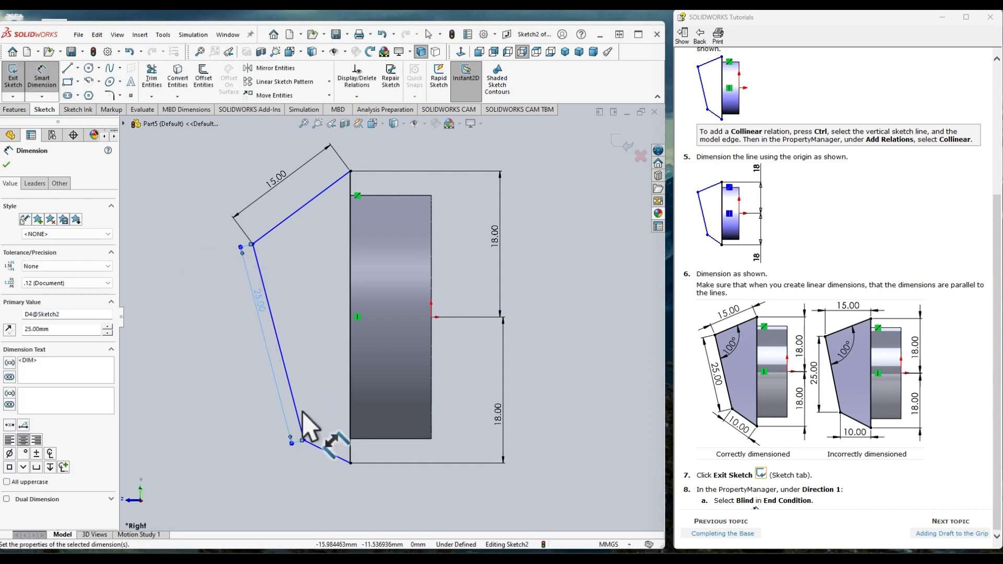
Step: Dimension the grip profile's lower slanted line at 10 mm, parallel to the line
{"action": "left_click", "coordinate": [317, 449]}
{"action": "left_click", "coordinate": [328, 503]}
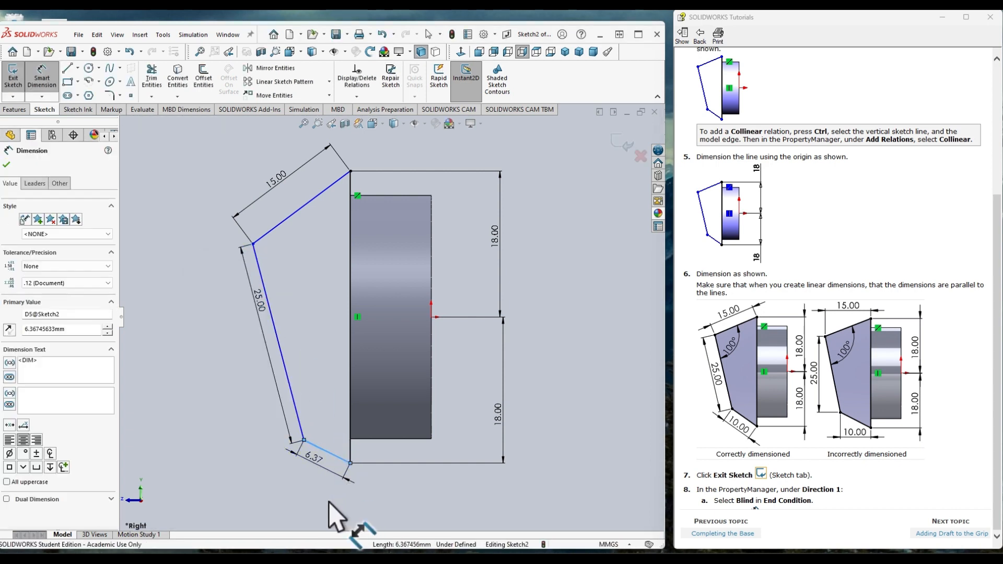
{"action": "type", "text": "10.00mm"}
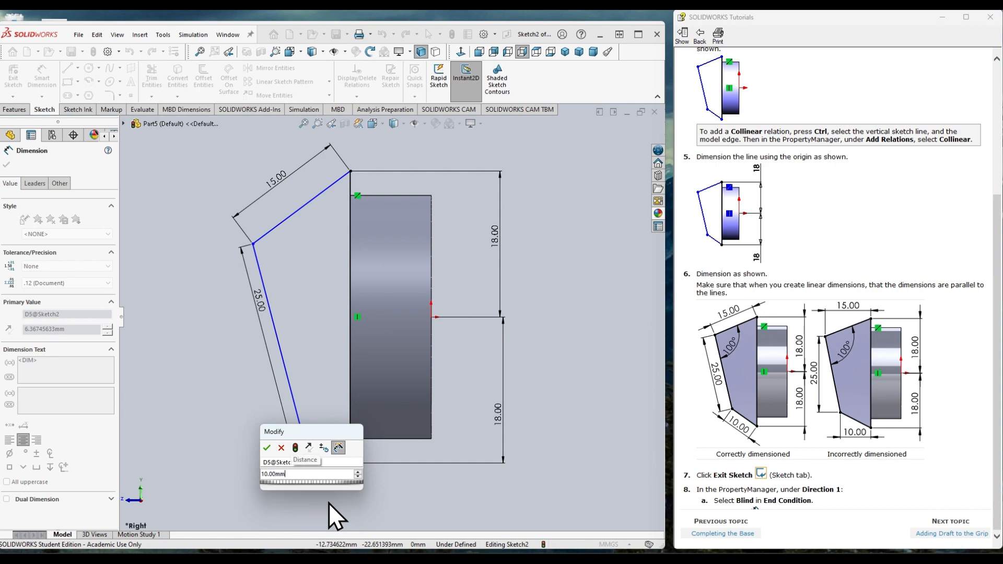
{"action": "key", "text": "Return"}
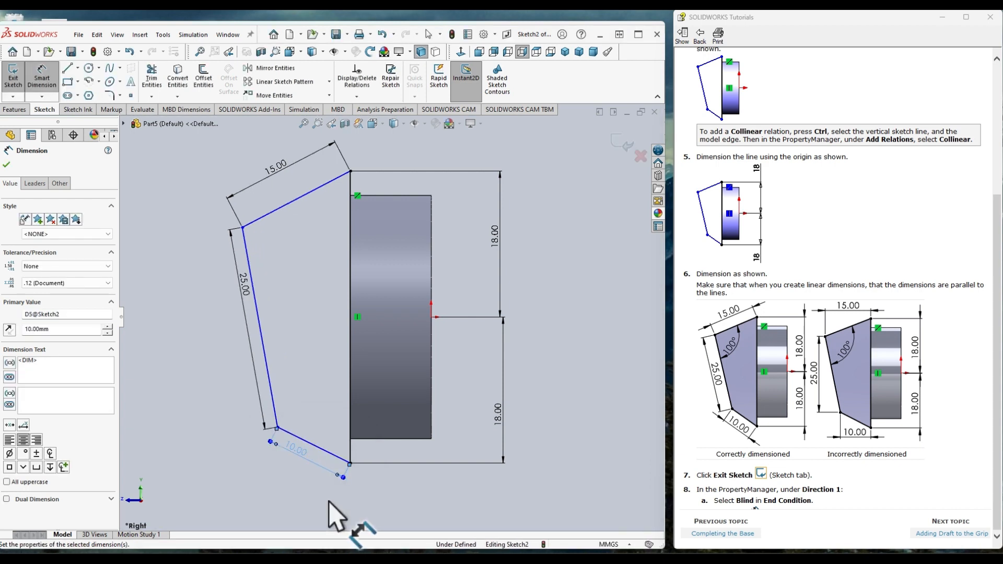
Step: Dimension the angle between the long and upper slanted lines as 100° and exit the sketch into Boss-Extrude
{"action": "left_click", "coordinate": [249, 262]}
{"action": "left_click", "coordinate": [276, 210]}
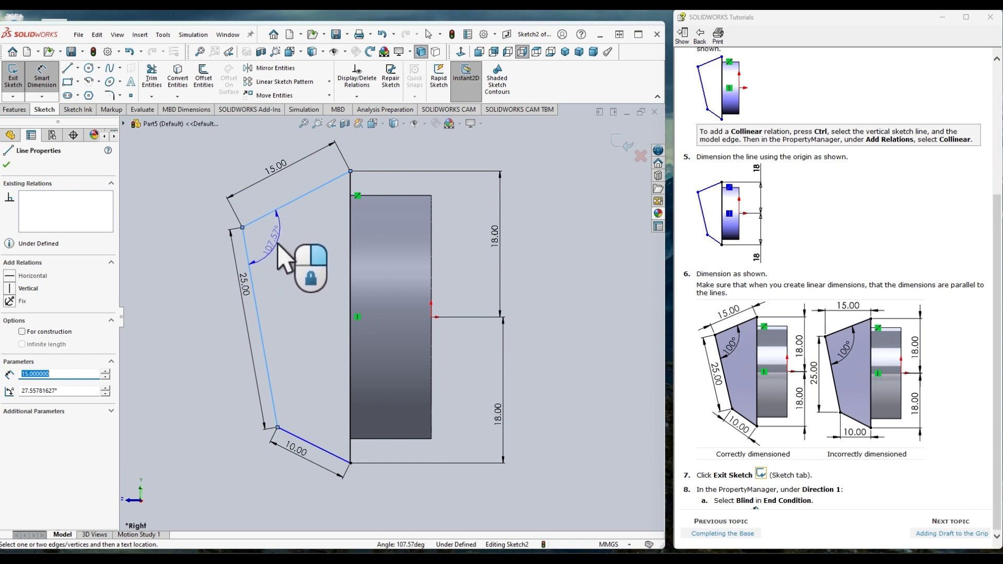
{"action": "left_click", "coordinate": [286, 280]}
{"action": "type", "text": "100"}
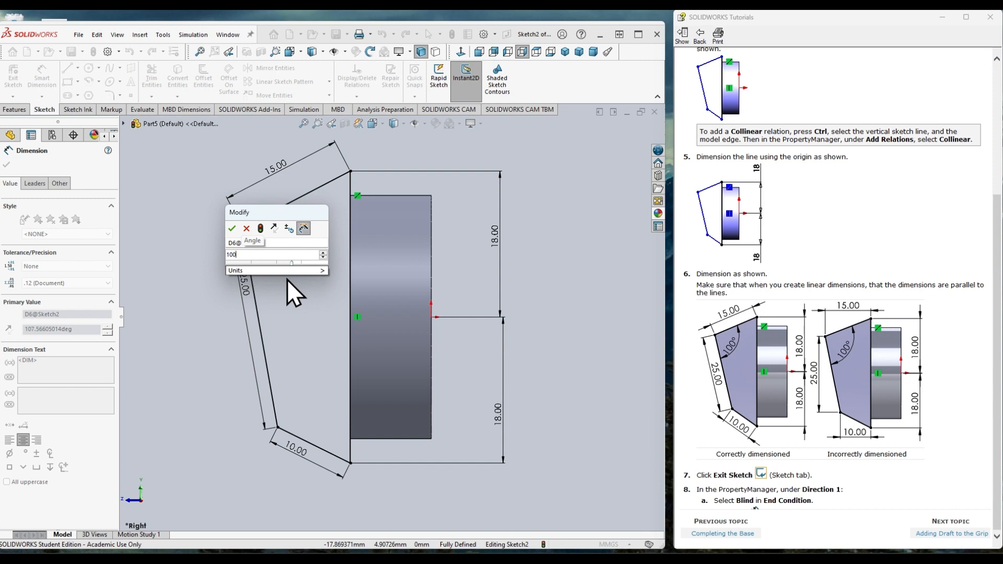
{"action": "key", "text": "Return"}
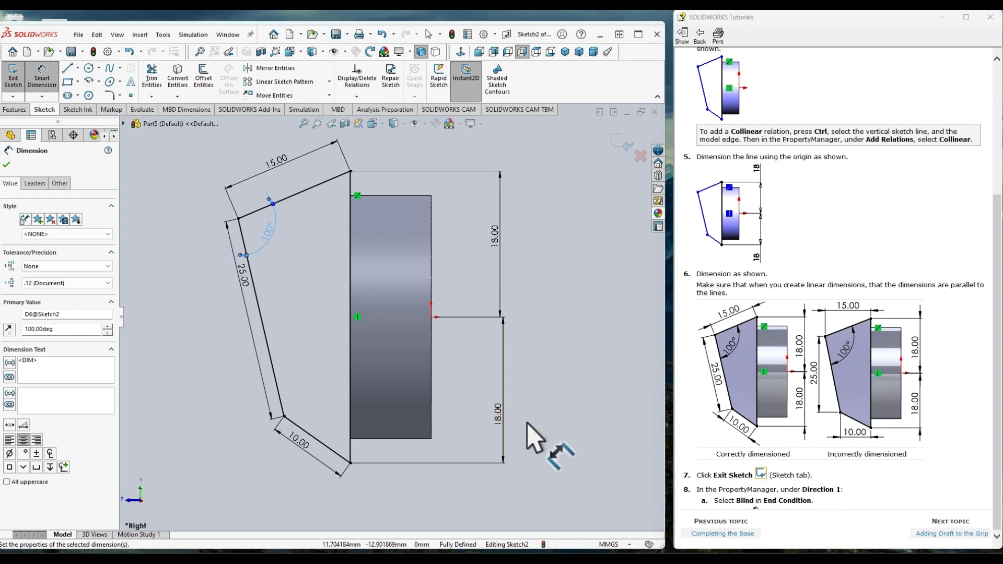
{"action": "left_click", "coordinate": [13, 76]}
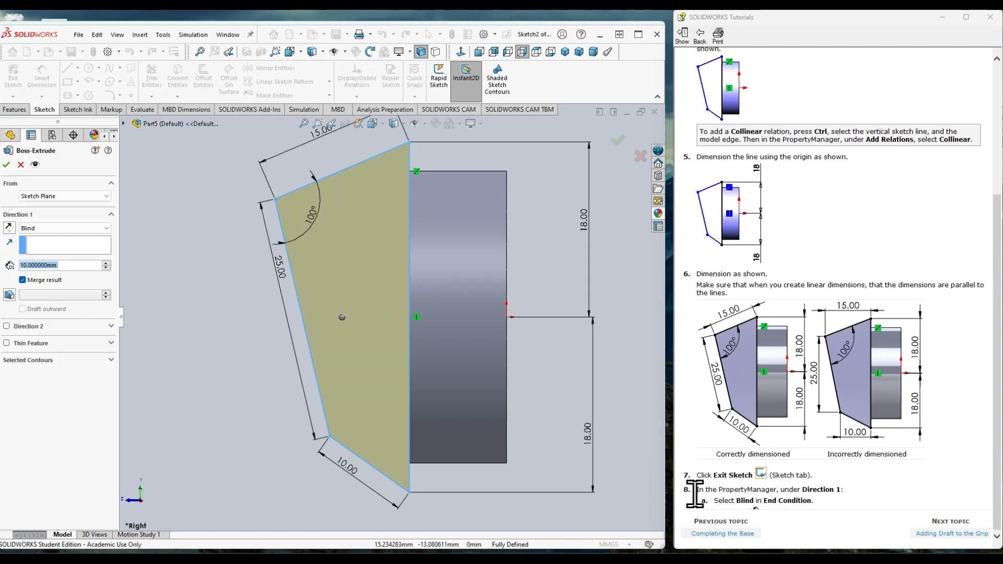
Step: Copy the tutorial's step 8 instructions for Direction 1, including the cut-off line below the End Condition item
{"action": "left_click", "coordinate": [731, 504]}
{"action": "key", "text": "ctrl+a"}
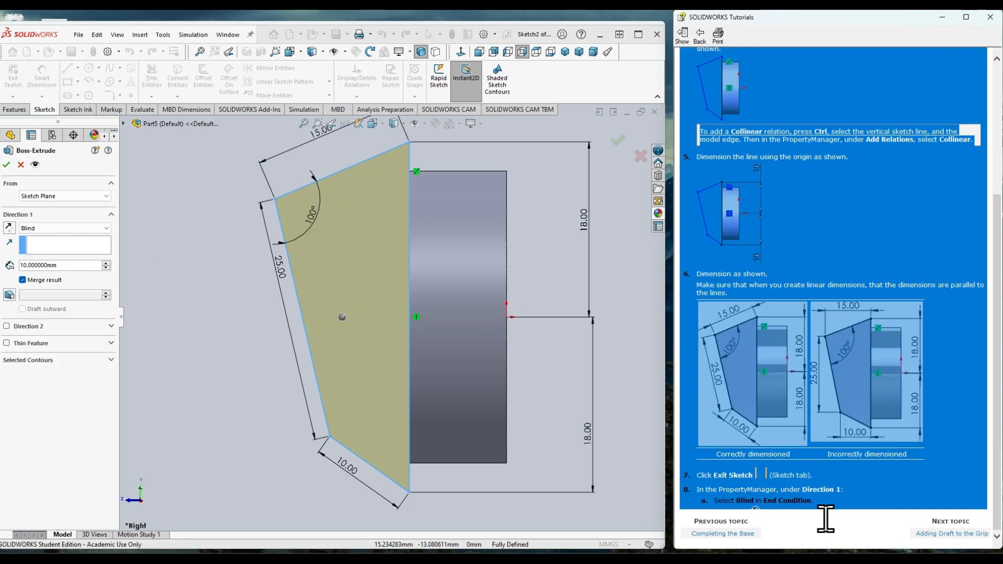
{"action": "left_click", "coordinate": [825, 518]}
{"action": "left_click_drag", "start_coordinate": [742, 490], "coordinate": [786, 517]}
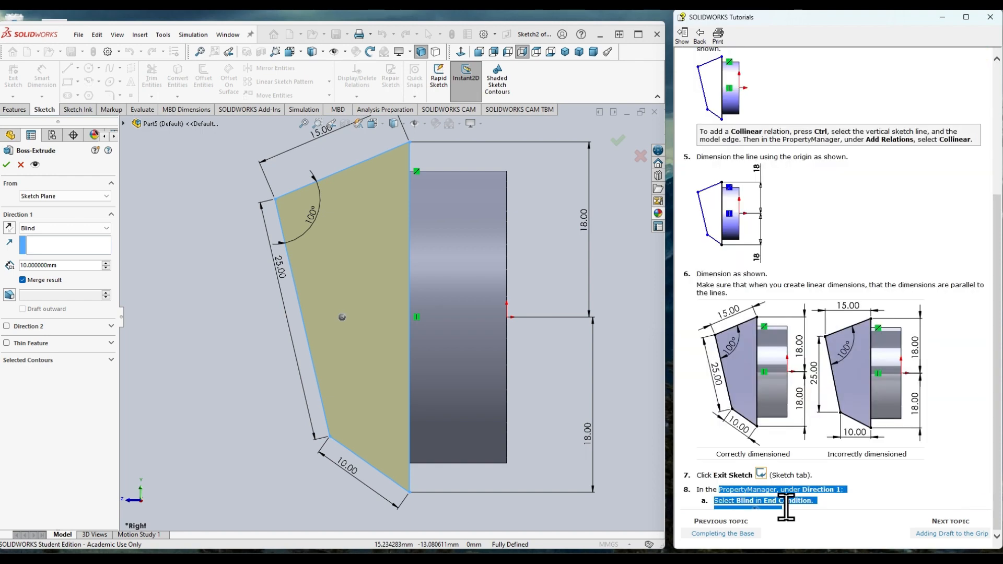
{"action": "right_click", "coordinate": [786, 509]}
{"action": "left_click", "coordinate": [815, 425]}
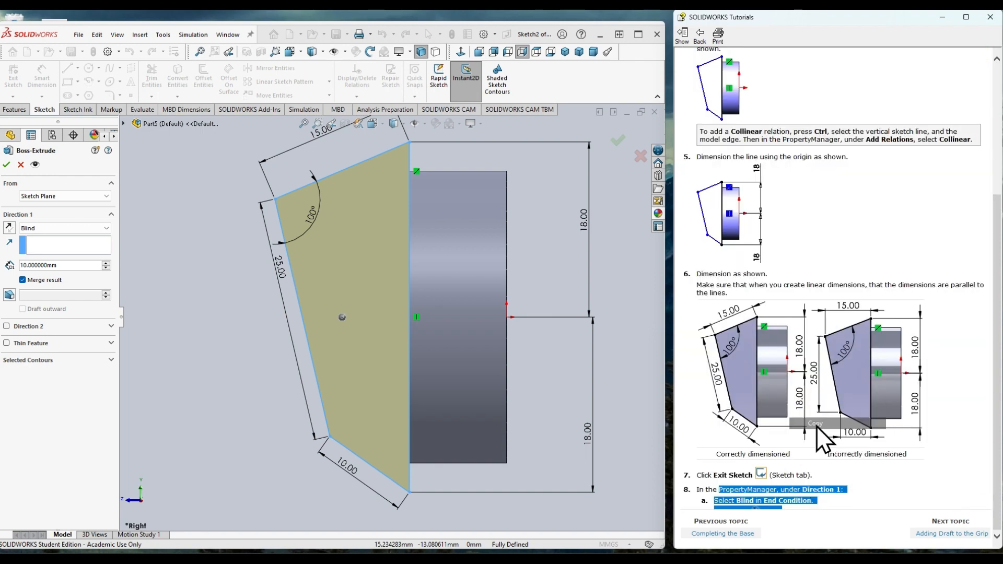
Step: Switch to Word, paste the copied instructions into the blank document to read the extrusion depth, and minimize Word
{"action": "key", "text": "super"}
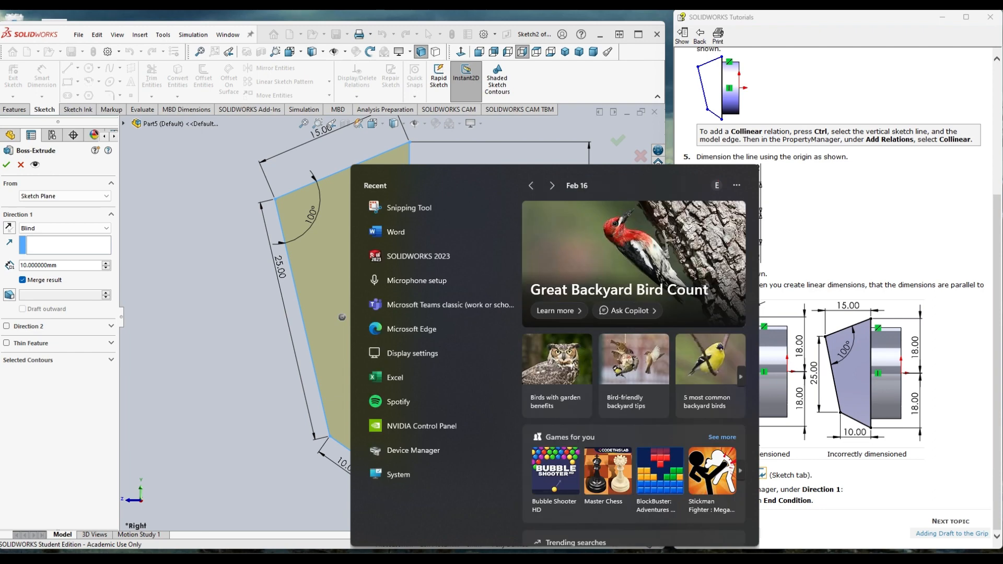
{"action": "type", "text": "word"}
{"action": "key", "text": "Return"}
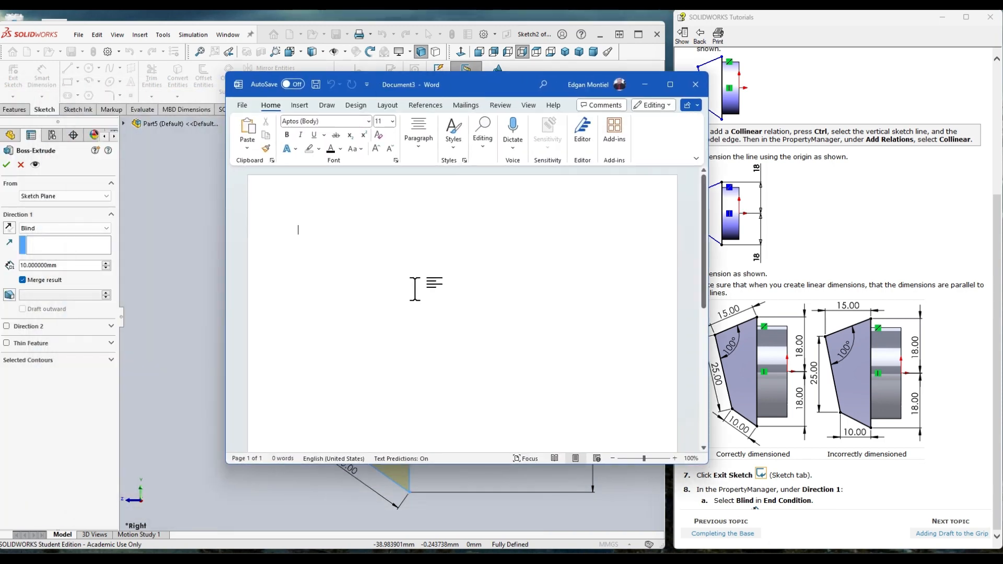
{"action": "key", "text": "ctrl+v"}
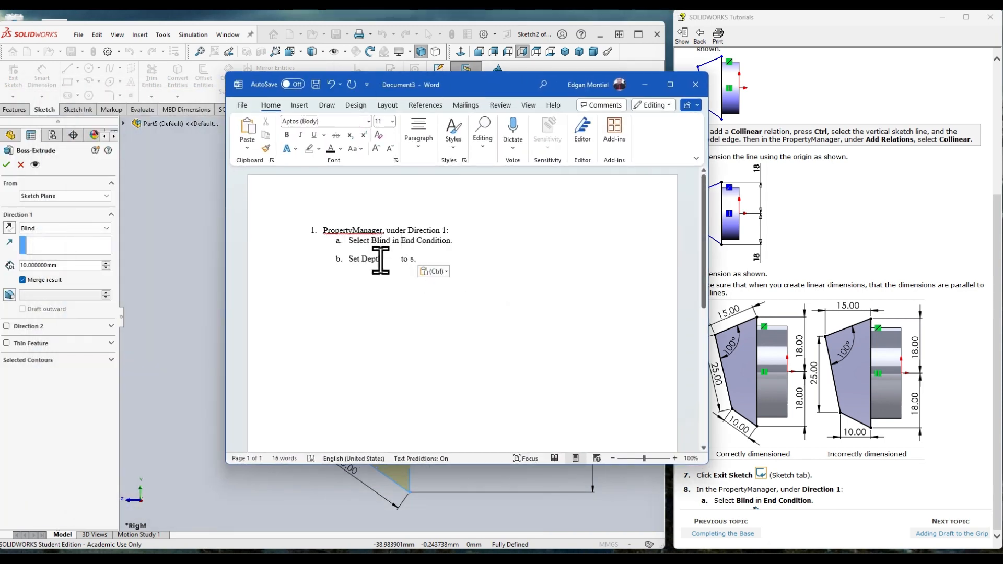
{"action": "left_click_drag", "start_coordinate": [428, 262], "coordinate": [416, 261]}
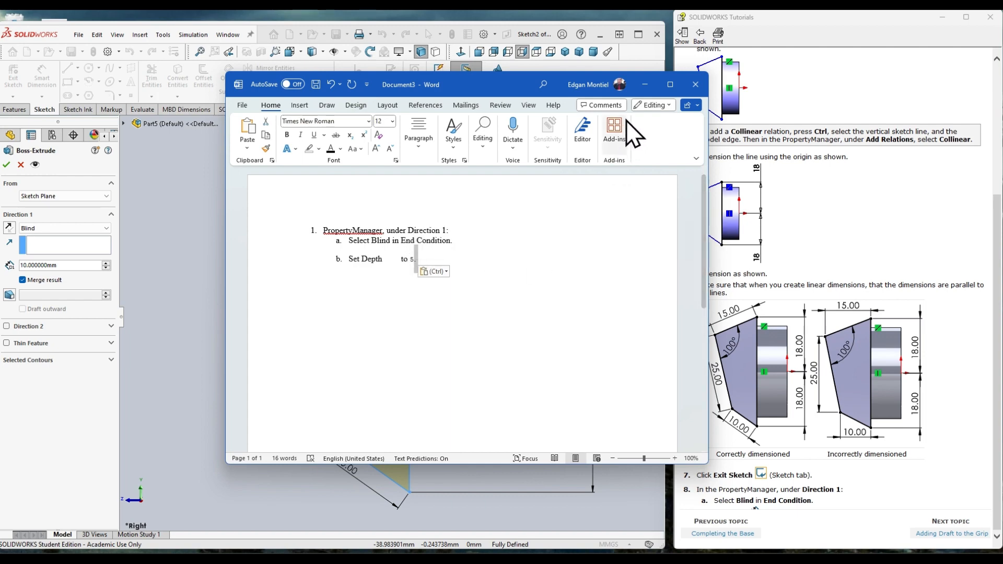
{"action": "left_click", "coordinate": [645, 84]}
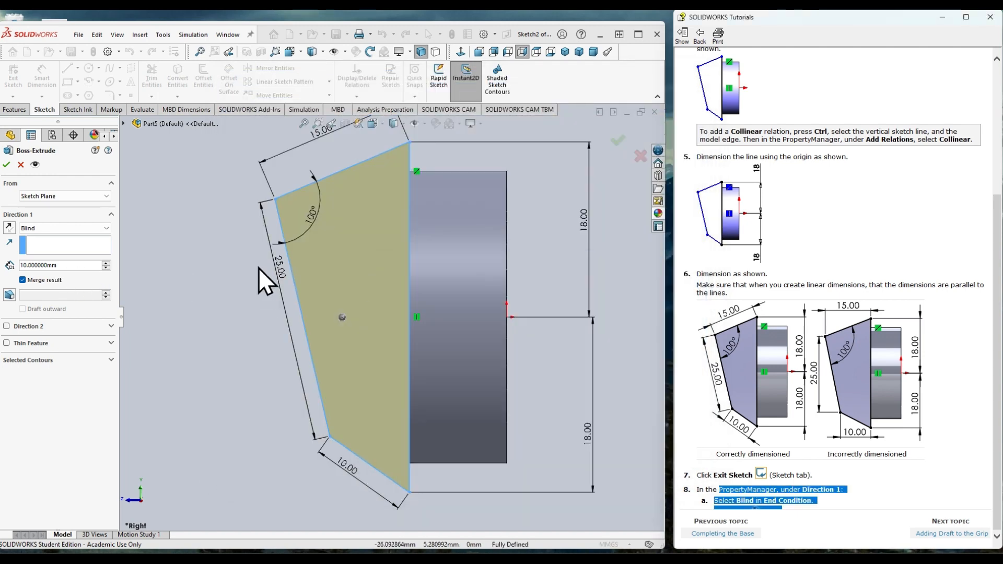
Step: Extrude the grip profile as a Blind boss 5 mm deep with Merge result enabled
{"action": "middle_click_drag", "start_coordinate": [194, 251], "coordinate": [208, 272]}
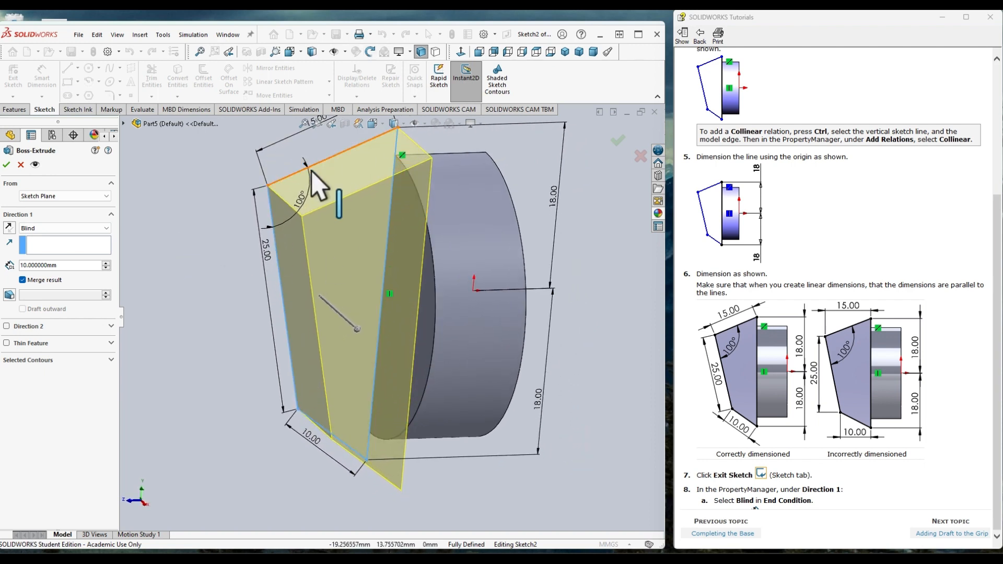
{"action": "double_click", "coordinate": [68, 267]}
{"action": "type", "text": "5"}
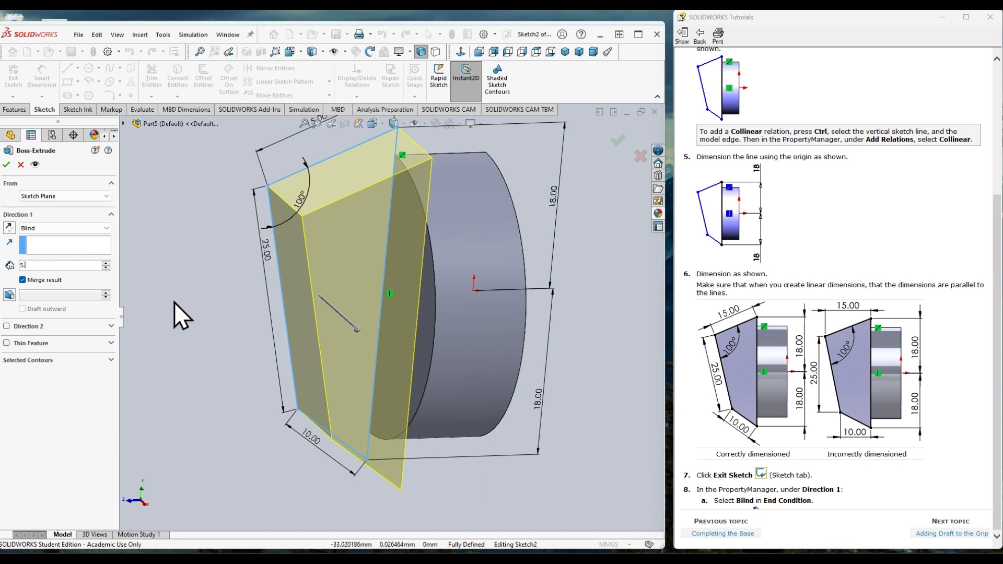
{"action": "key", "text": "Return"}
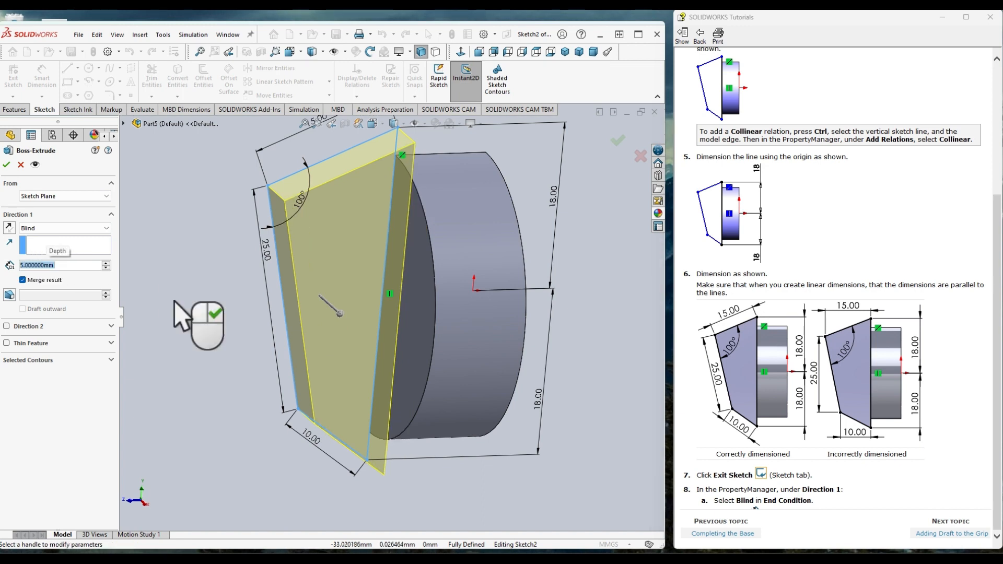
{"action": "right_click", "coordinate": [174, 301]}
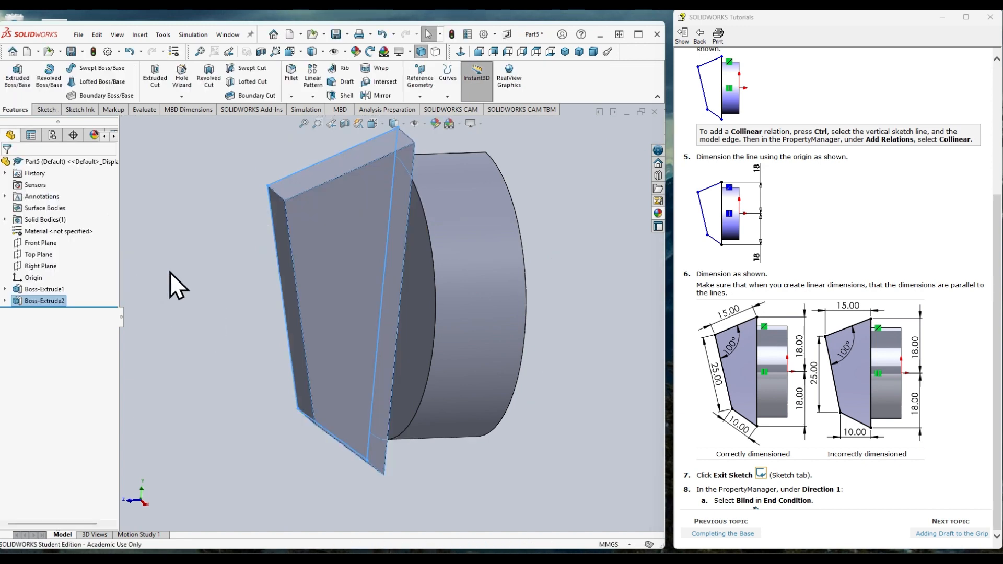
{"action": "mouse_move", "coordinate": [188, 277]}
{"action": "middle_mouse_down"}
{"action": "mouse_move", "coordinate": [203, 293]}
{"action": "mouse_move", "coordinate": [180, 299]}
{"action": "mouse_move", "coordinate": [183, 279]}
{"action": "middle_mouse_up"}
Step: Continue to the tutorial topic Adding Draft to the Grip, set the Dimetric view and start the Draft feature
{"action": "left_click", "coordinate": [950, 534]}
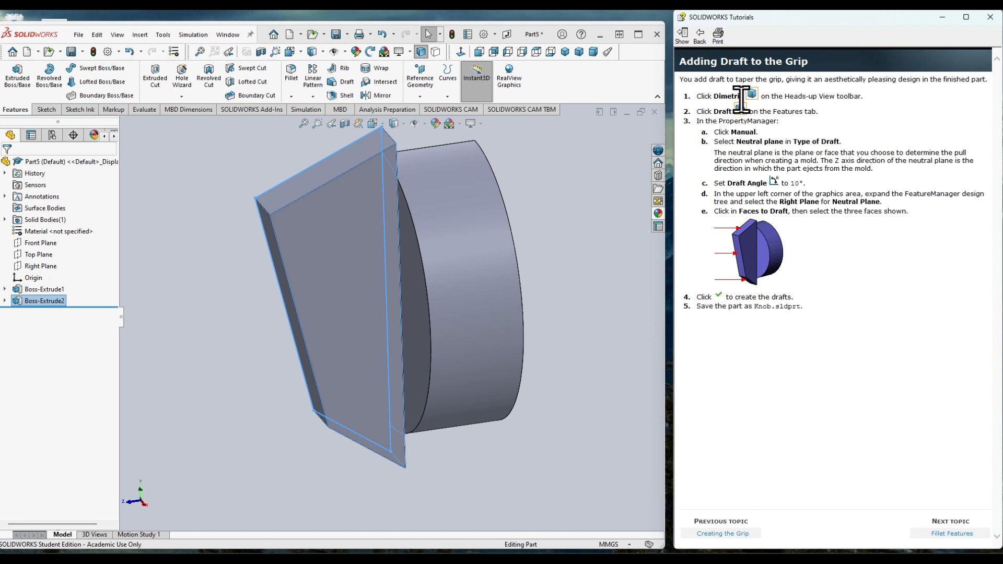
{"action": "left_click", "coordinate": [593, 52]}
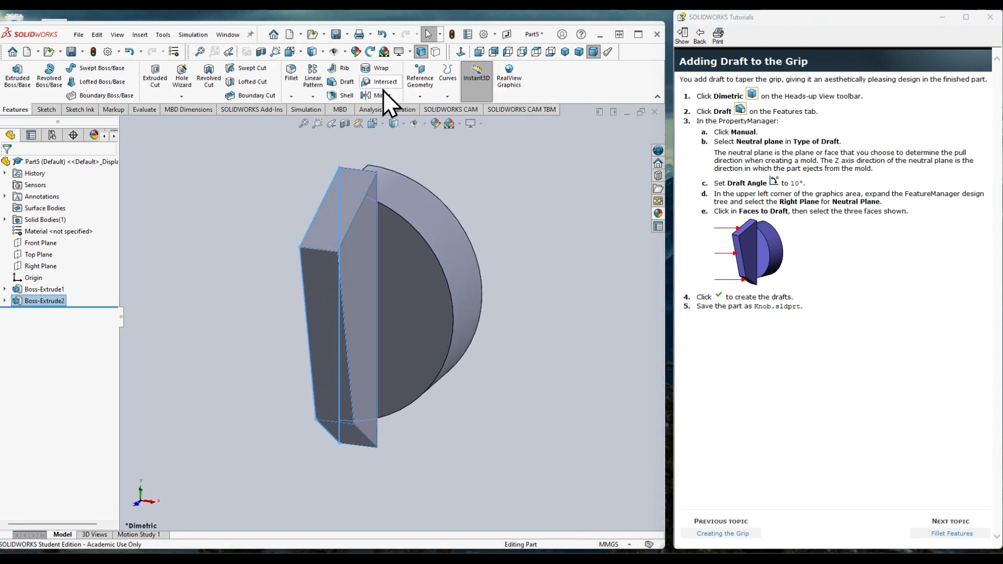
{"action": "left_click", "coordinate": [343, 83]}
Step: Examine the extruded grip and base from the side, top, bottom and angled views while setting up the draft
{"action": "middle_click_drag", "start_coordinate": [550, 268], "coordinate": [493, 141]}
{"action": "mouse_move", "coordinate": [364, 200]}
{"action": "middle_mouse_down"}
{"action": "mouse_move", "coordinate": [369, 237]}
{"action": "mouse_move", "coordinate": [354, 211]}
{"action": "middle_mouse_up"}
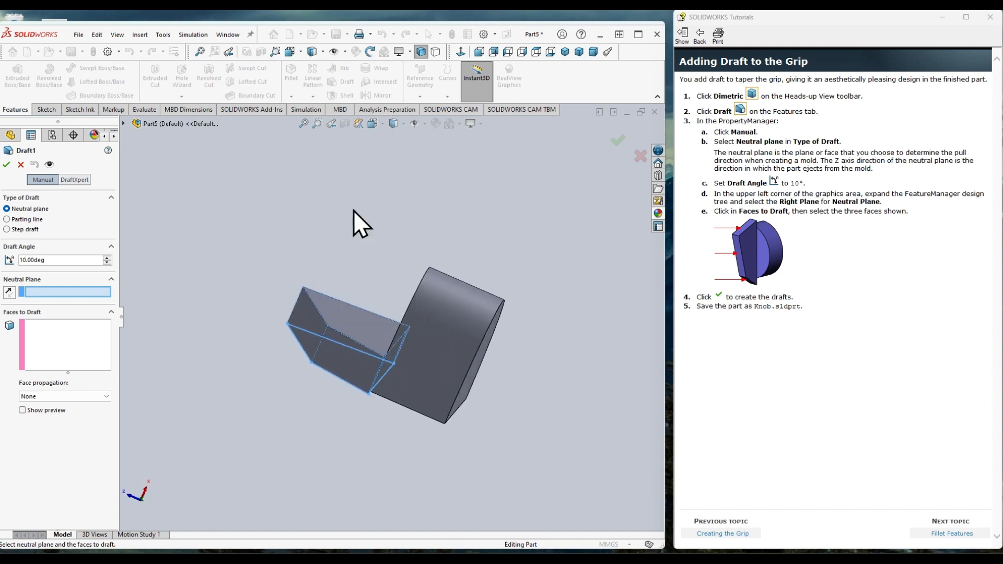
{"action": "left_click", "coordinate": [521, 52]}
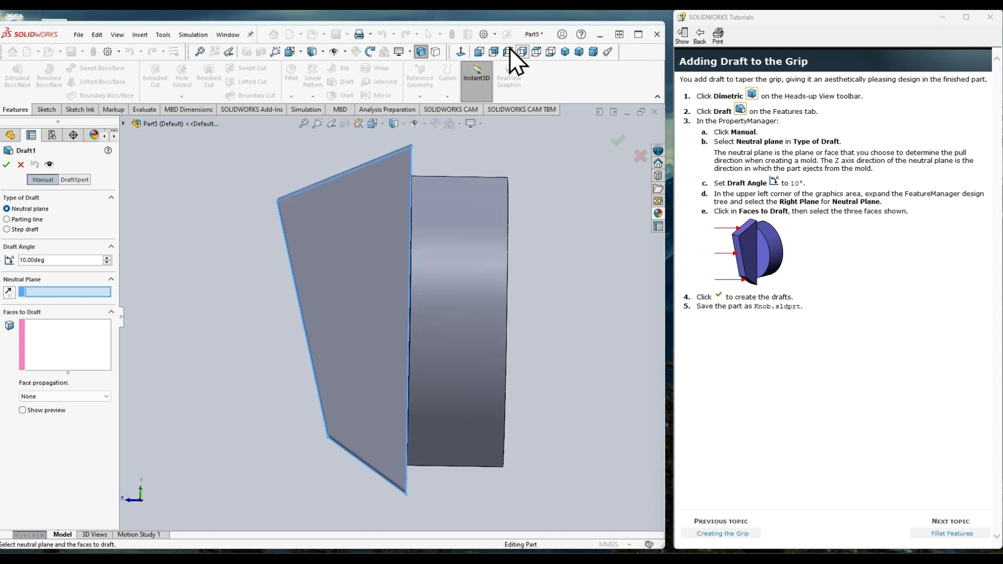
{"action": "left_click", "coordinate": [507, 52]}
{"action": "left_click", "coordinate": [533, 52]}
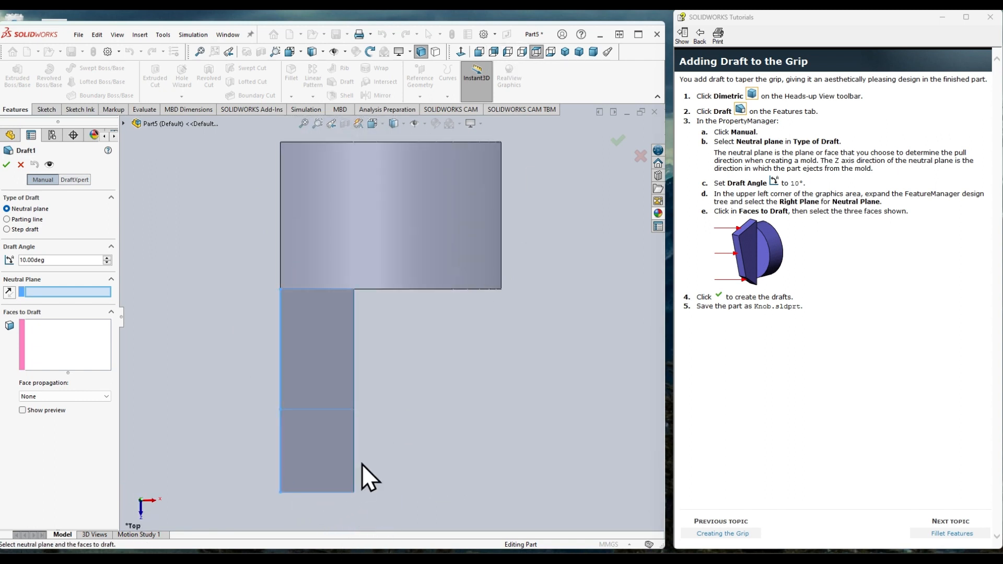
{"action": "left_click", "coordinate": [551, 51]}
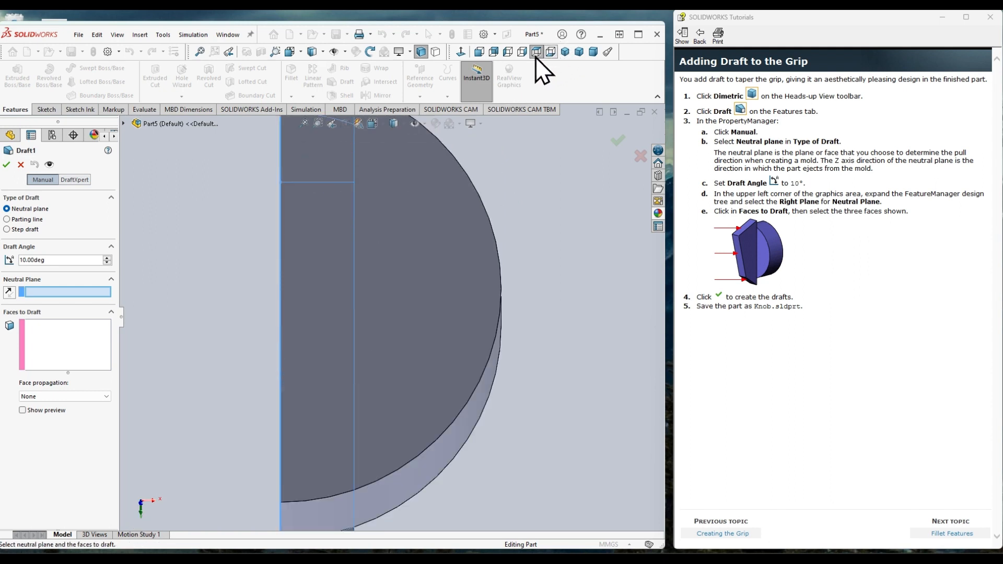
{"action": "middle_click_drag", "start_coordinate": [457, 183], "coordinate": [448, 230]}
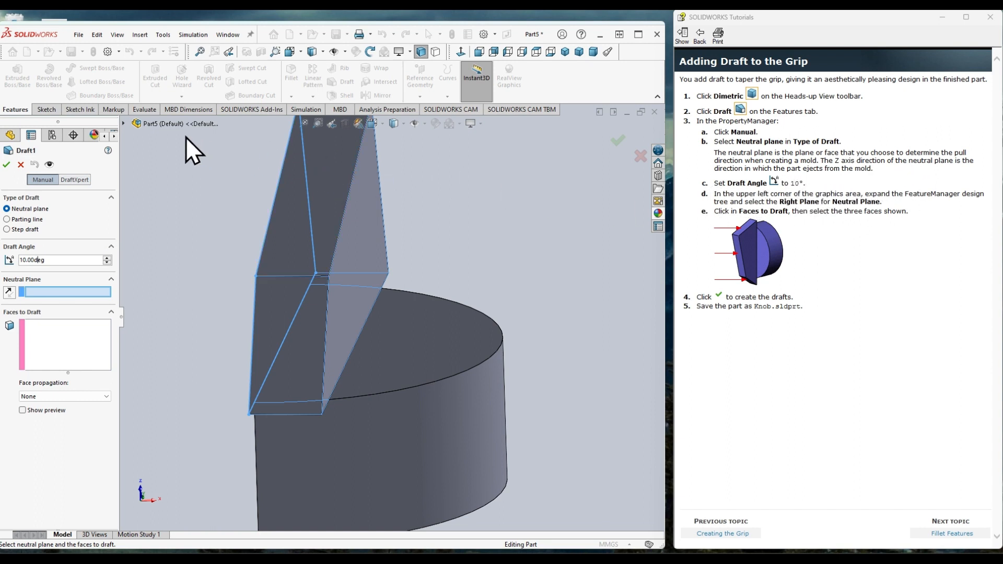
Step: Set the Right Plane as the draft's neutral plane and pick the grip's long outer face and its two end faces to draft
{"action": "left_click", "coordinate": [124, 123]}
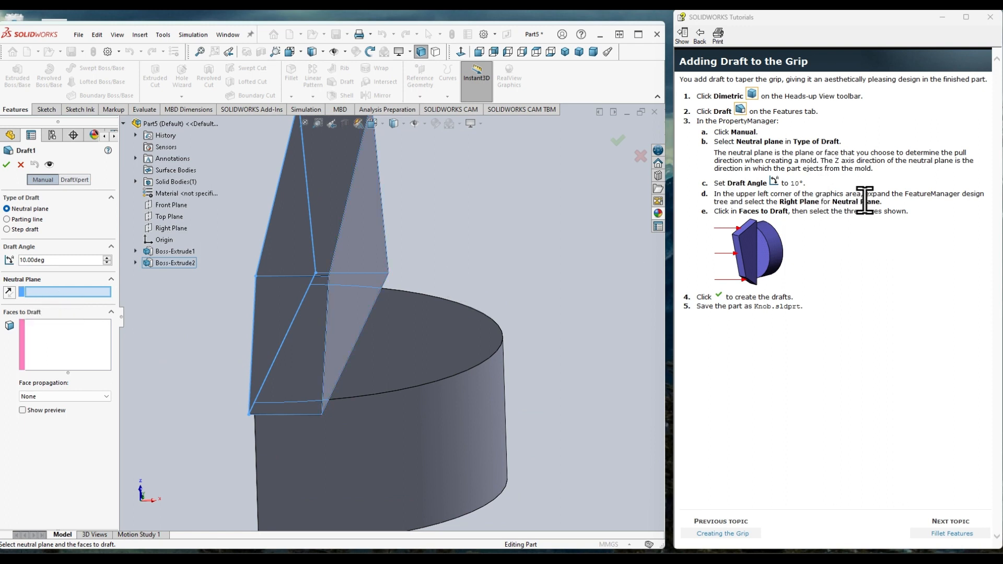
{"action": "left_click", "coordinate": [180, 230]}
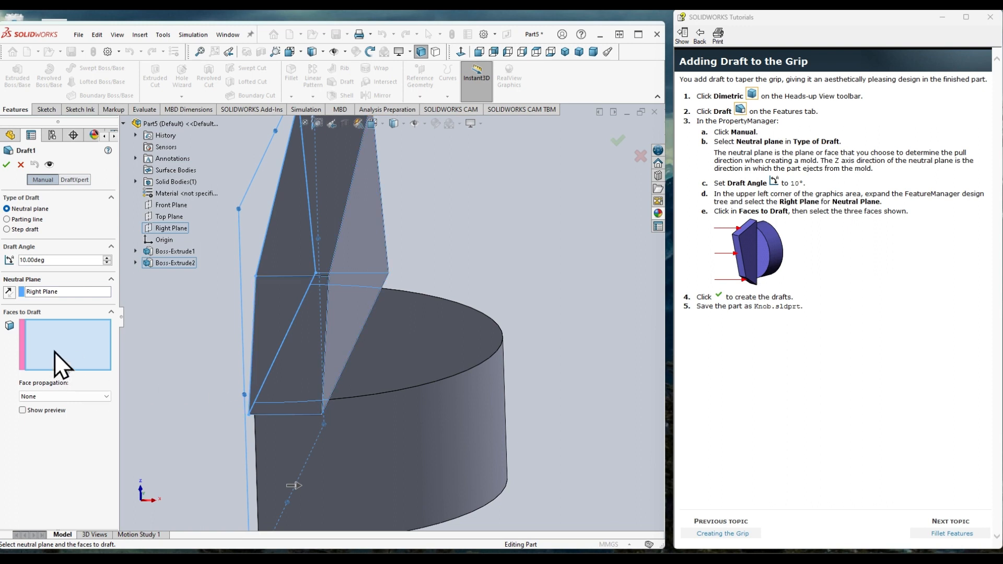
{"action": "middle_click_drag", "start_coordinate": [501, 263], "coordinate": [499, 272]}
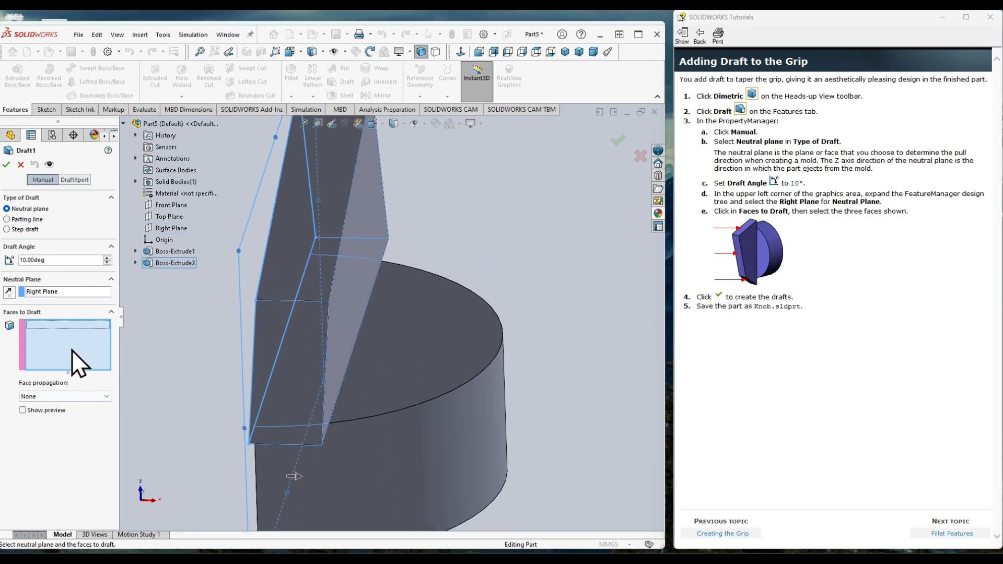
{"action": "scroll", "coordinate": [569, 264], "scroll_direction": "up", "scroll_amount": 3}
{"action": "middle_click_drag", "start_coordinate": [569, 264], "coordinate": [573, 287]}
{"action": "scroll", "coordinate": [443, 326], "scroll_direction": "up", "scroll_amount": 2}
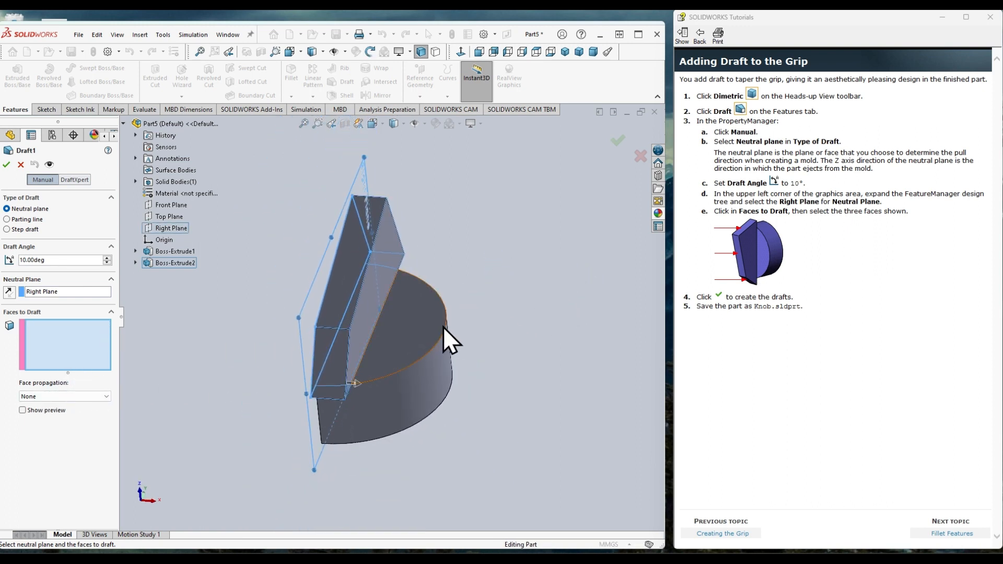
{"action": "middle_click_drag", "start_coordinate": [612, 199], "coordinate": [613, 208]}
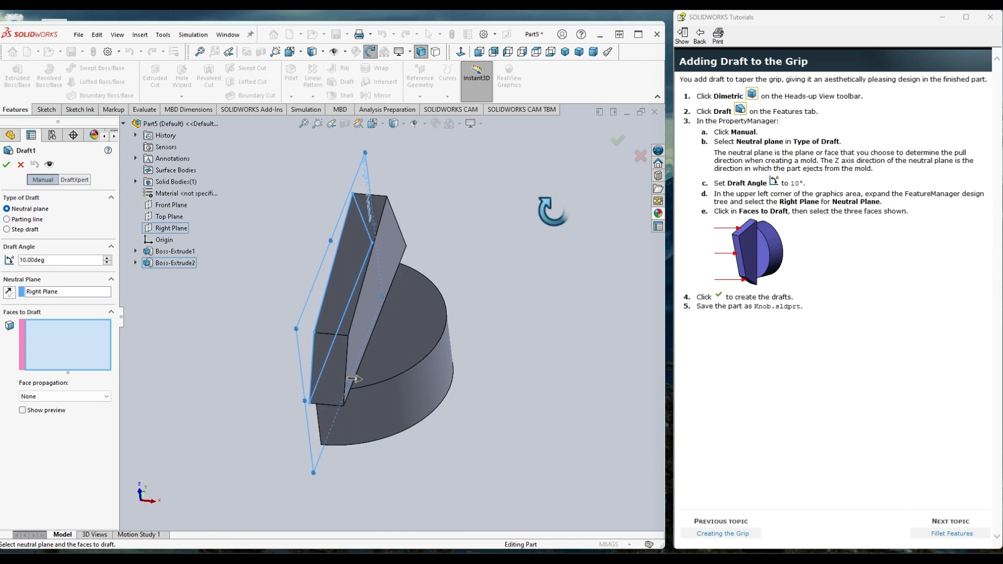
{"action": "left_click", "coordinate": [338, 384]}
{"action": "left_click", "coordinate": [358, 313]}
{"action": "middle_click_drag", "start_coordinate": [381, 316], "coordinate": [472, 242]}
{"action": "left_click", "coordinate": [392, 209]}
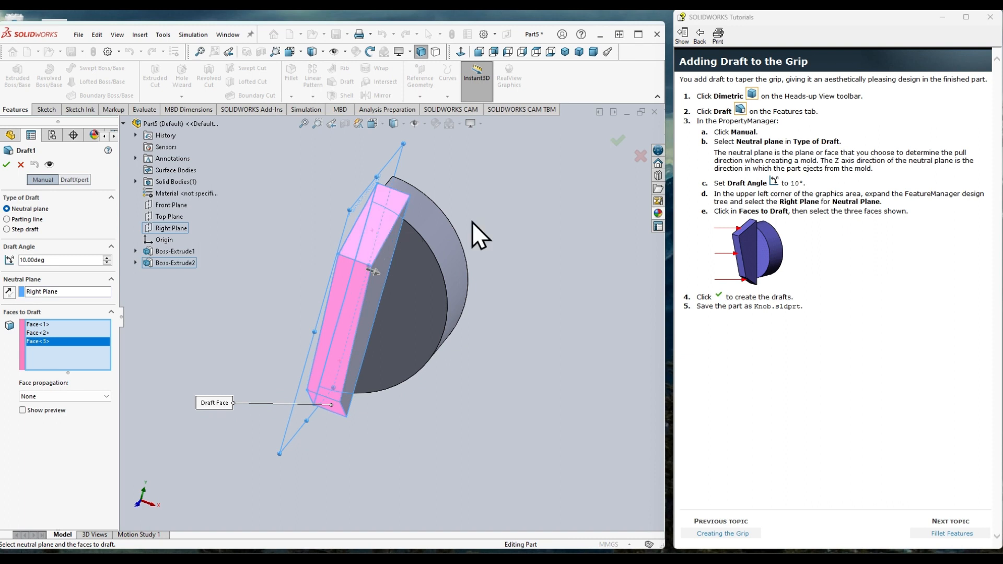
Step: Turn on the draft preview and create the 10° neutral-plane draft on the grip
{"action": "middle_click_drag", "start_coordinate": [246, 225], "coordinate": [290, 305]}
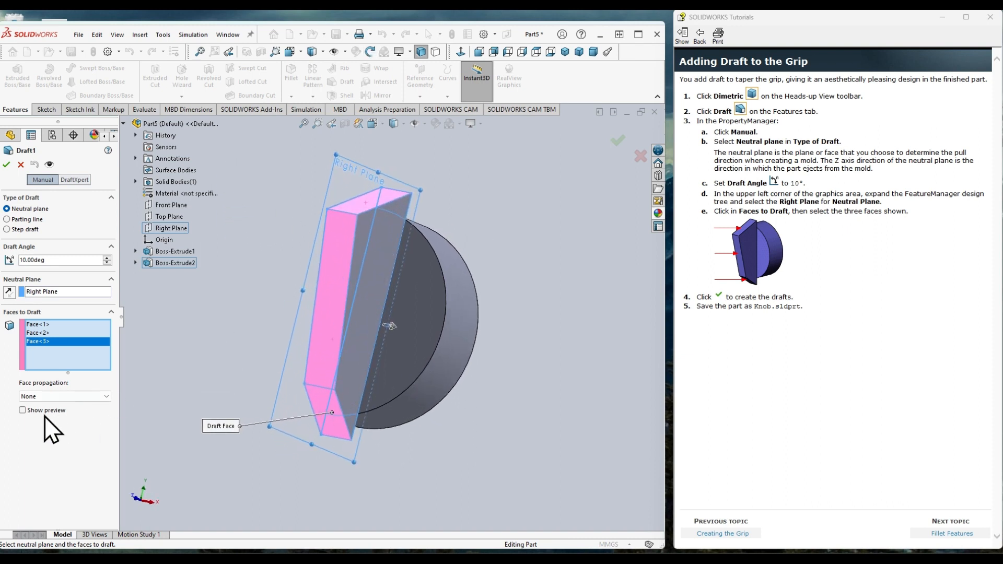
{"action": "left_click", "coordinate": [23, 411]}
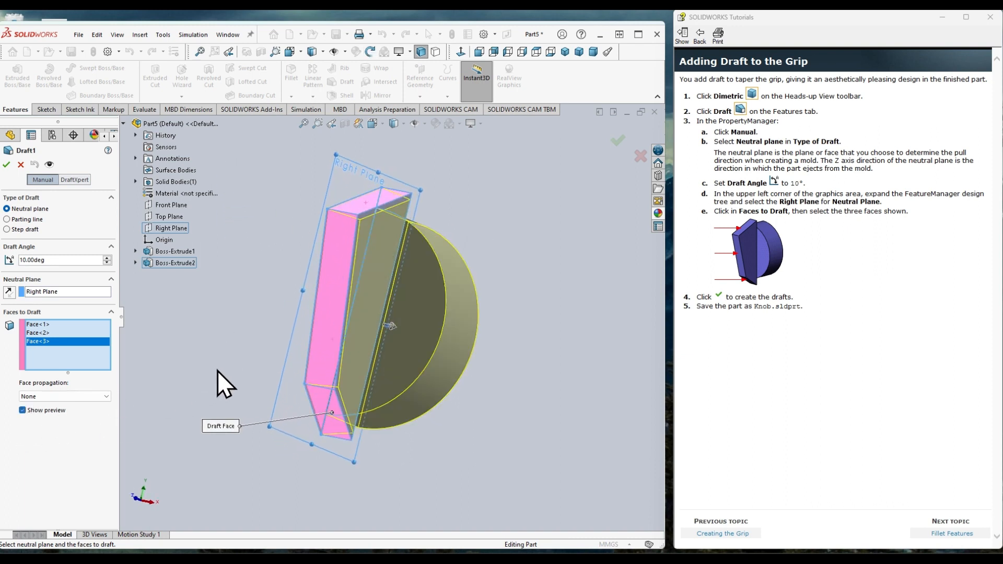
{"action": "middle_click_drag", "start_coordinate": [218, 370], "coordinate": [242, 204]}
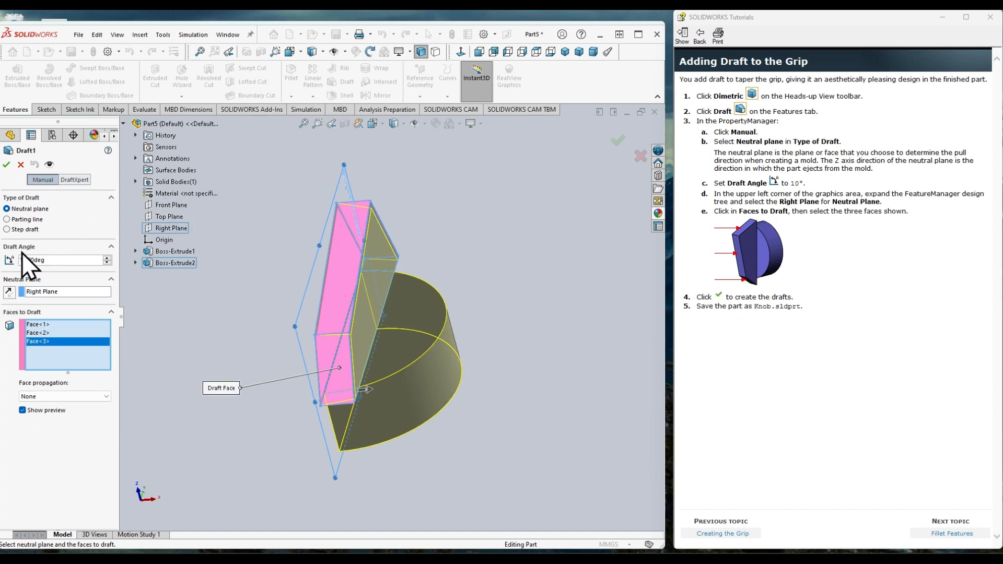
{"action": "left_click", "coordinate": [6, 165]}
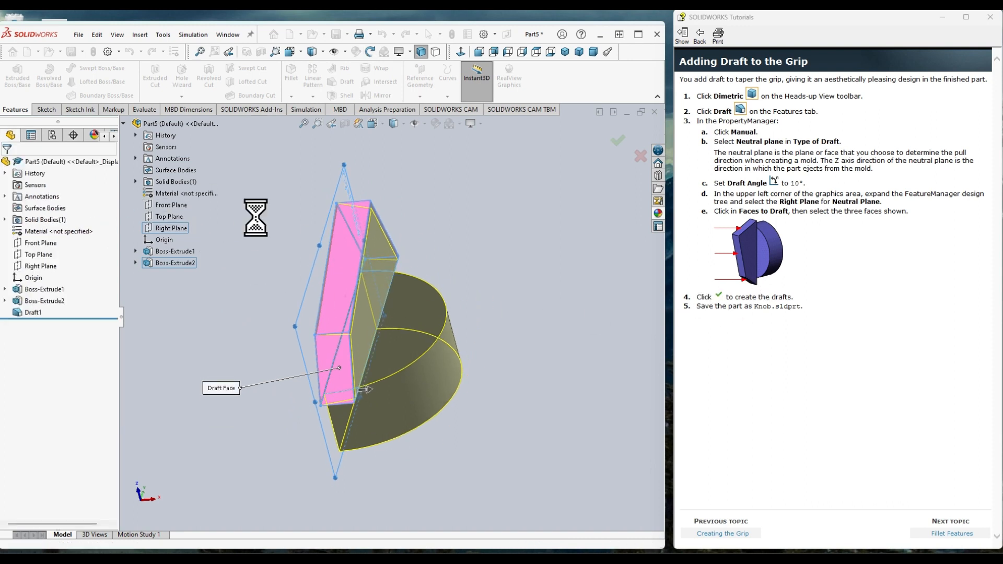
Step: Examine the drafted grip from standard and angled views, and continue through Fillet Features to the tutorial topic Creating a Face Fillet
{"action": "mouse_move", "coordinate": [554, 318]}
{"action": "middle_mouse_down"}
{"action": "mouse_move", "coordinate": [539, 208]}
{"action": "mouse_move", "coordinate": [545, 240]}
{"action": "mouse_move", "coordinate": [559, 242]}
{"action": "middle_mouse_up"}
{"action": "left_click", "coordinate": [536, 52]}
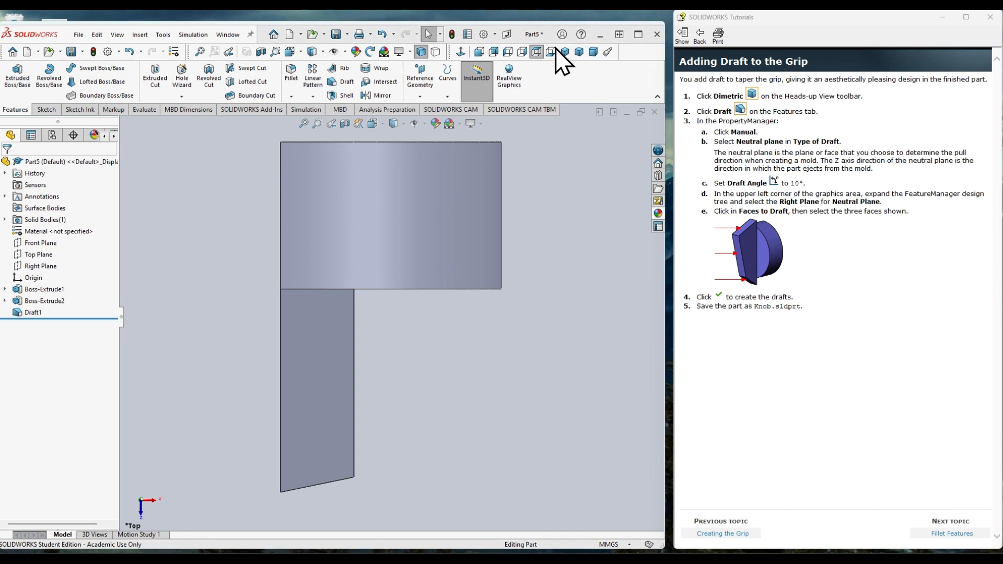
{"action": "left_click", "coordinate": [552, 54]}
{"action": "middle_click_drag", "start_coordinate": [459, 202], "coordinate": [450, 178]}
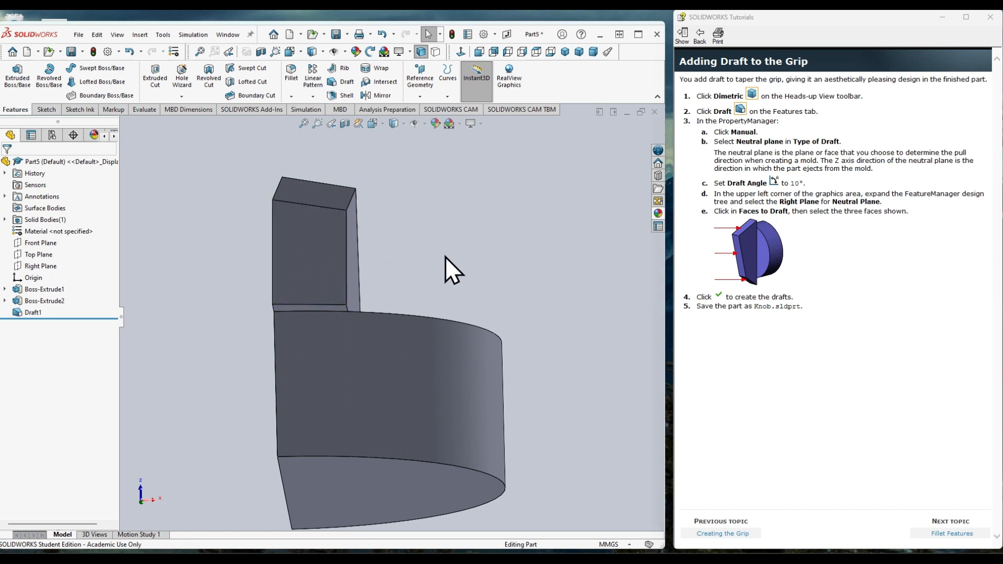
{"action": "middle_click_drag", "start_coordinate": [445, 255], "coordinate": [440, 286]}
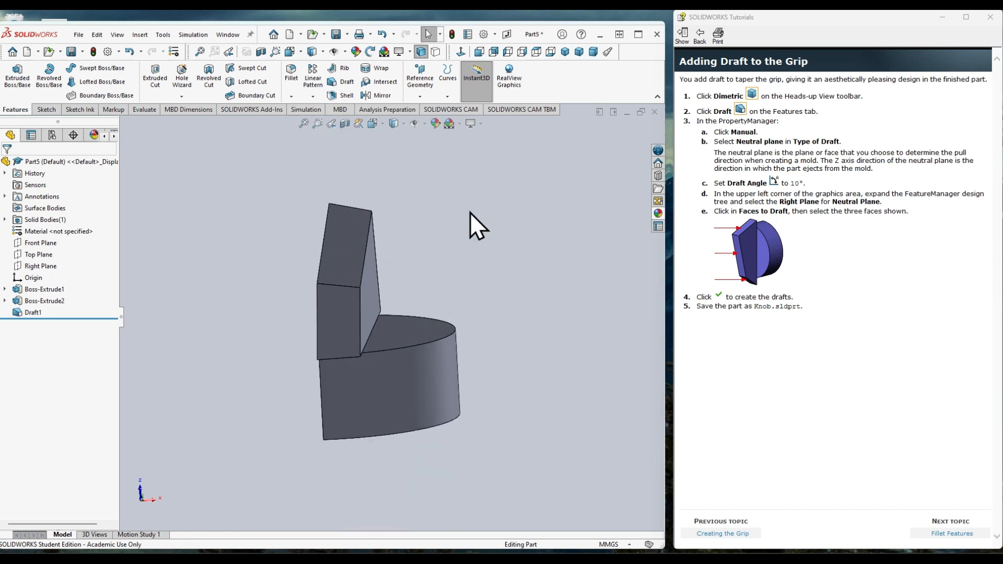
{"action": "middle_click_drag", "start_coordinate": [470, 223], "coordinate": [446, 204]}
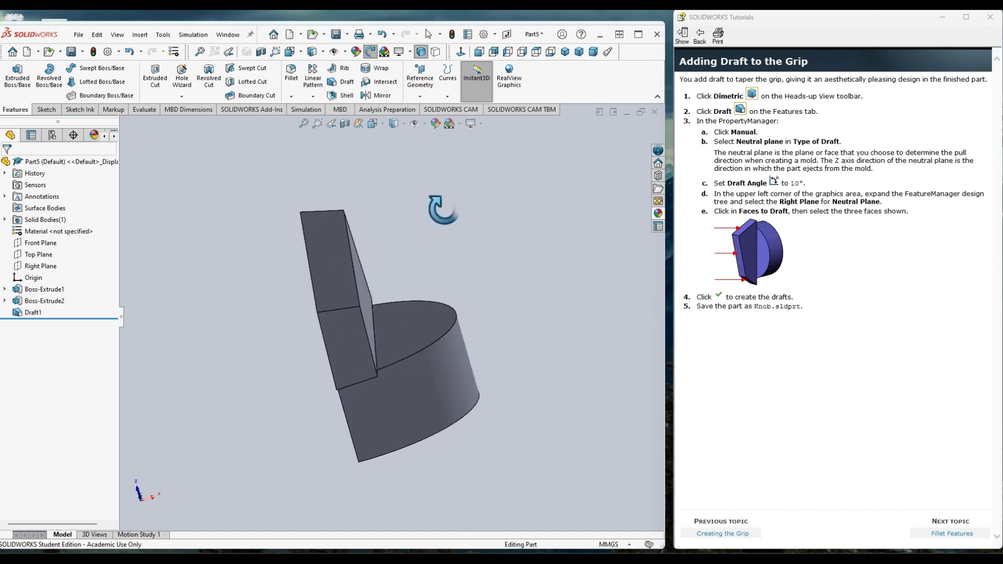
{"action": "left_click", "coordinate": [940, 534]}
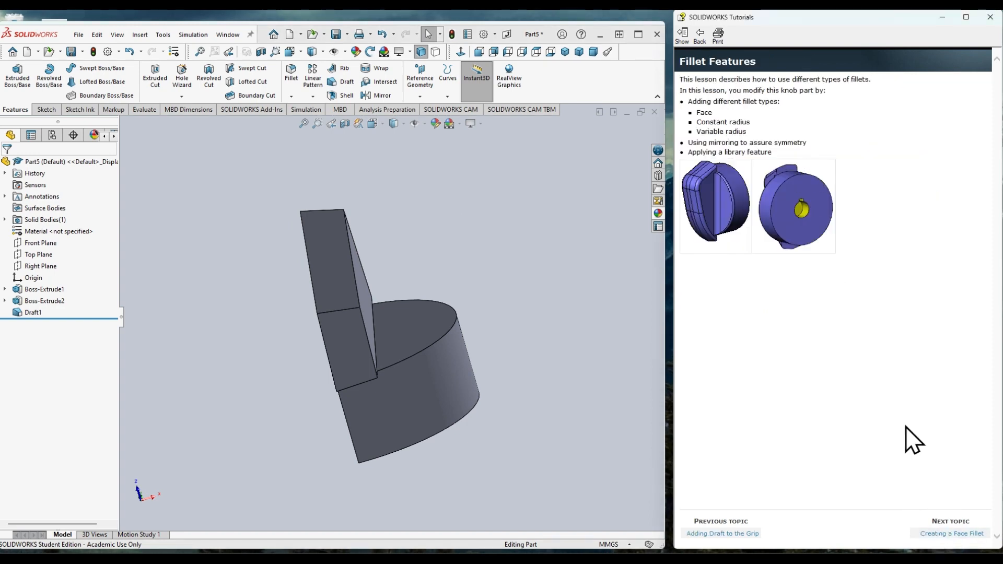
{"action": "left_click", "coordinate": [950, 534]}
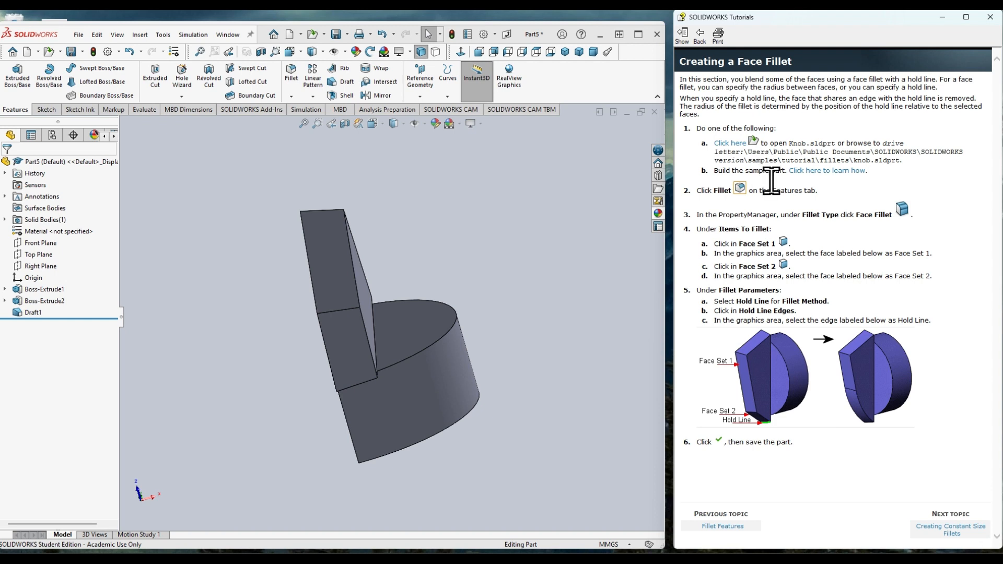
Step: Start a Face Fillet with the grip's long outer face as Face Set 1 and the adjoining lower end face as Face Set 2
{"action": "left_click", "coordinate": [292, 76]}
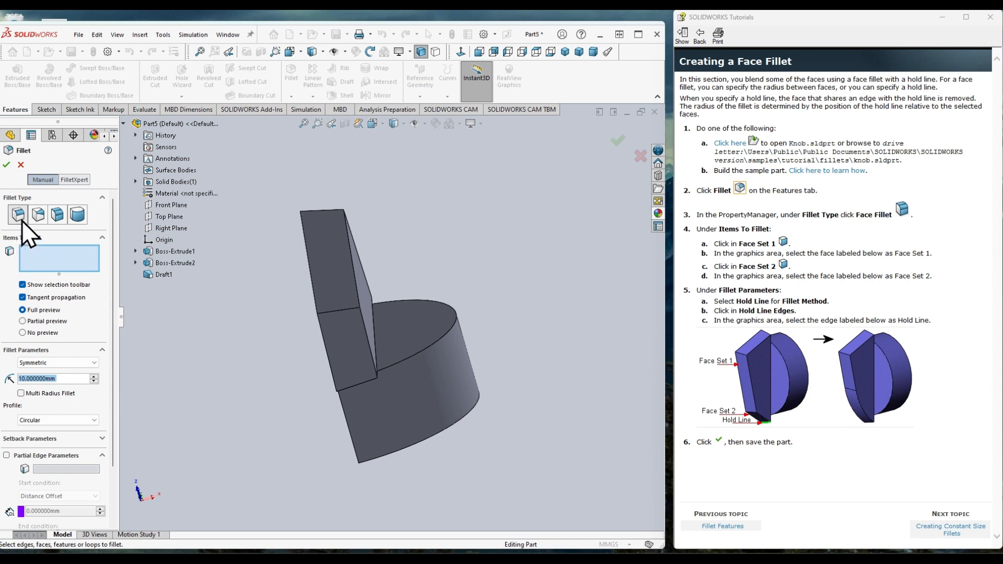
{"action": "left_click", "coordinate": [57, 214]}
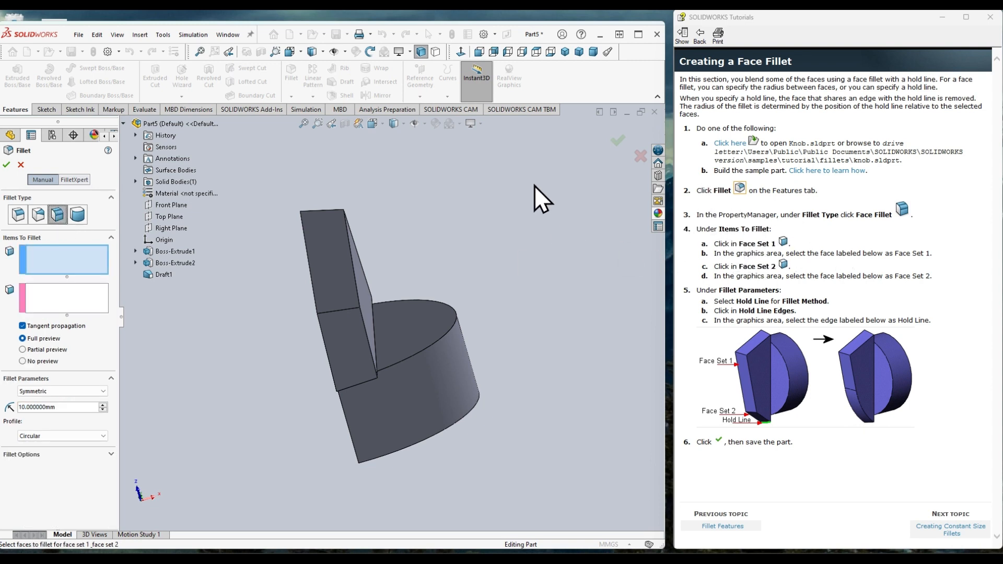
{"action": "middle_click_drag", "start_coordinate": [539, 196], "coordinate": [522, 262]}
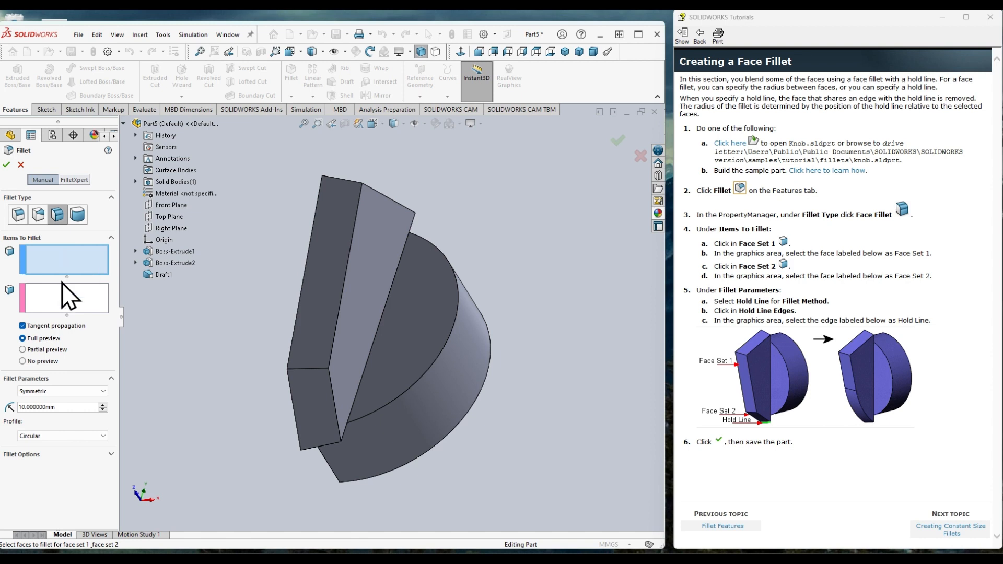
{"action": "middle_click_drag", "start_coordinate": [265, 219], "coordinate": [287, 295]}
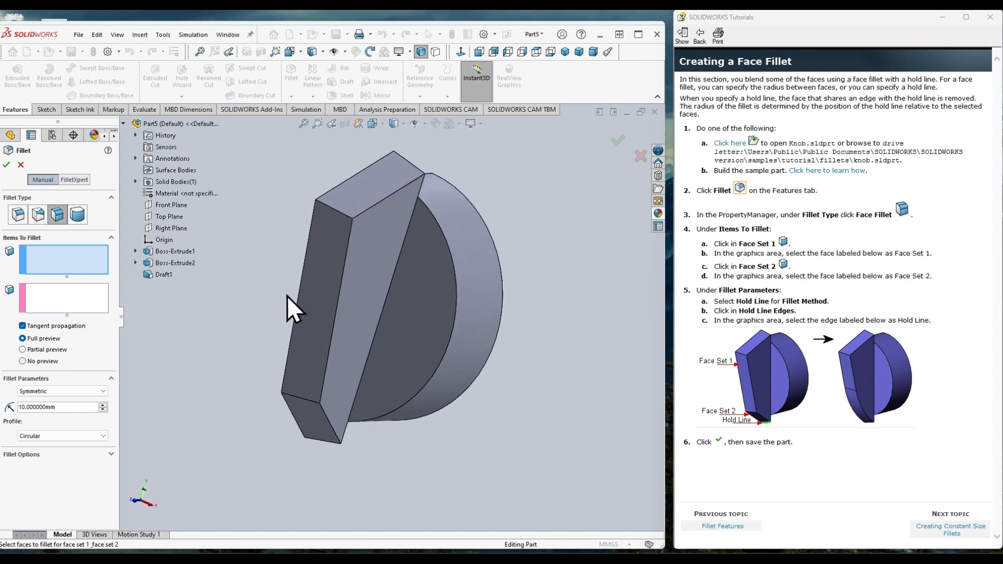
{"action": "left_click", "coordinate": [334, 259]}
{"action": "left_click", "coordinate": [105, 303]}
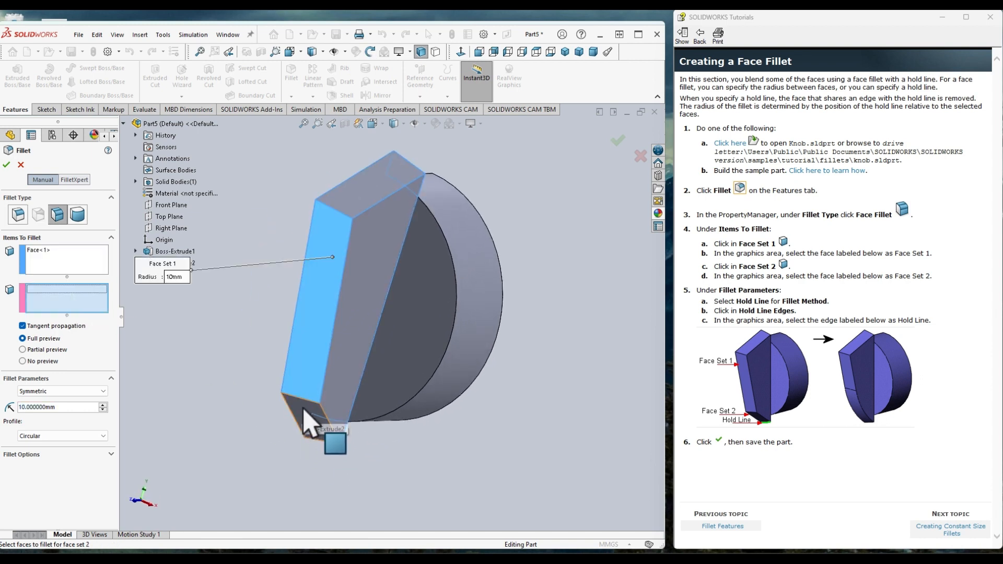
{"action": "mouse_move", "coordinate": [304, 412]}
{"action": "middle_mouse_down"}
{"action": "mouse_move", "coordinate": [230, 351]}
{"action": "mouse_move", "coordinate": [291, 403]}
{"action": "middle_mouse_up"}
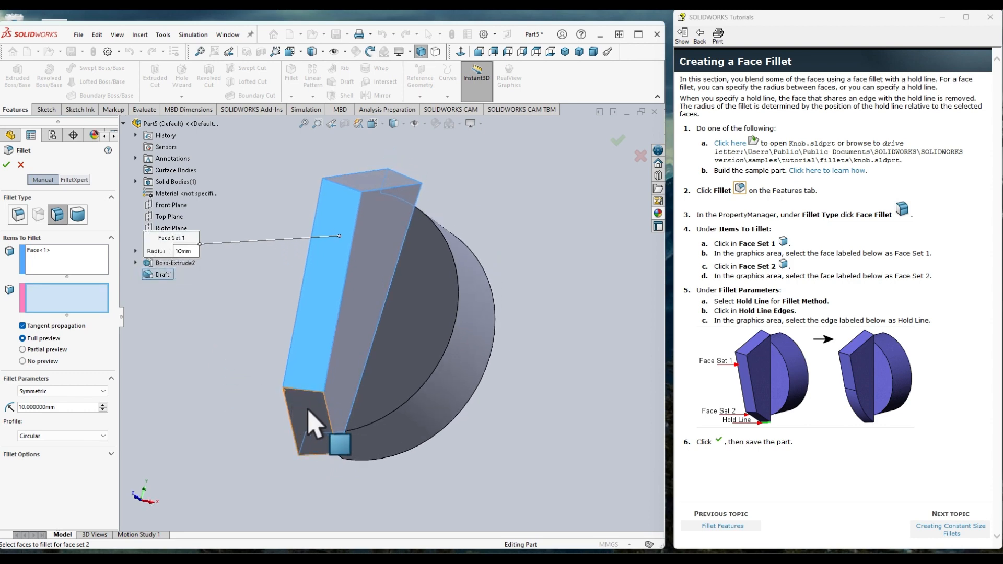
{"action": "left_click", "coordinate": [307, 410]}
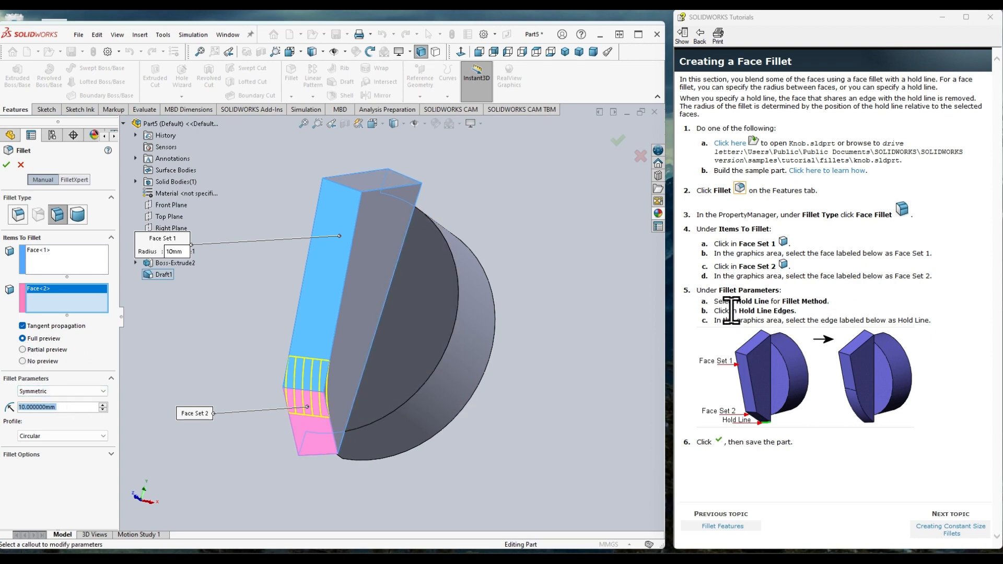
Step: Set the fillet method to Hold Line using the lower end face's far edge, and review both face sets
{"action": "left_click", "coordinate": [52, 391]}
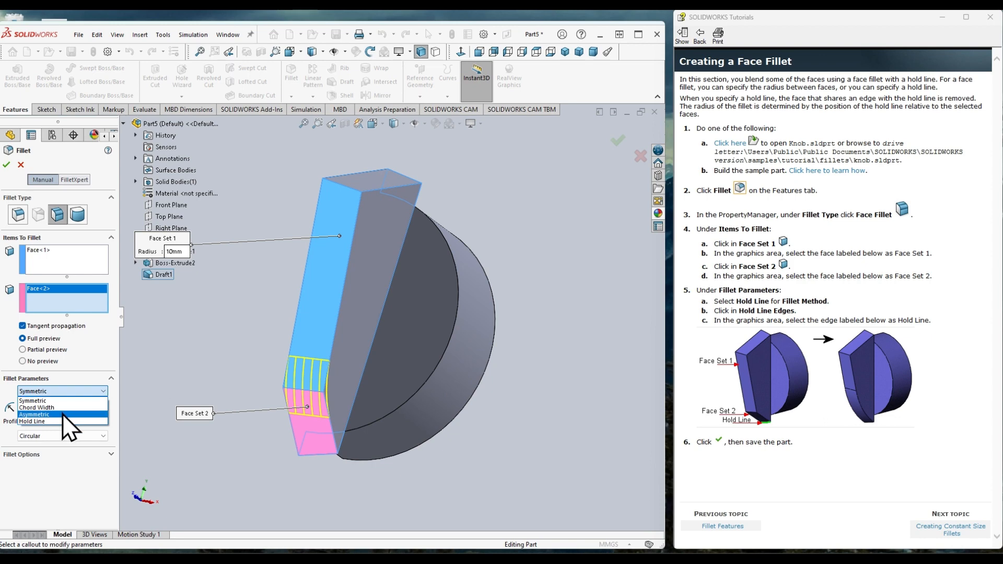
{"action": "left_click", "coordinate": [61, 421]}
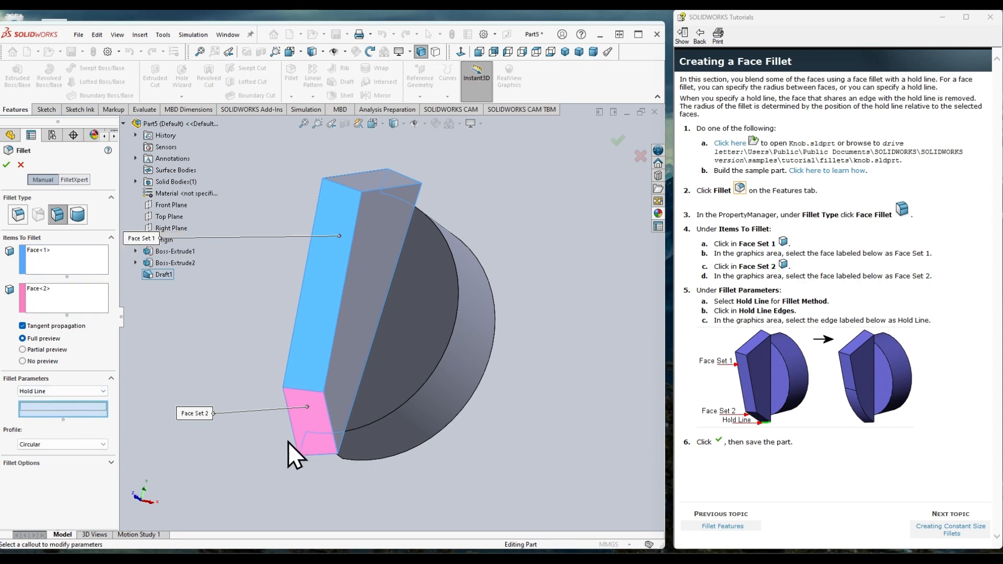
{"action": "left_click", "coordinate": [323, 454]}
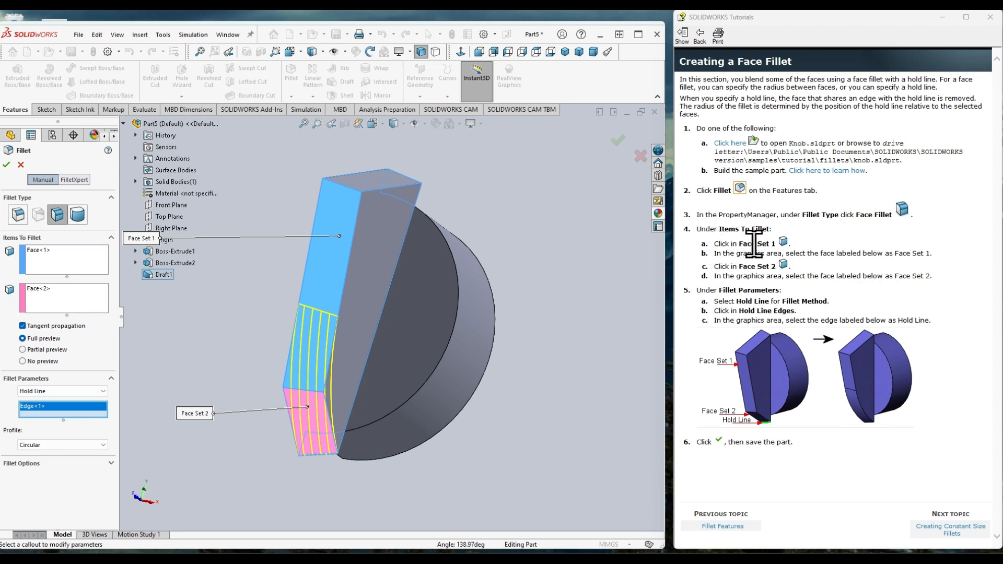
{"action": "left_click", "coordinate": [81, 265]}
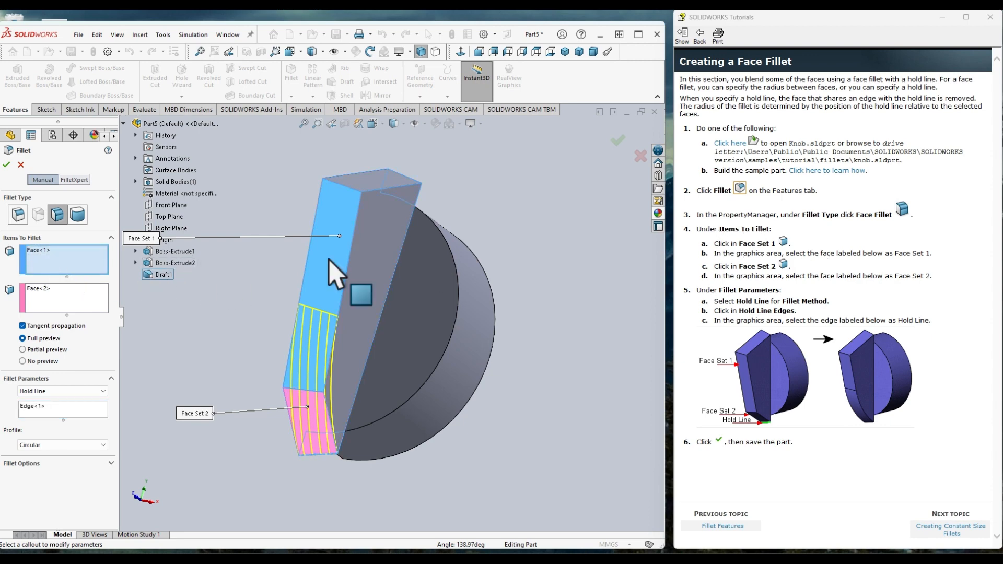
{"action": "left_click", "coordinate": [65, 309]}
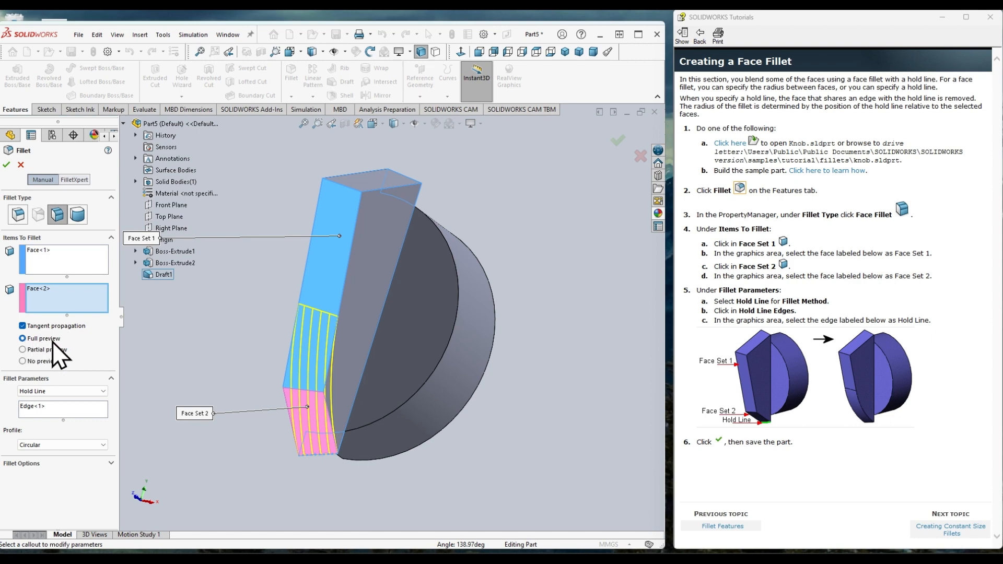
{"action": "middle_click_drag", "start_coordinate": [329, 410], "coordinate": [188, 360]}
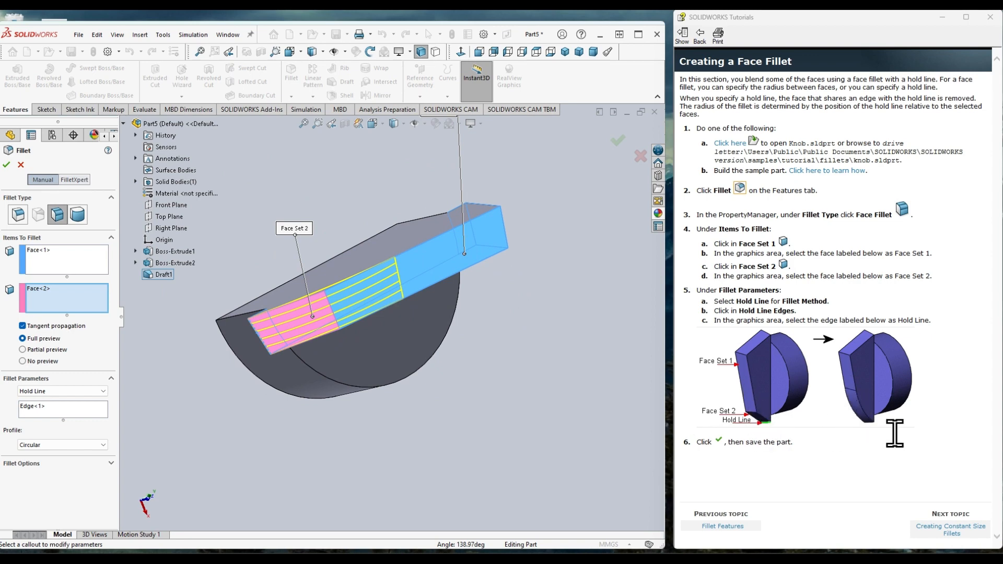
{"action": "middle_click_drag", "start_coordinate": [599, 329], "coordinate": [483, 230]}
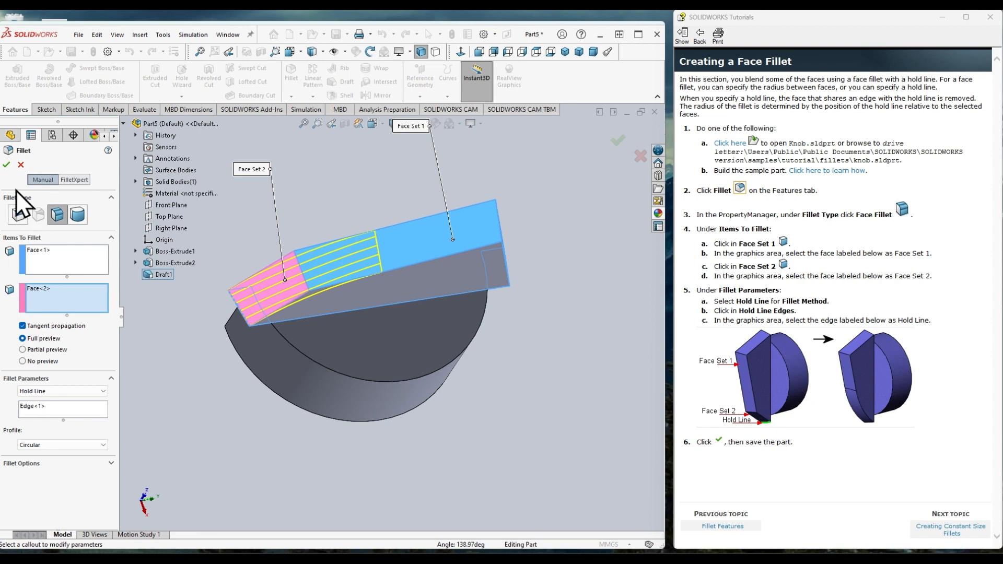
Step: Create the hold-line face fillet and continue to the tutorial topic Creating Constant Size Fillets
{"action": "left_click", "coordinate": [6, 165]}
{"action": "middle_click_drag", "start_coordinate": [459, 301], "coordinate": [540, 347]}
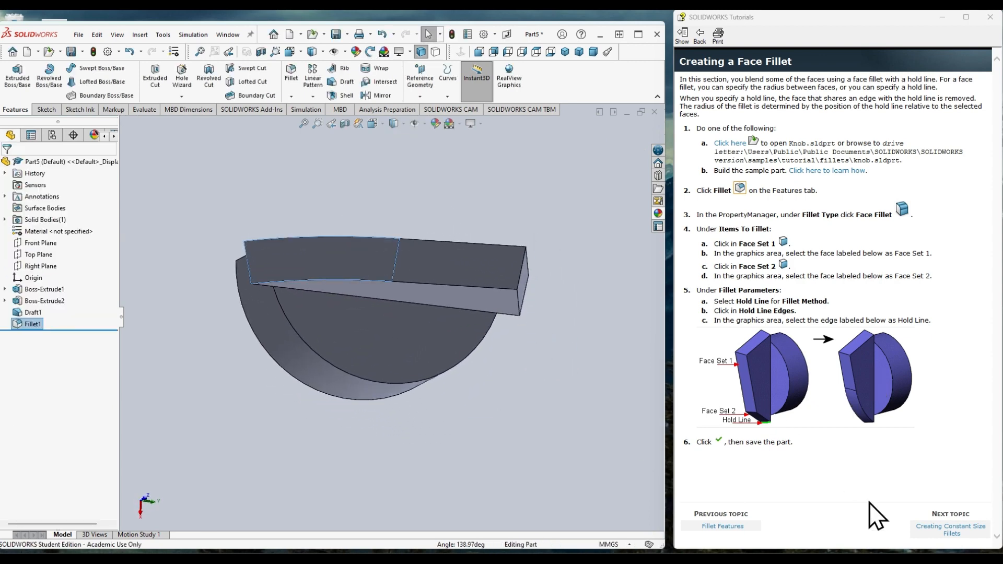
{"action": "left_click", "coordinate": [950, 528]}
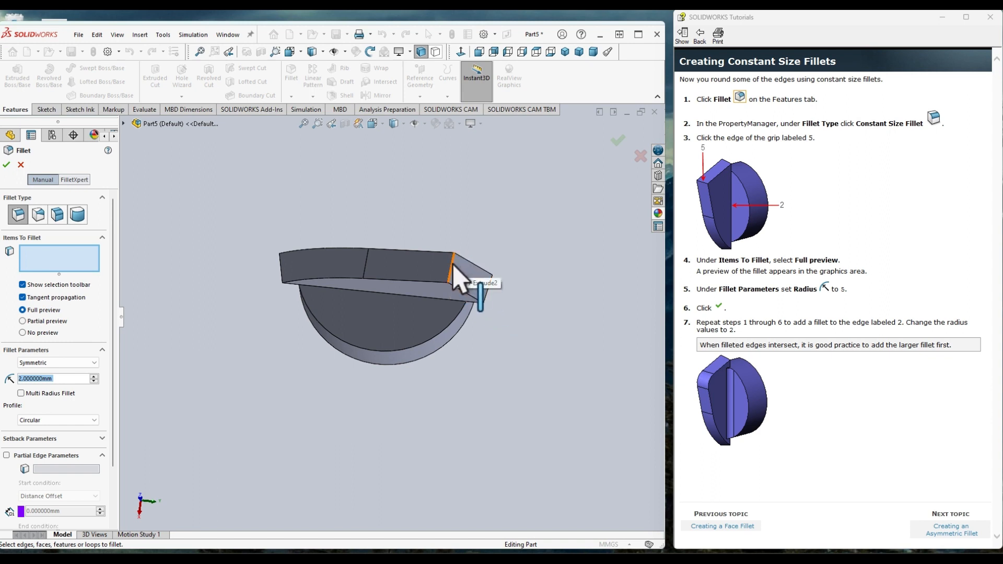
{"action": "left_click", "coordinate": [454, 268]}
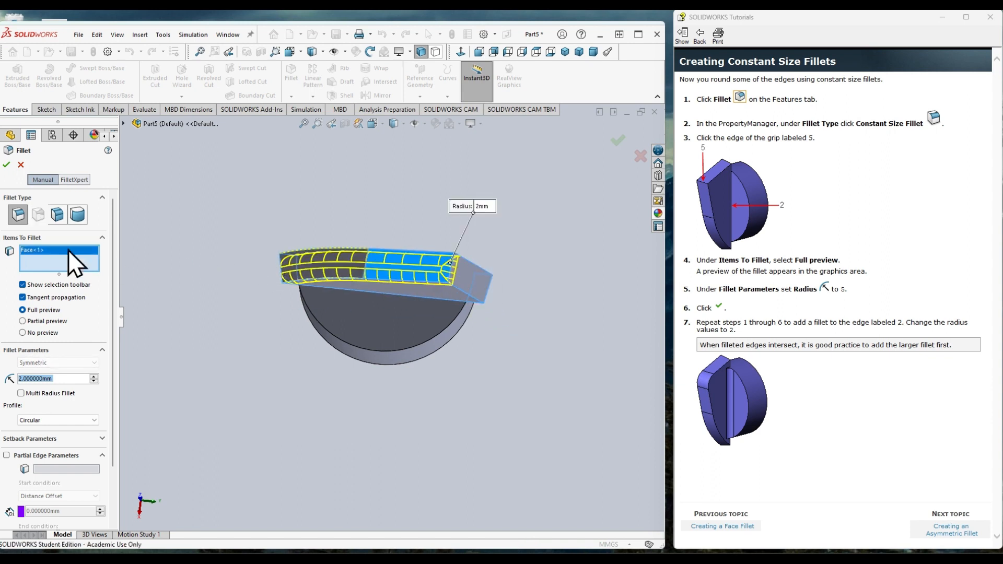
{"action": "right_click", "coordinate": [39, 253]}
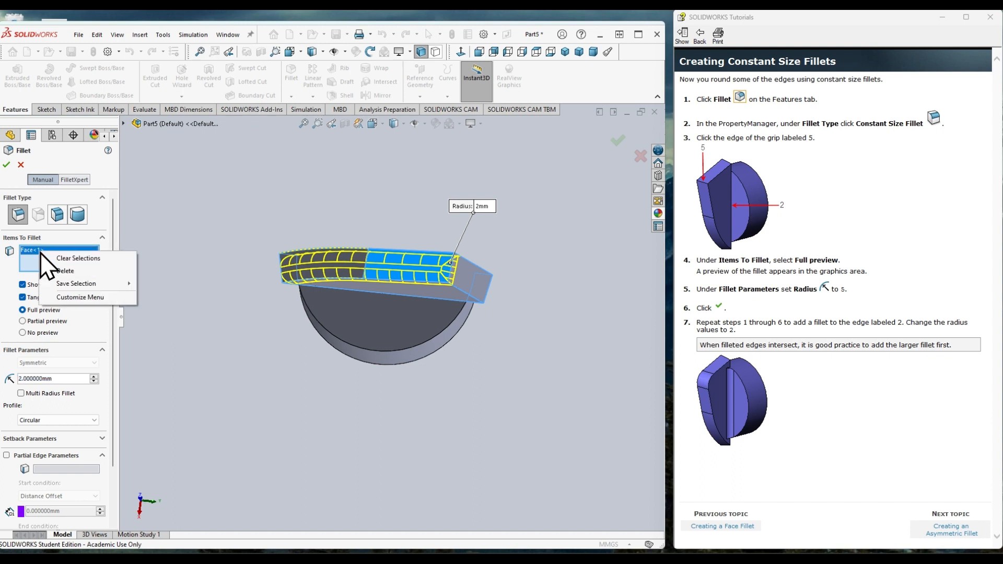
{"action": "left_click", "coordinate": [75, 269]}
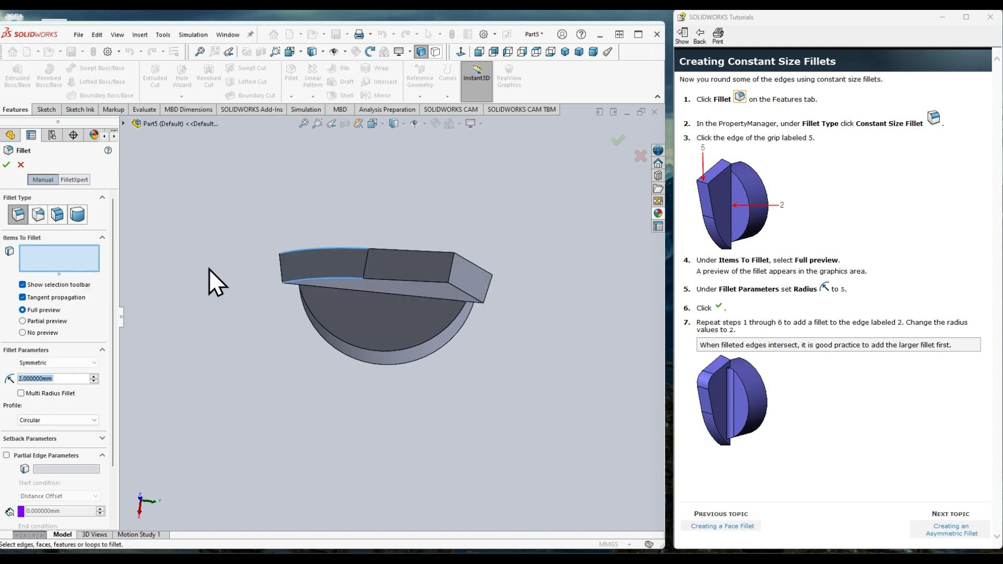
Step: Add a 5 mm constant size fillet to the grip's outer corner edge, between the long outer face and the angled end
{"action": "left_click", "coordinate": [451, 271]}
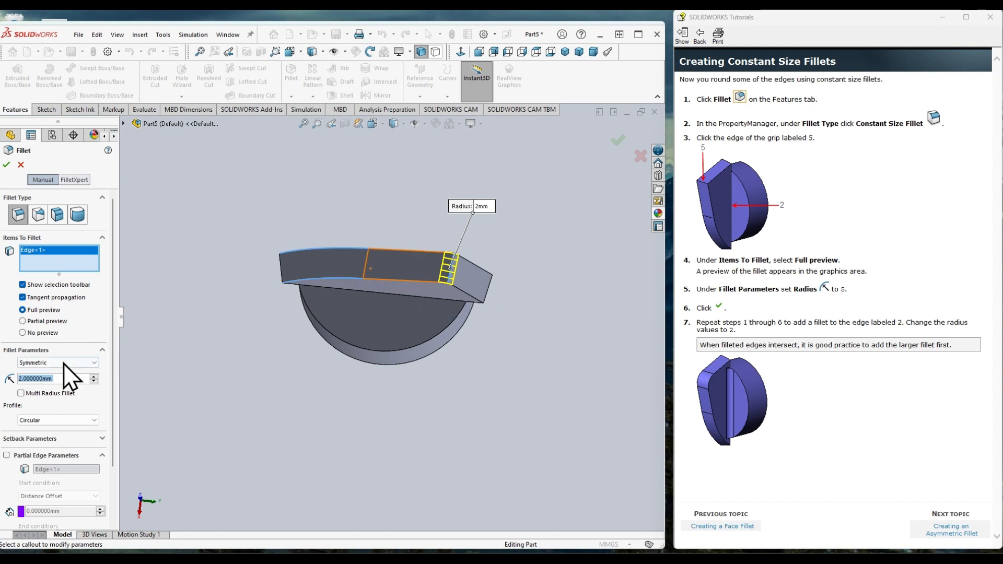
{"action": "left_click", "coordinate": [61, 378]}
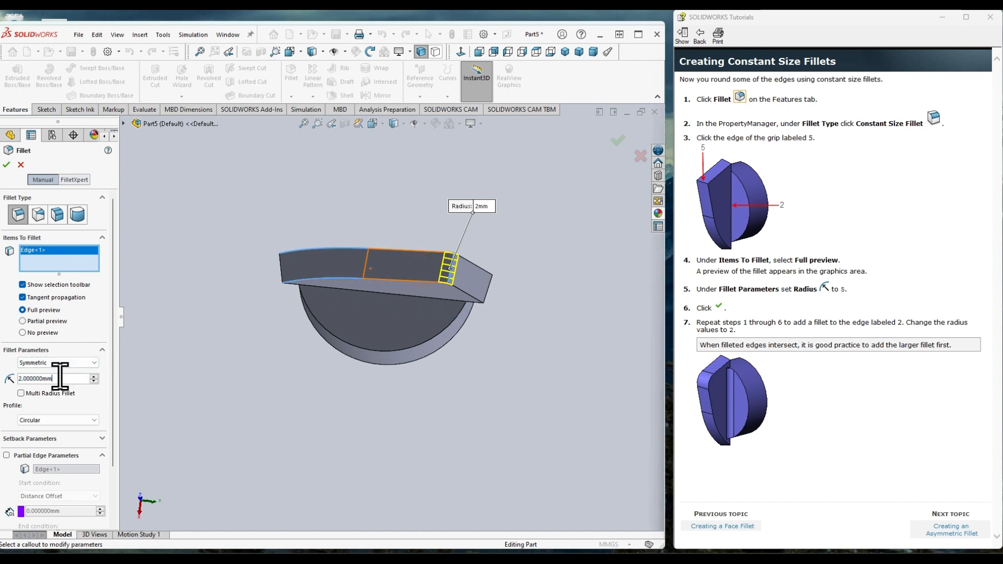
{"action": "double_click", "coordinate": [61, 378]}
{"action": "type", "text": "5."}
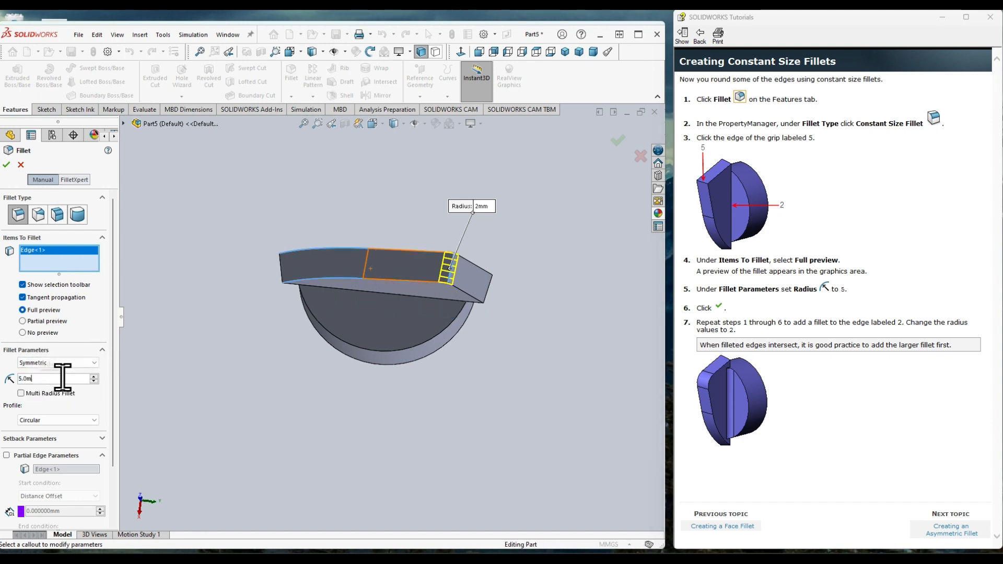
{"action": "key", "text": "Return"}
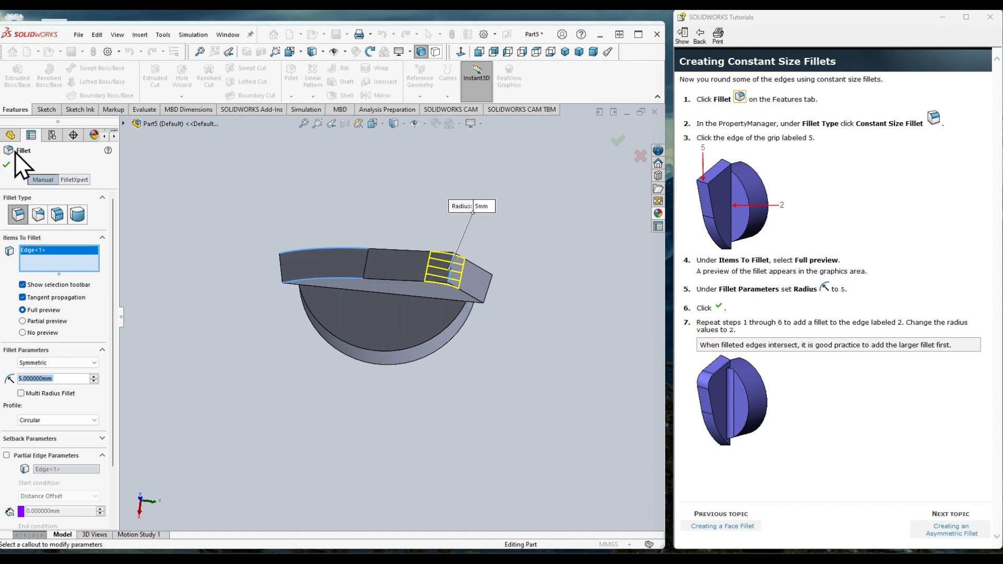
{"action": "left_click", "coordinate": [7, 165]}
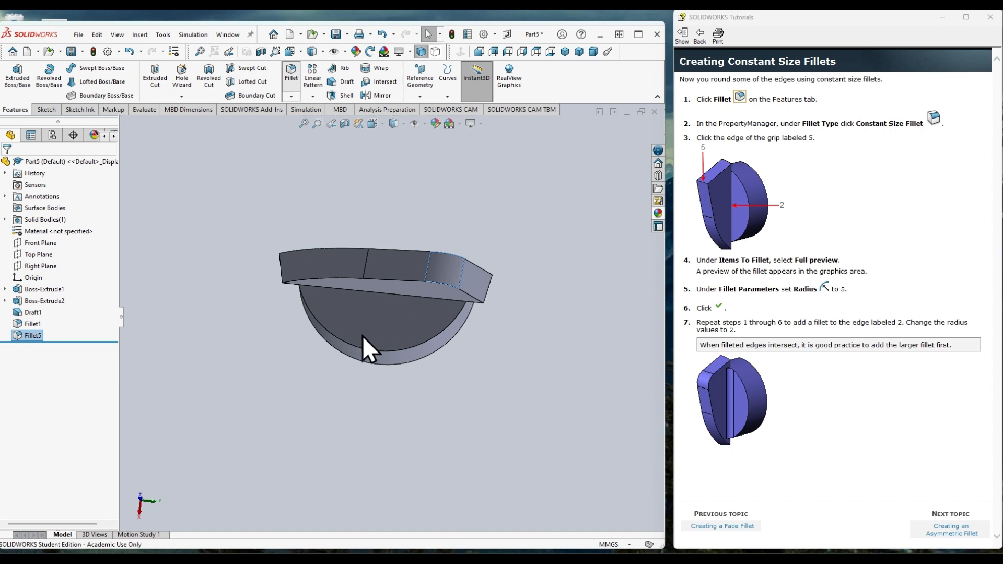
Step: Fillet the straight edge where the grip meets the half-round base at 2 mm, and continue to the tutorial topic Creating an Asymmetric Fillet
{"action": "key", "text": "Return"}
{"action": "left_click", "coordinate": [367, 299]}
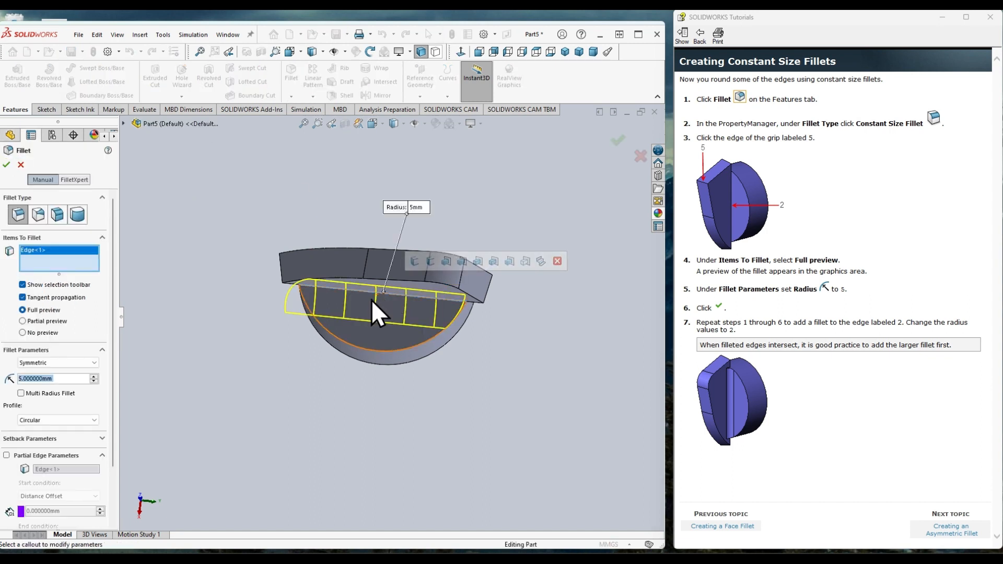
{"action": "left_click", "coordinate": [56, 377]}
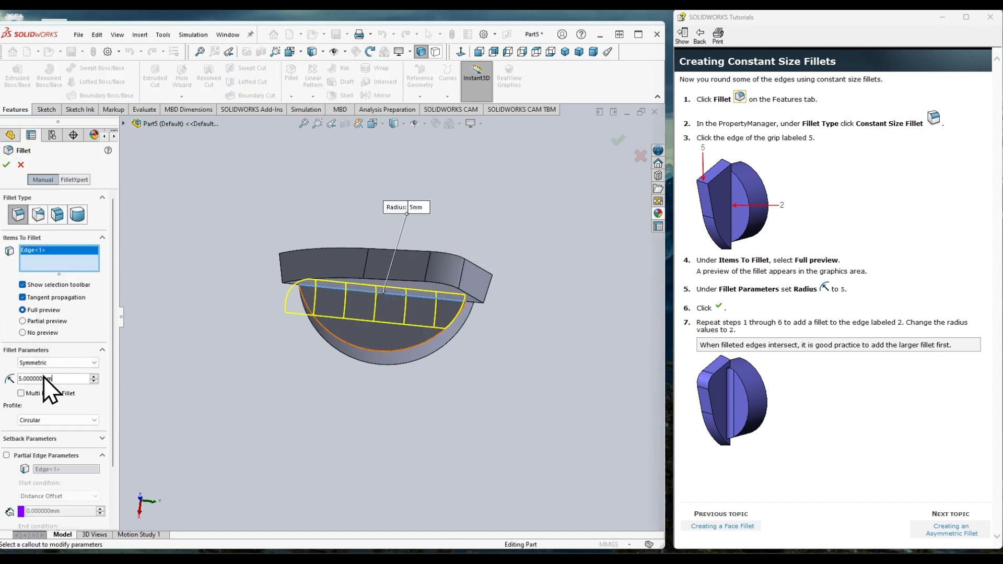
{"action": "double_click", "coordinate": [66, 377]}
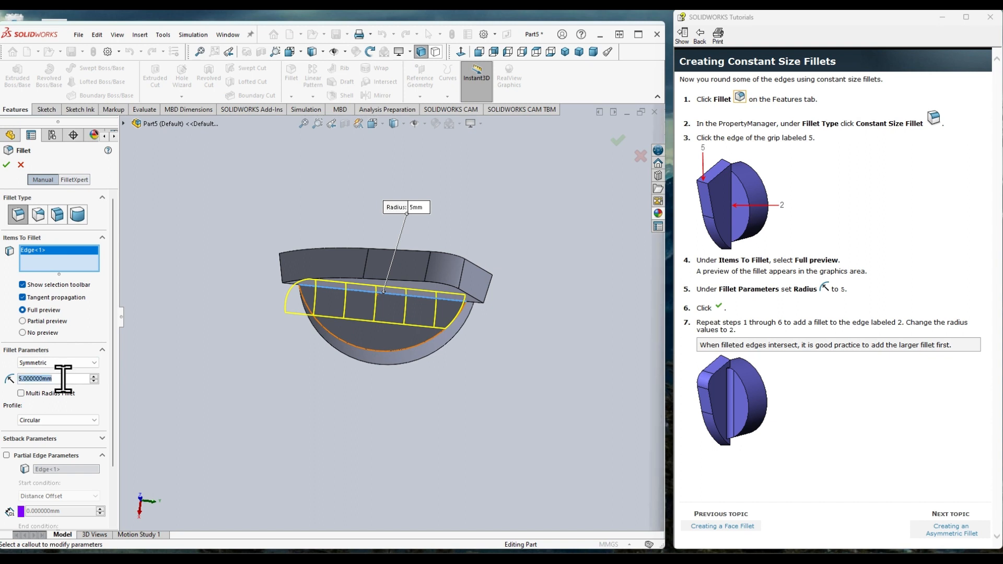
{"action": "type", "text": "2"}
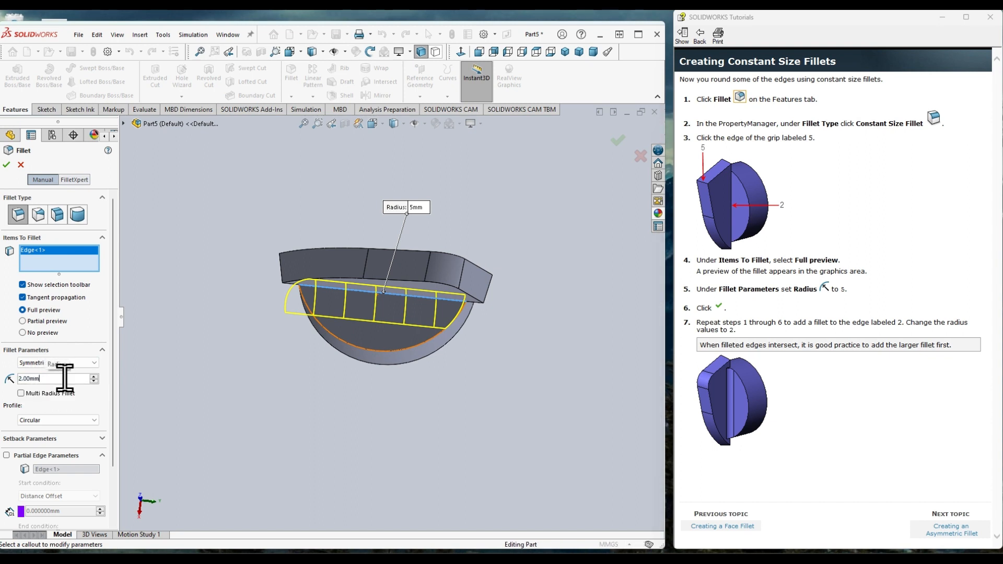
{"action": "key", "text": "Return"}
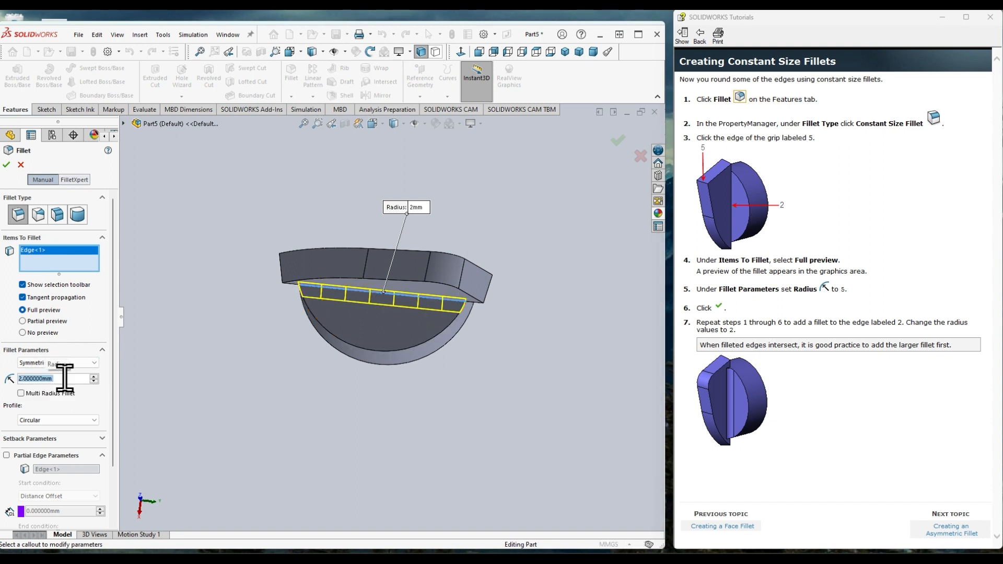
{"action": "left_click", "coordinate": [6, 165]}
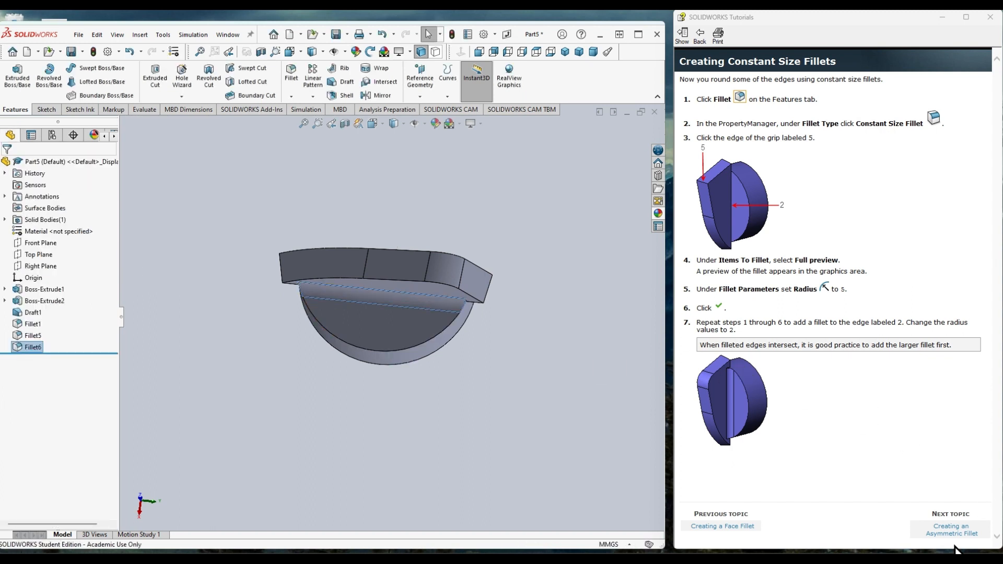
{"action": "middle_click_drag", "start_coordinate": [543, 285], "coordinate": [539, 254]}
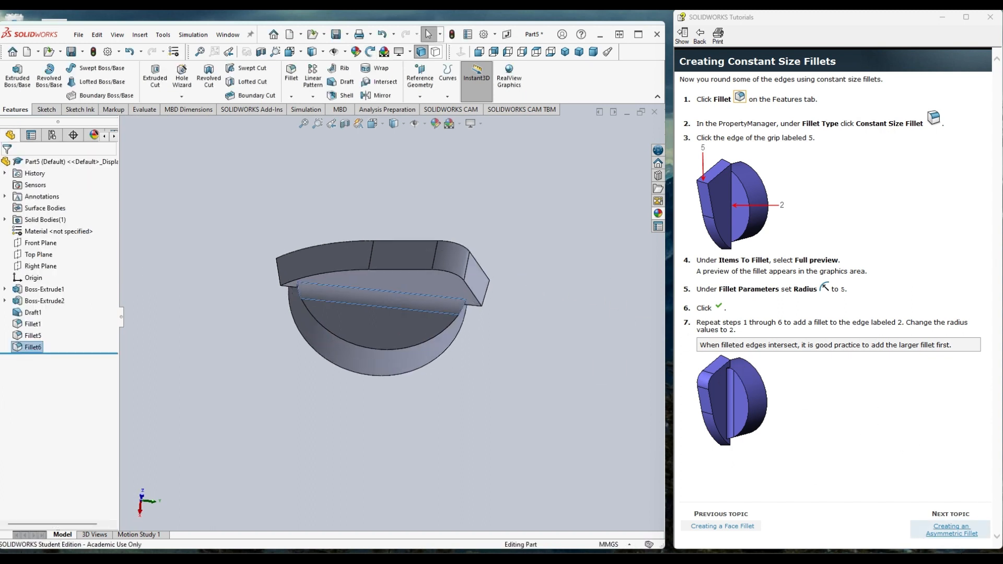
{"action": "left_click", "coordinate": [978, 538]}
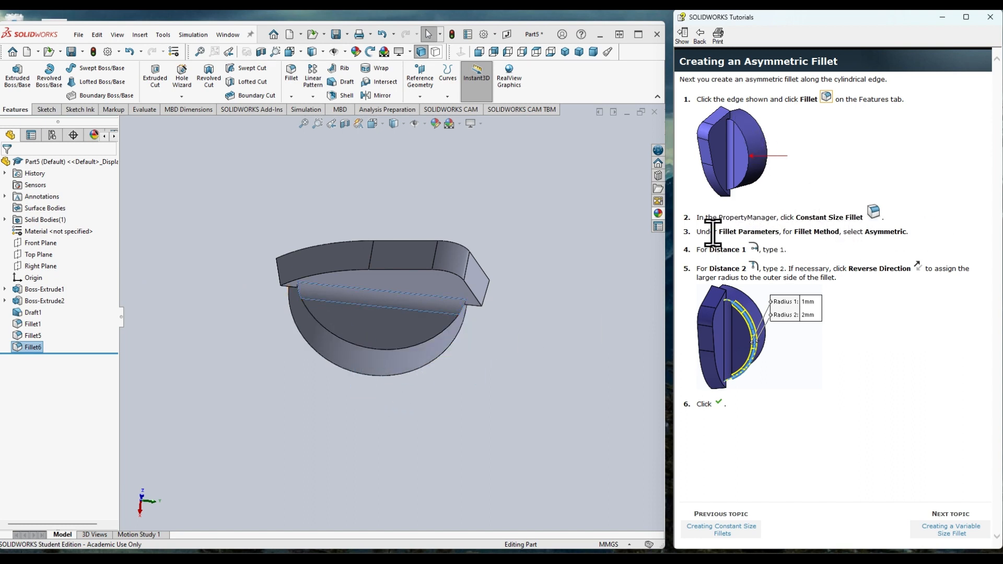
Step: Start a constant size fillet with the Asymmetric method, Distance 1 of 1 mm and Distance 2 of 2 mm
{"action": "left_click", "coordinate": [293, 77]}
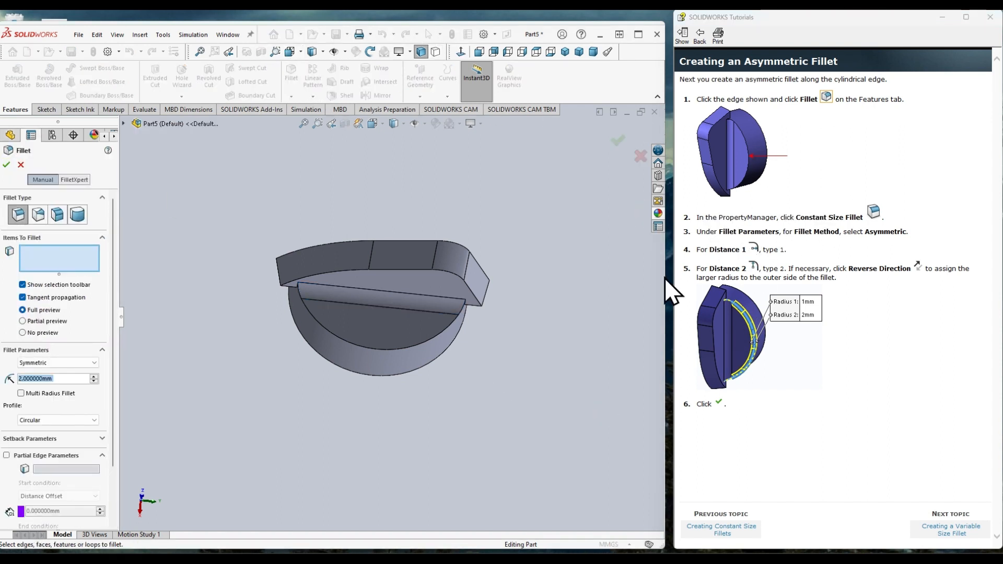
{"action": "left_click", "coordinate": [81, 364]}
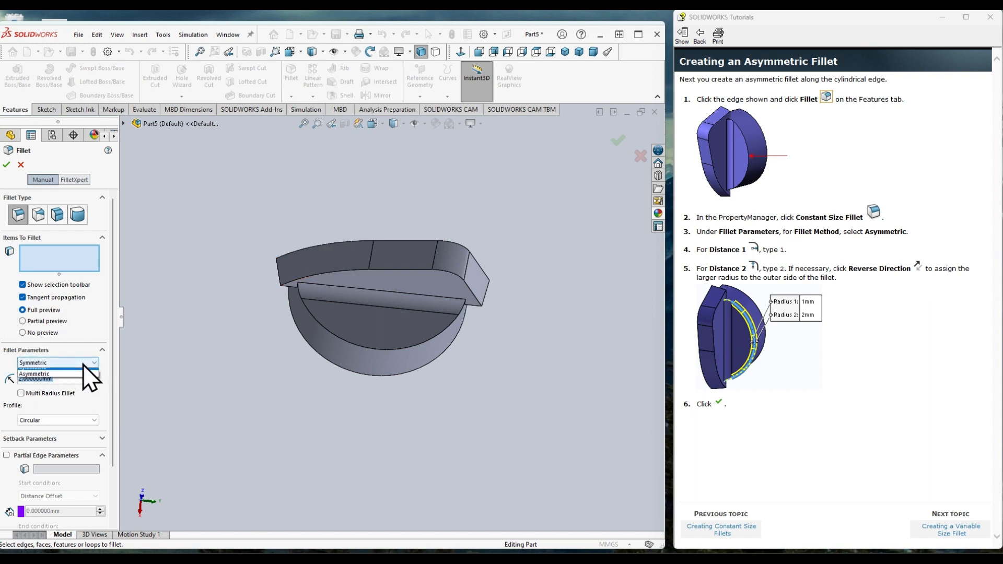
{"action": "left_click", "coordinate": [72, 378]}
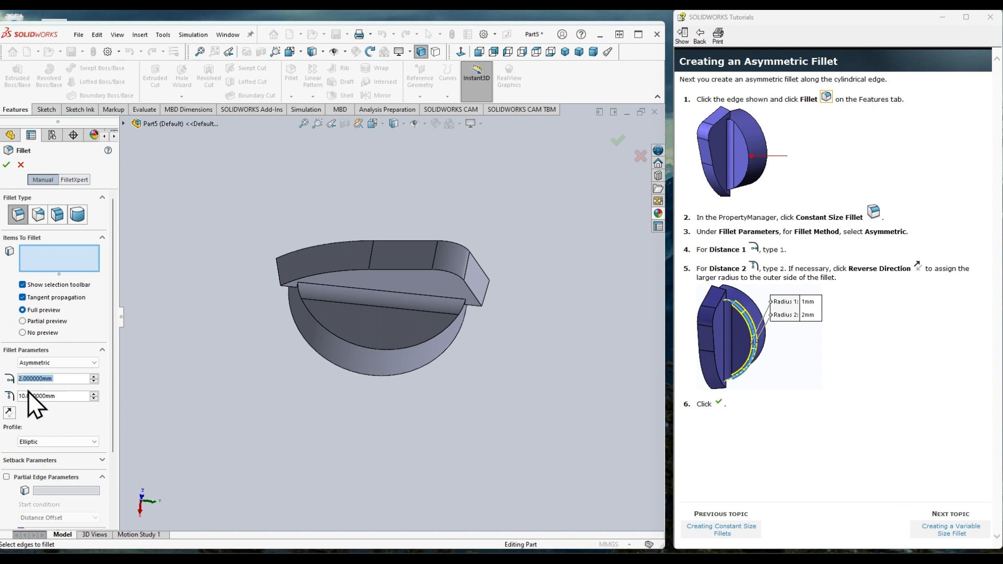
{"action": "type", "text": "1.0"}
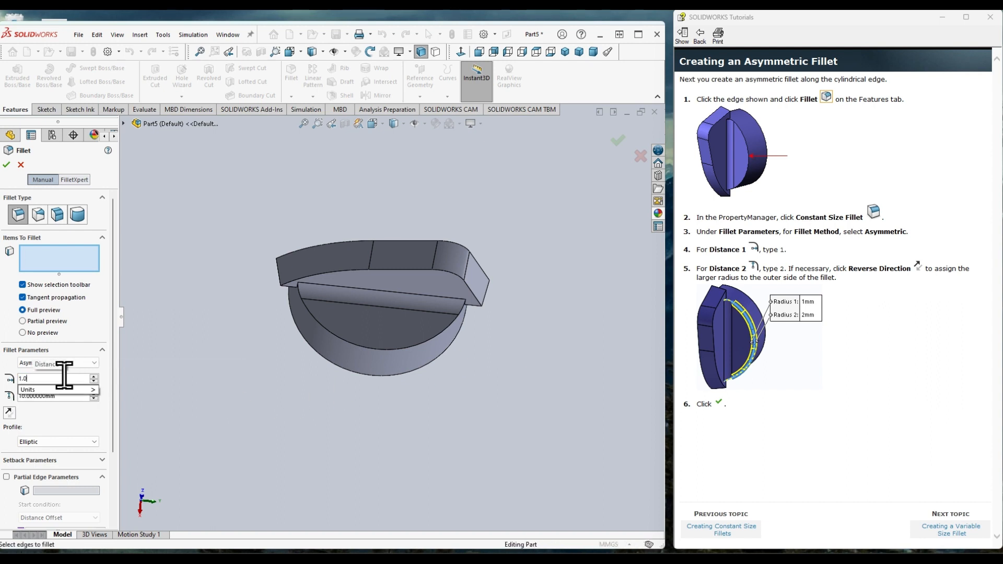
{"action": "type", "text": "mma"}
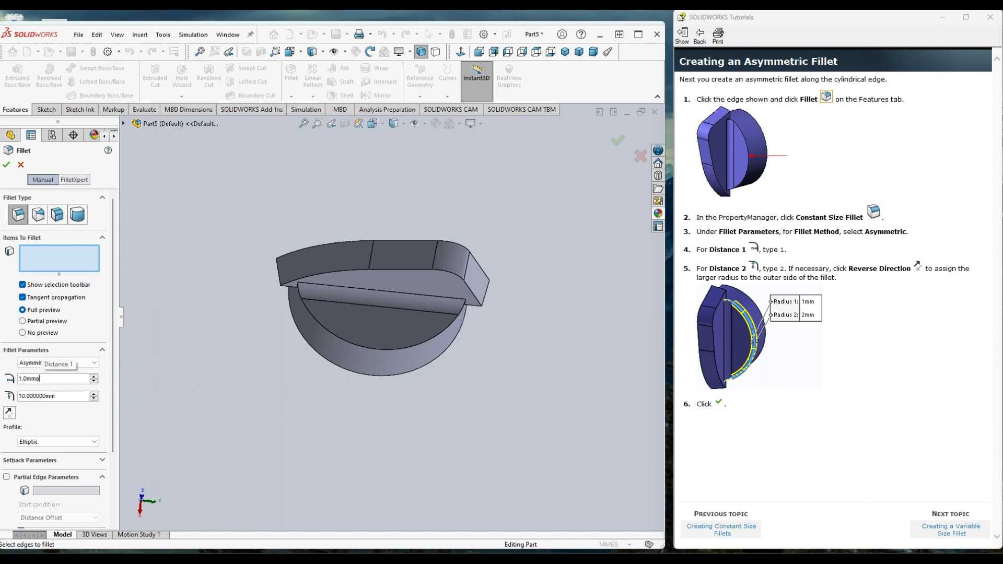
{"action": "key", "text": "Tab"}
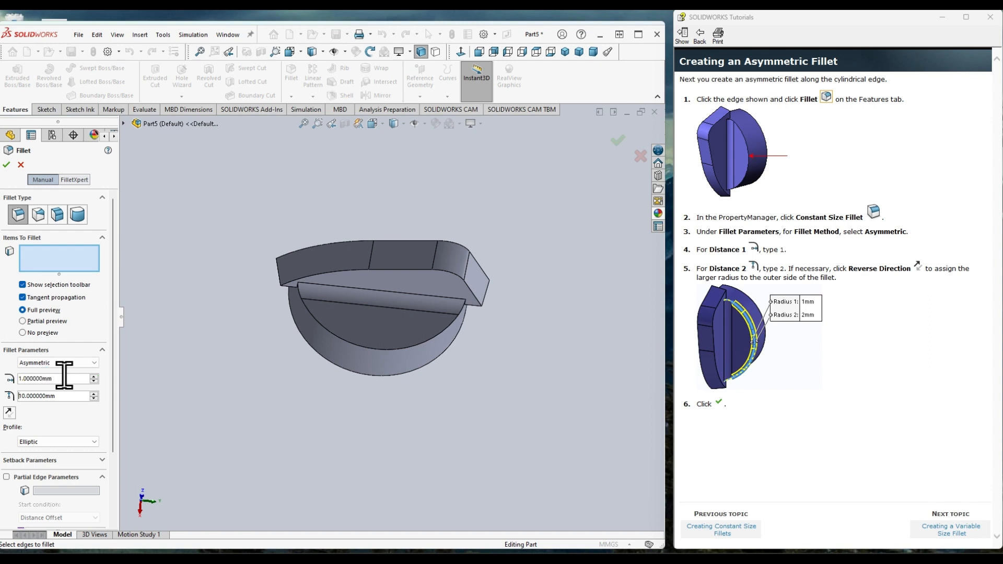
{"action": "key", "text": "Delete"}
{"action": "key", "text": "Delete"}
{"action": "type", "text": "2"}
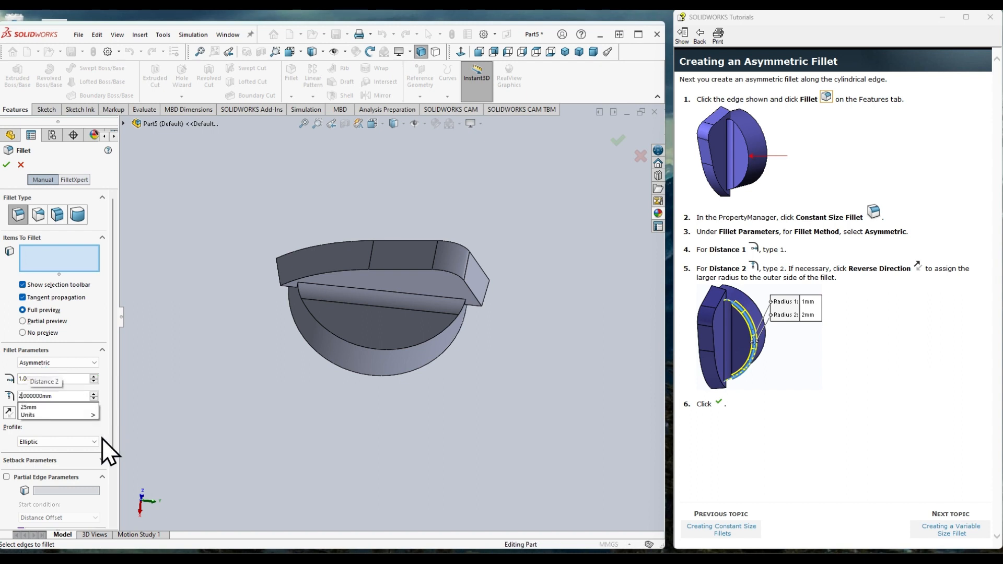
{"action": "left_click", "coordinate": [75, 430]}
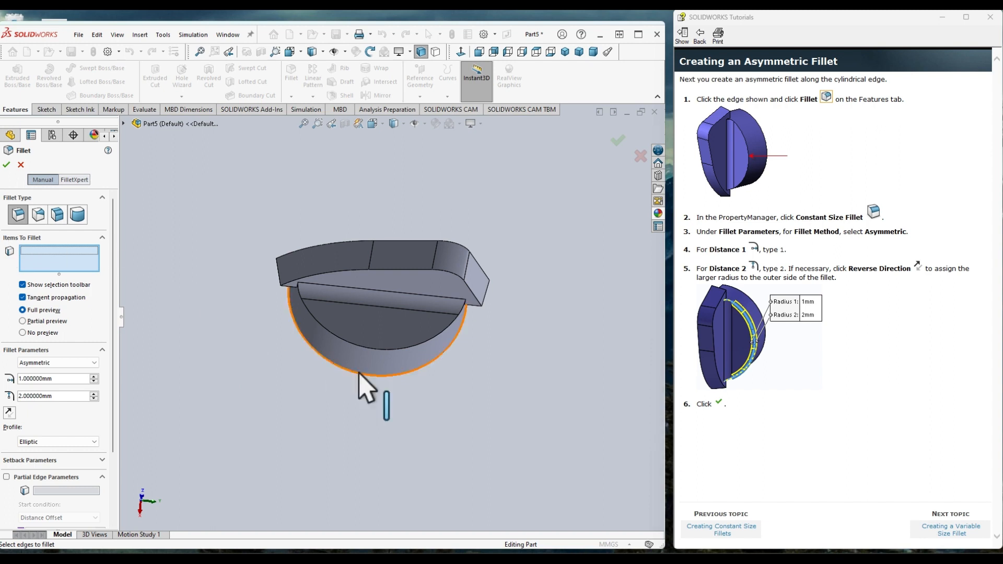
Step: Apply the asymmetric fillet to the base's curved front edge with reversed direction, and continue to the topic Creating a Variable Size Fillet
{"action": "left_click", "coordinate": [358, 346]}
{"action": "middle_click_drag", "start_coordinate": [441, 422], "coordinate": [488, 375]}
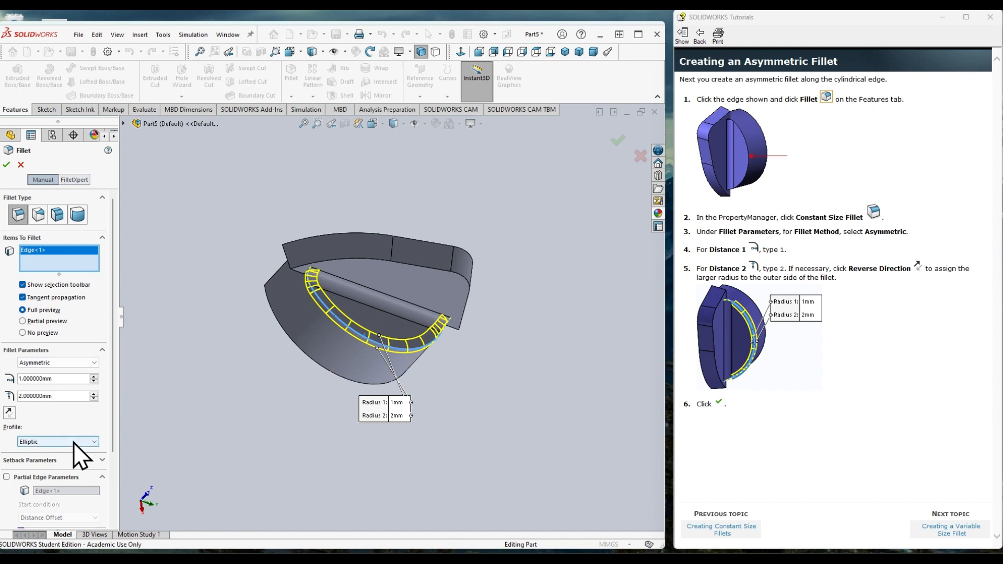
{"action": "left_click_drag", "start_coordinate": [114, 389], "coordinate": [118, 466]}
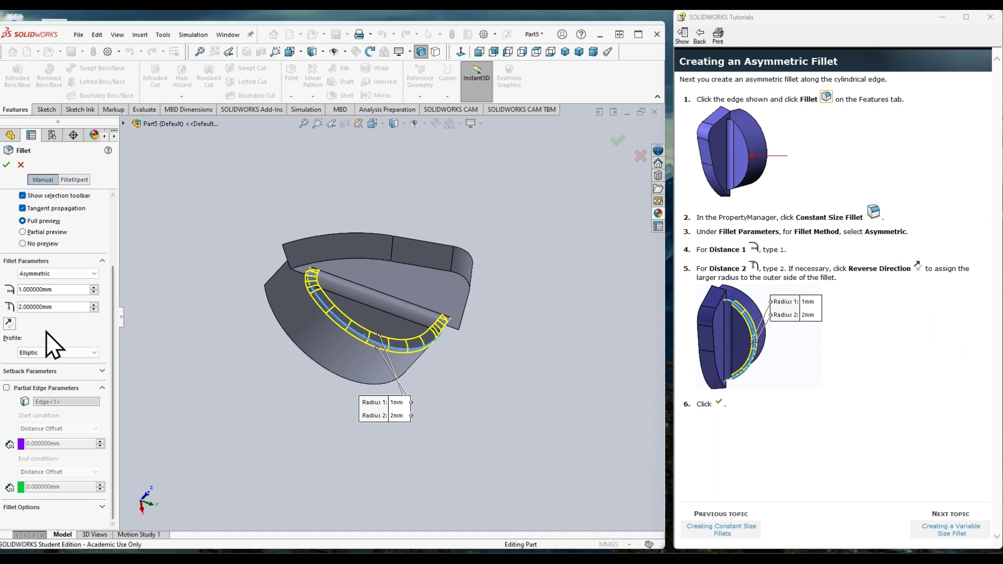
{"action": "left_click", "coordinate": [10, 322]}
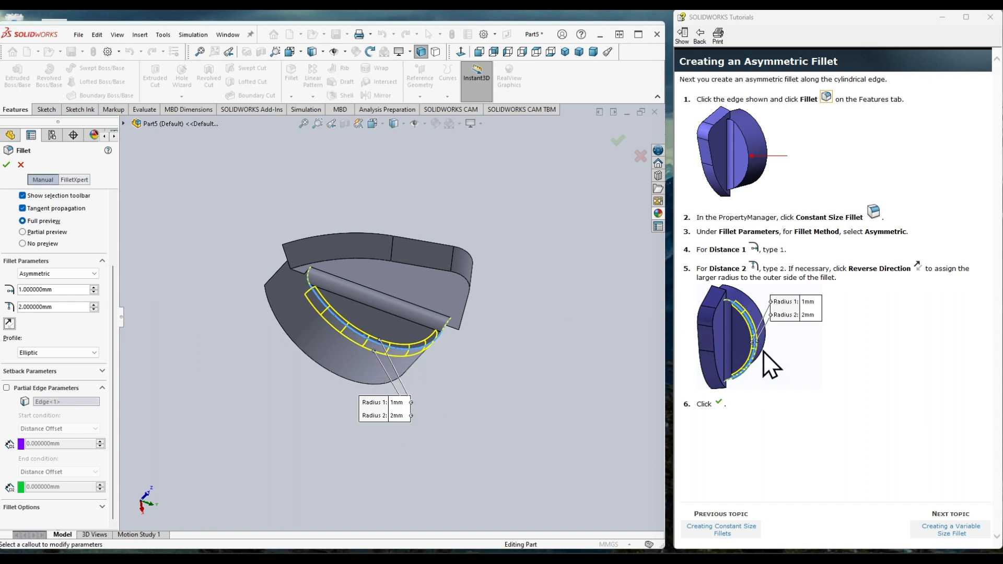
{"action": "left_click", "coordinate": [6, 164]}
{"action": "mouse_move", "coordinate": [561, 297]}
{"action": "middle_mouse_down"}
{"action": "mouse_move", "coordinate": [514, 329]}
{"action": "mouse_move", "coordinate": [548, 262]}
{"action": "mouse_move", "coordinate": [550, 290]}
{"action": "middle_mouse_up"}
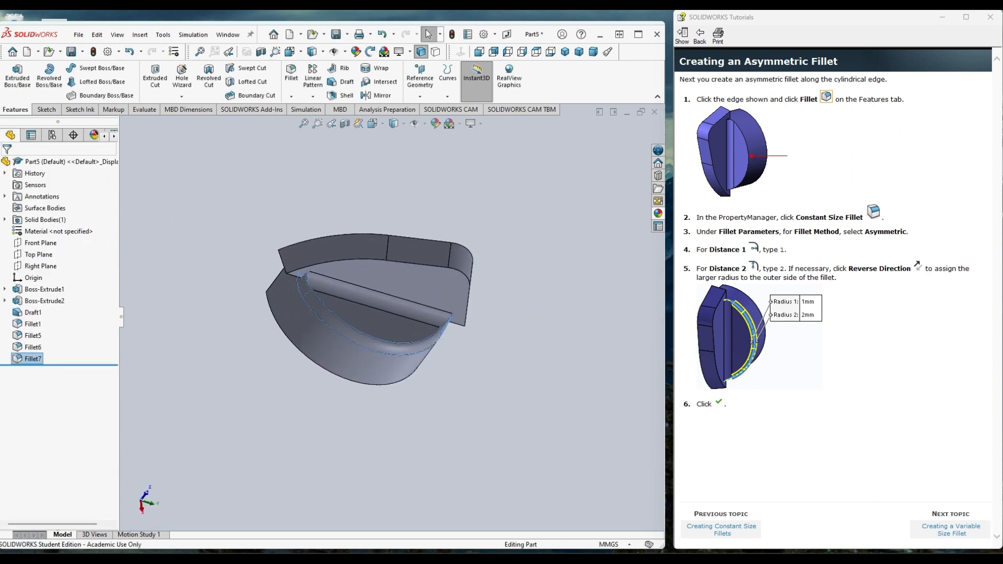
{"action": "left_click", "coordinate": [955, 532]}
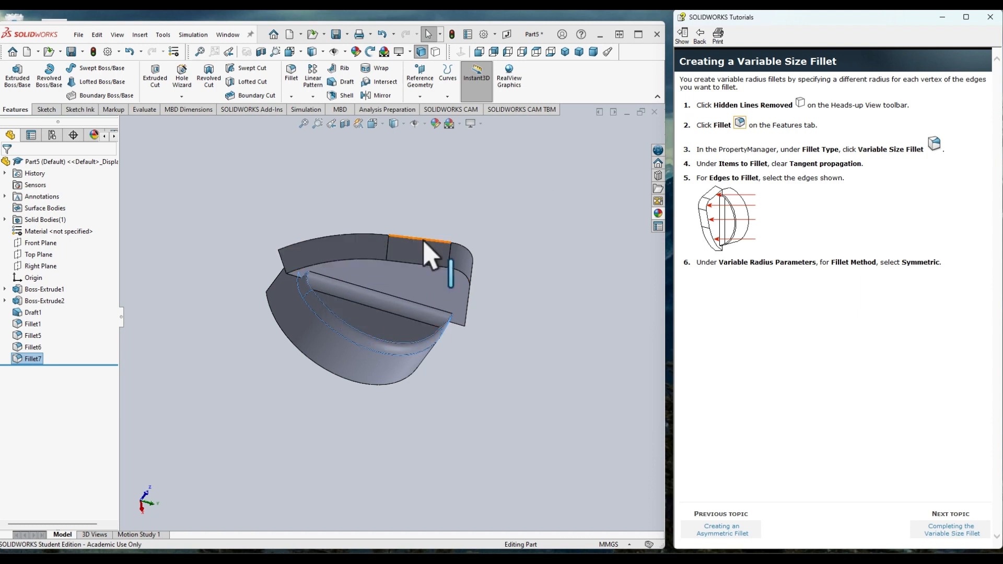
Step: Clear the fillet selection and view the knob in the Shaded and Hidden Lines Removed display styles
{"action": "left_click", "coordinate": [405, 125]}
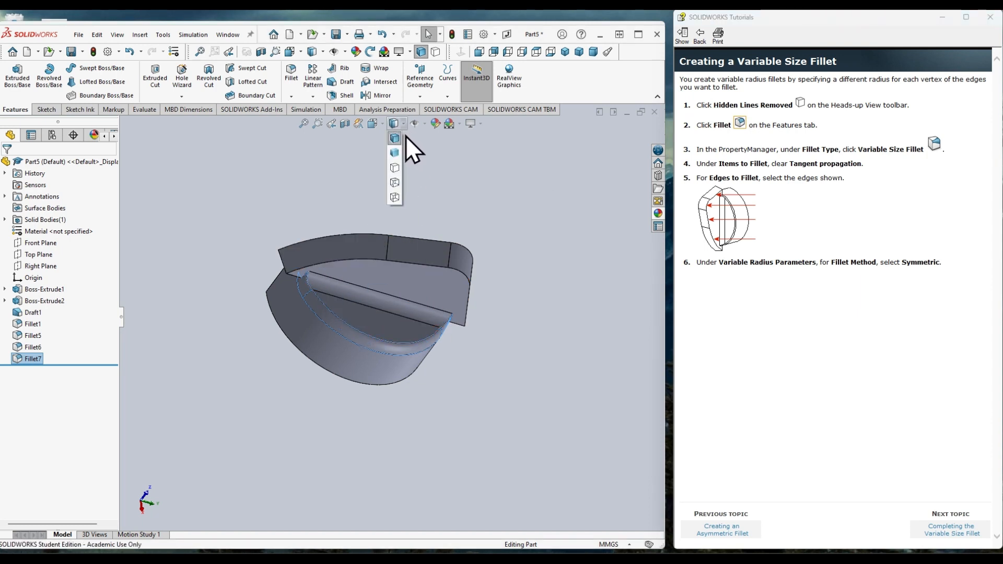
{"action": "middle_click_drag", "start_coordinate": [344, 236], "coordinate": [295, 209]}
{"action": "scroll", "coordinate": [484, 335], "scroll_direction": "down", "scroll_amount": 3}
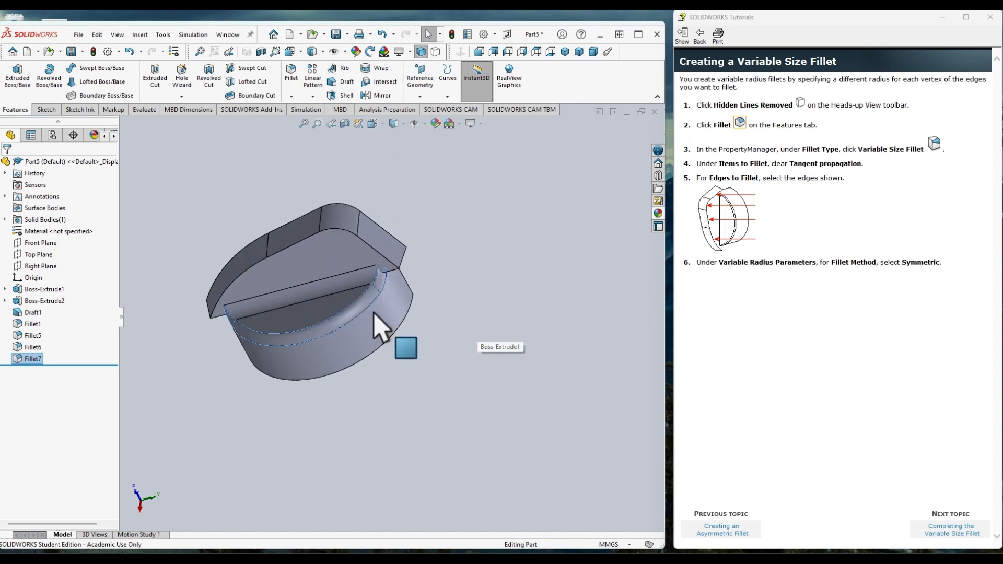
{"action": "middle_click_drag", "start_coordinate": [217, 308], "coordinate": [488, 233]}
{"action": "left_click", "coordinate": [491, 237]}
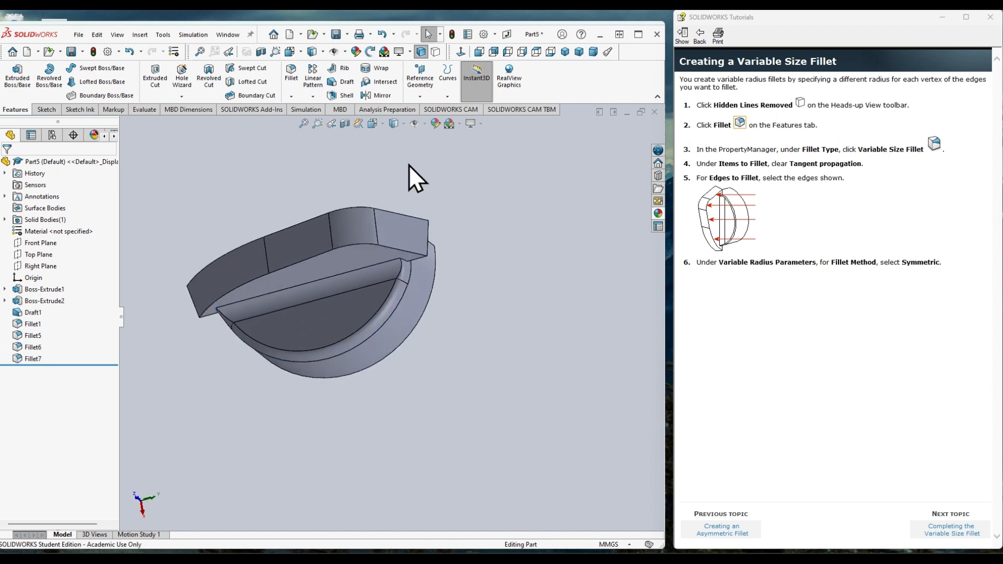
{"action": "left_click", "coordinate": [405, 122]}
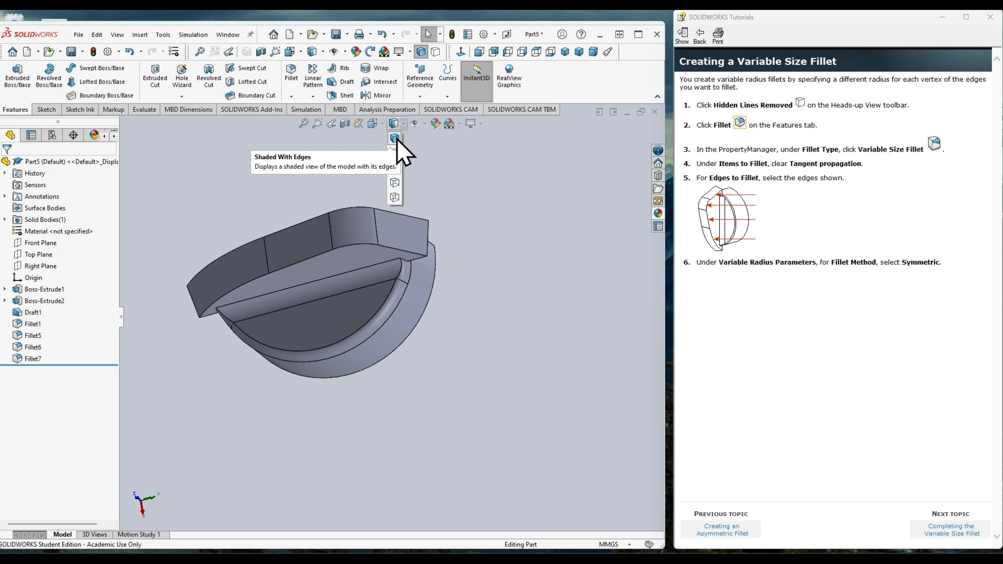
{"action": "left_click", "coordinate": [394, 154]}
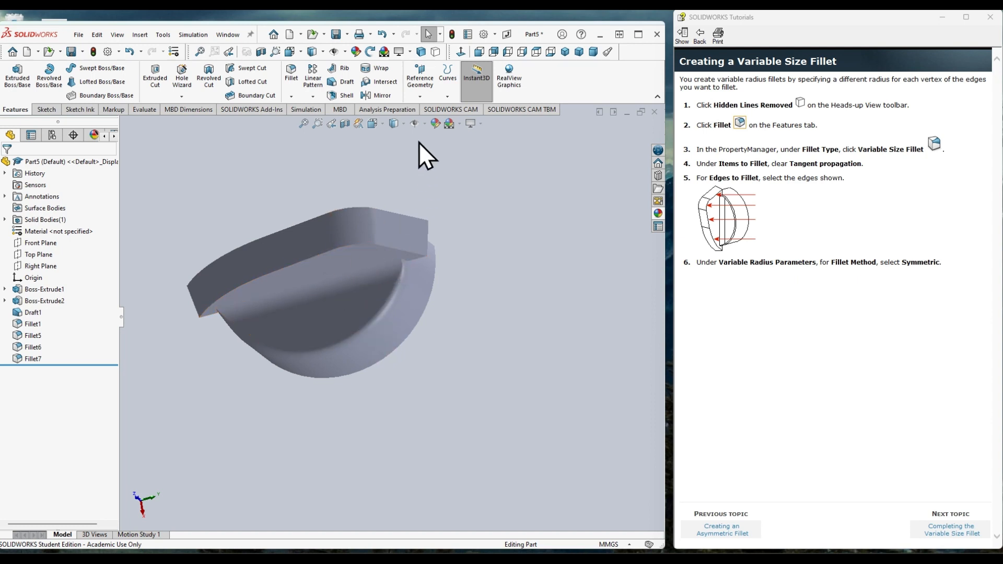
{"action": "left_click", "coordinate": [394, 123]}
{"action": "left_click", "coordinate": [396, 168]}
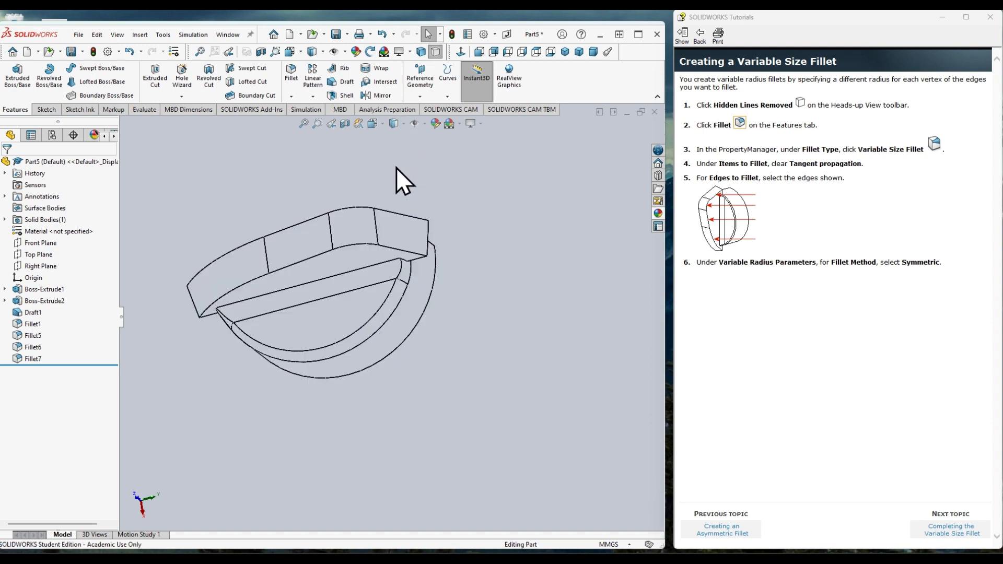
Step: Preview the knob in the Hidden Lines Visible and Wireframe display styles
{"action": "left_click", "coordinate": [398, 124]}
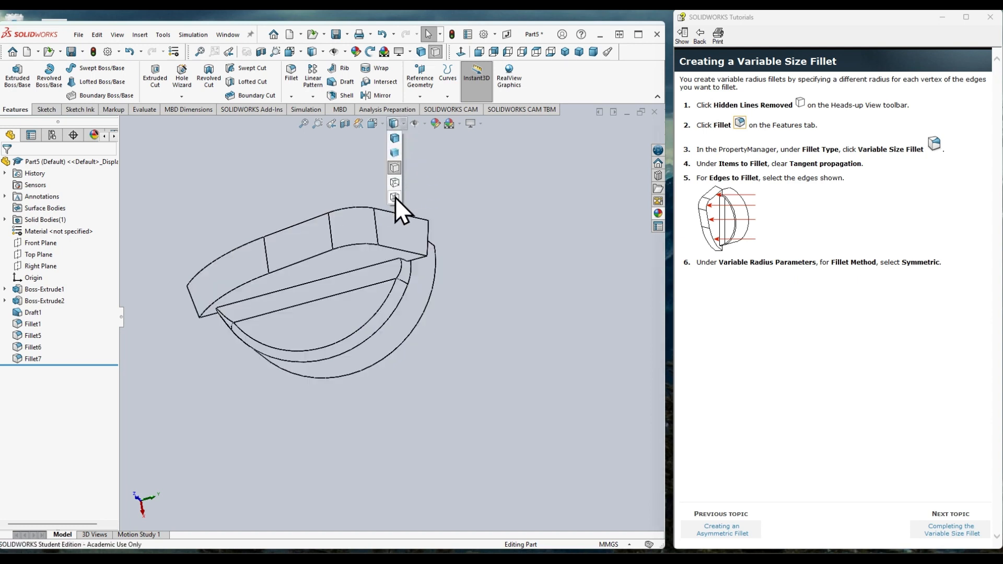
{"action": "left_click", "coordinate": [395, 196]}
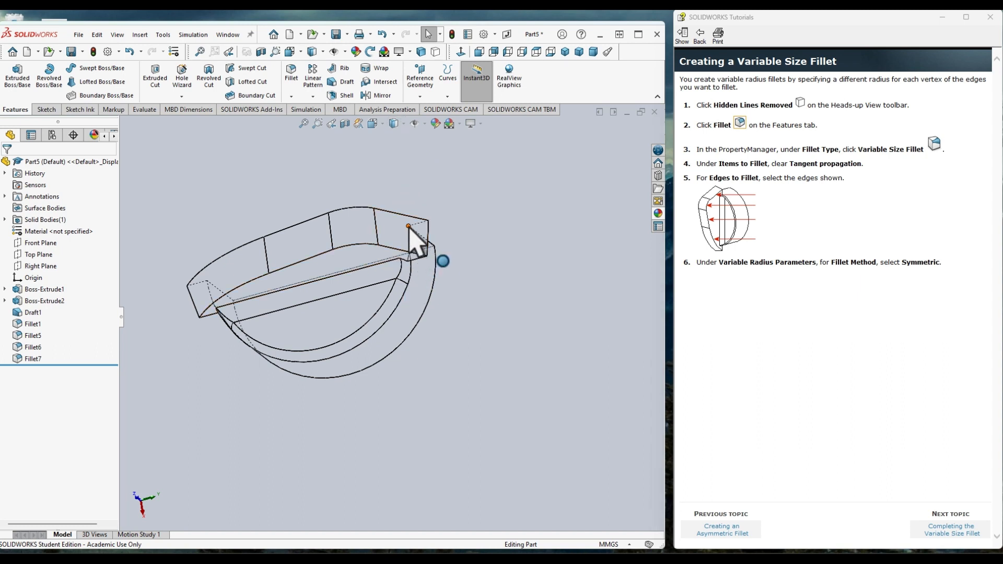
{"action": "left_click", "coordinate": [403, 127]}
{"action": "left_click", "coordinate": [398, 202]}
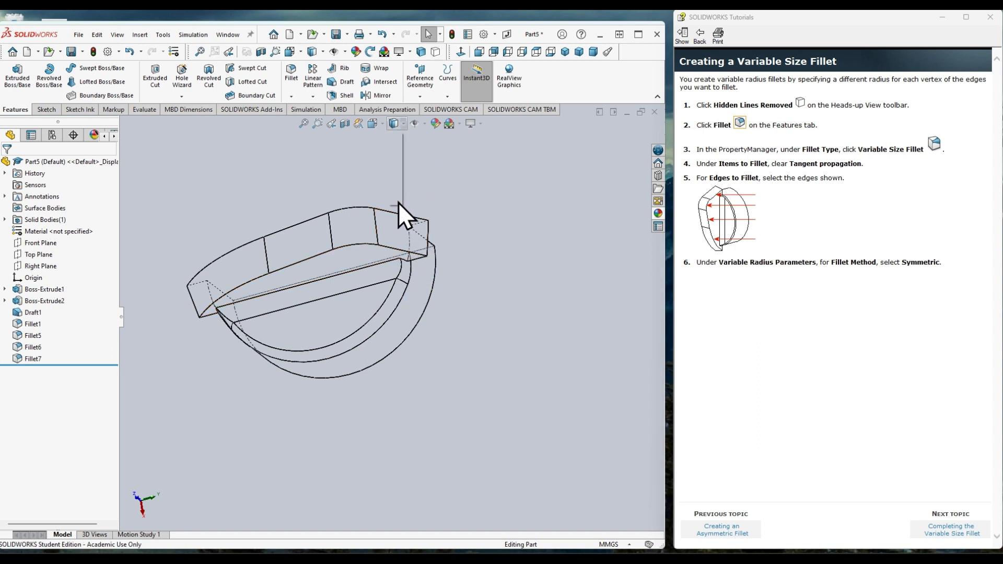
Step: Set the display style to Hidden Lines Removed and start a Variable Size Fillet without tangent propagation
{"action": "left_click", "coordinate": [400, 126]}
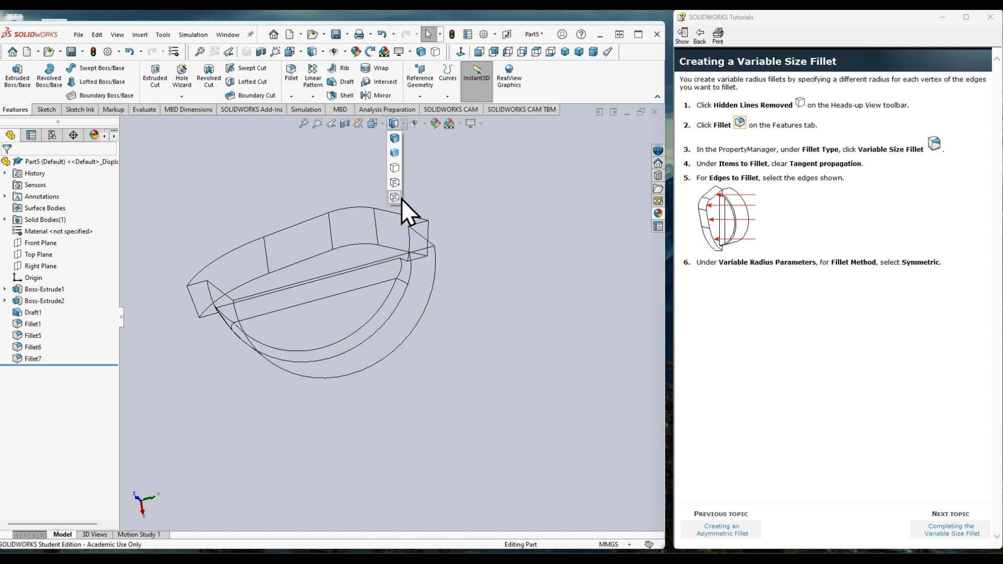
{"action": "left_click", "coordinate": [395, 168]}
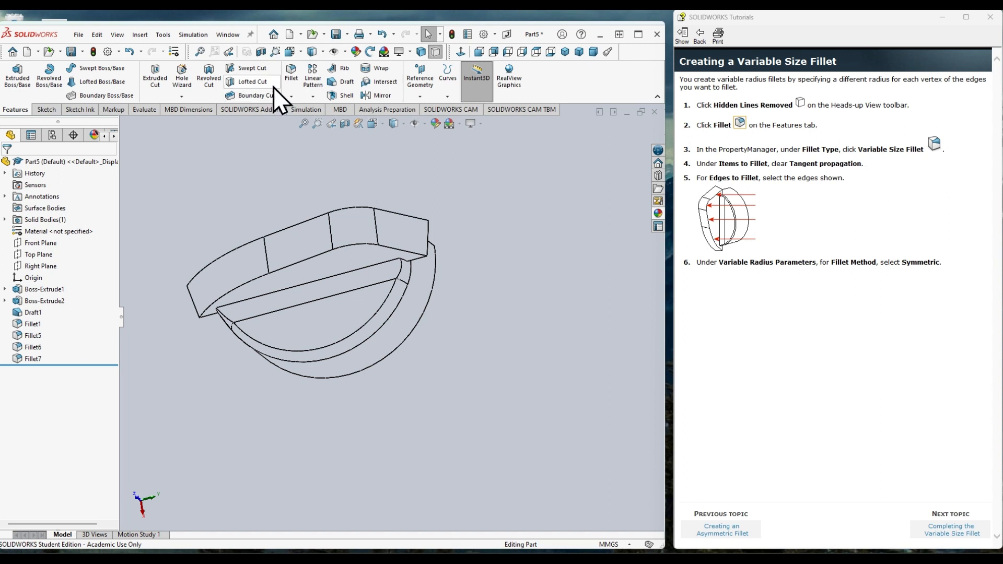
{"action": "left_click", "coordinate": [290, 73]}
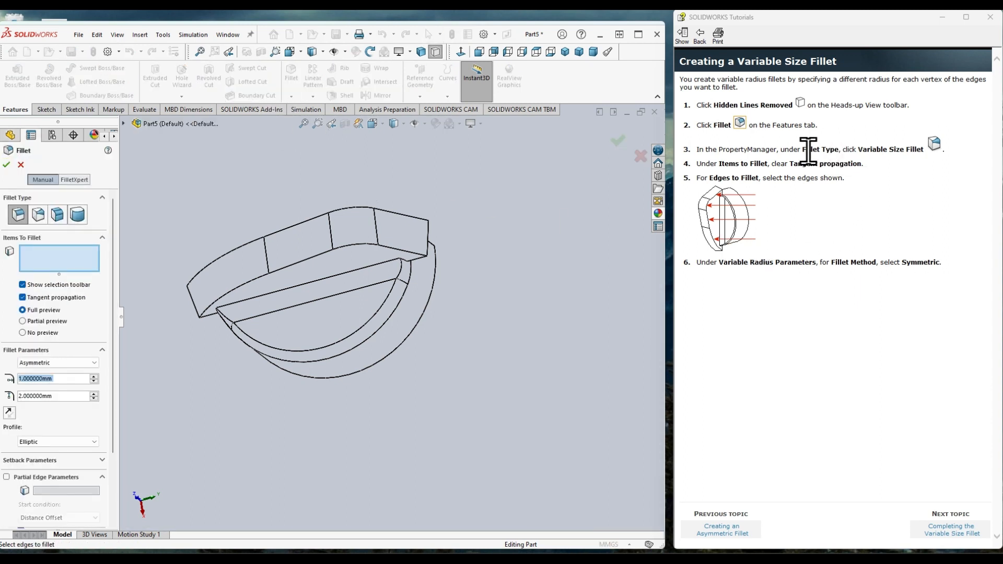
{"action": "left_click", "coordinate": [39, 214]}
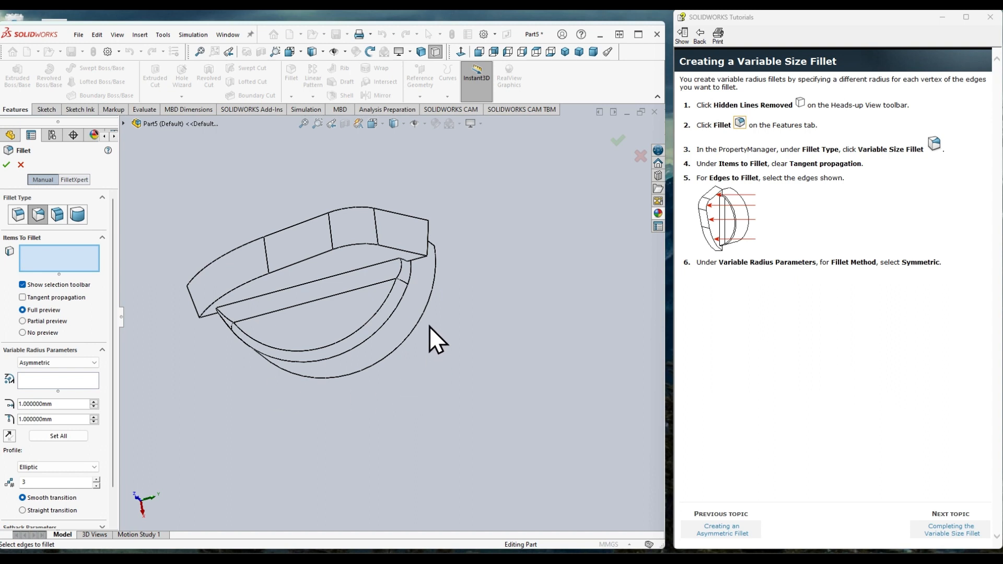
Step: Select the four connected edges along the grip's front outline for the variable fillet and set the fillet method to Symmetric
{"action": "middle_click_drag", "start_coordinate": [429, 327], "coordinate": [396, 268]}
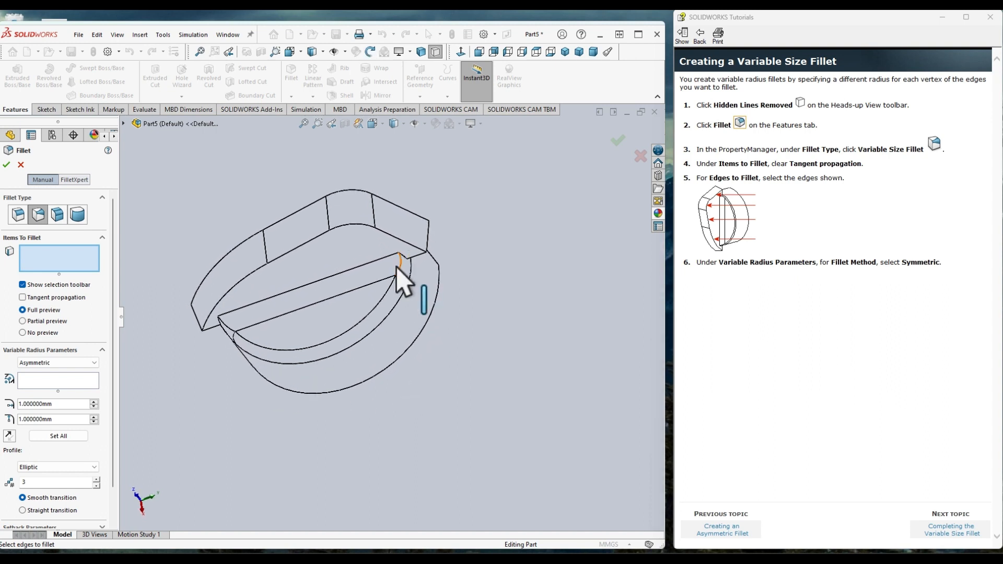
{"action": "left_click", "coordinate": [390, 236]}
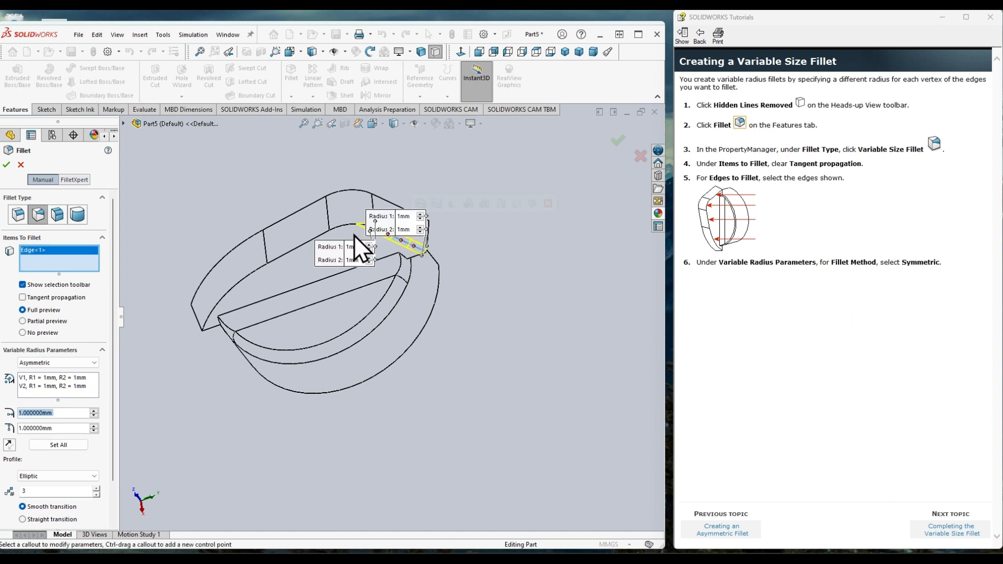
{"action": "left_click", "coordinate": [349, 225]}
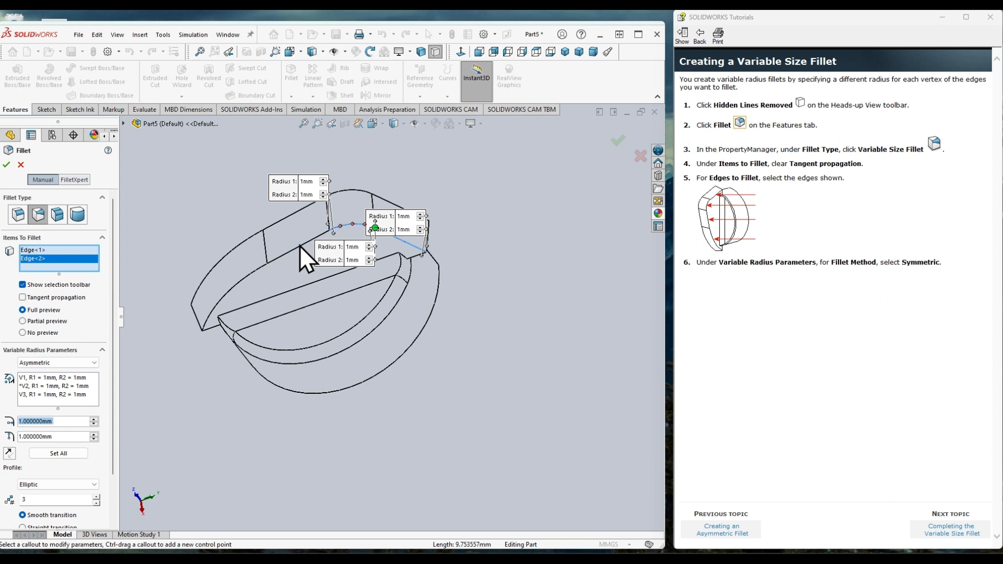
{"action": "left_click", "coordinate": [265, 266]}
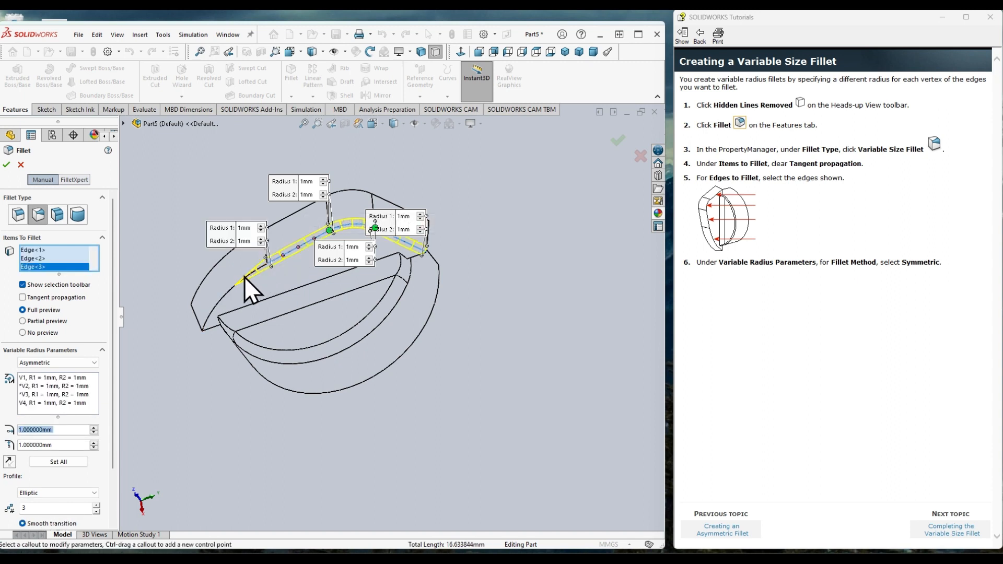
{"action": "left_click", "coordinate": [227, 302]}
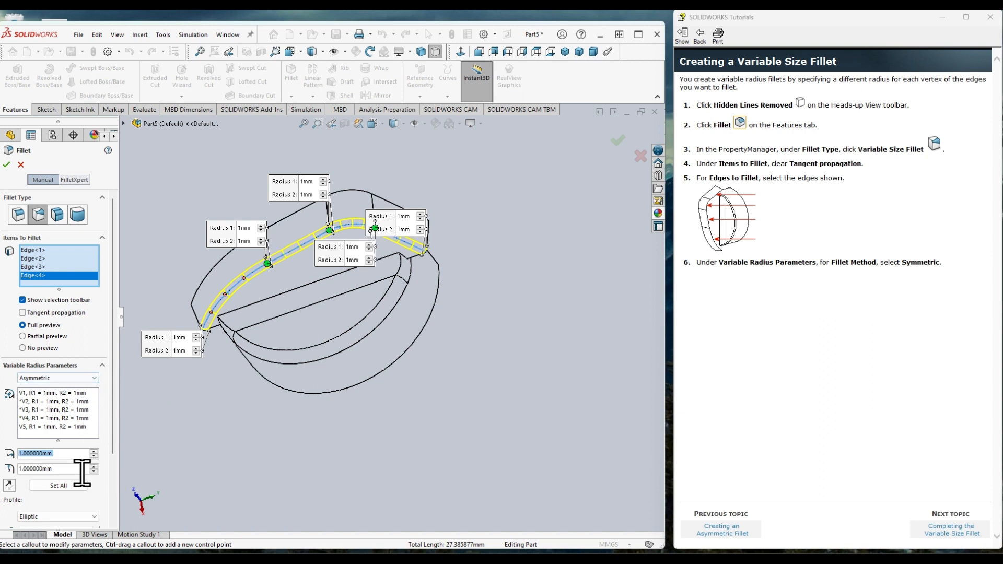
{"action": "left_click_drag", "start_coordinate": [112, 419], "coordinate": [103, 503]}
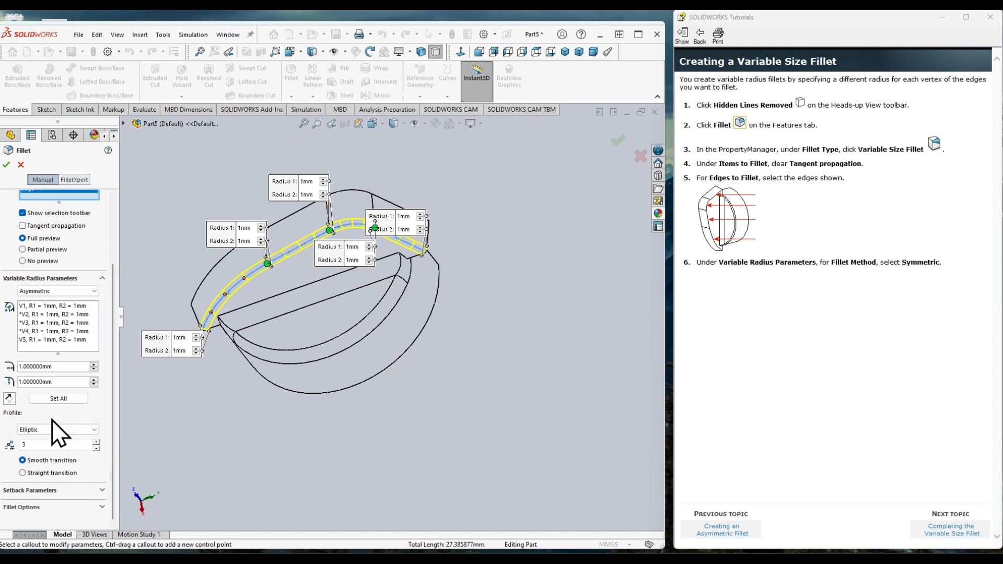
{"action": "left_click", "coordinate": [55, 297]}
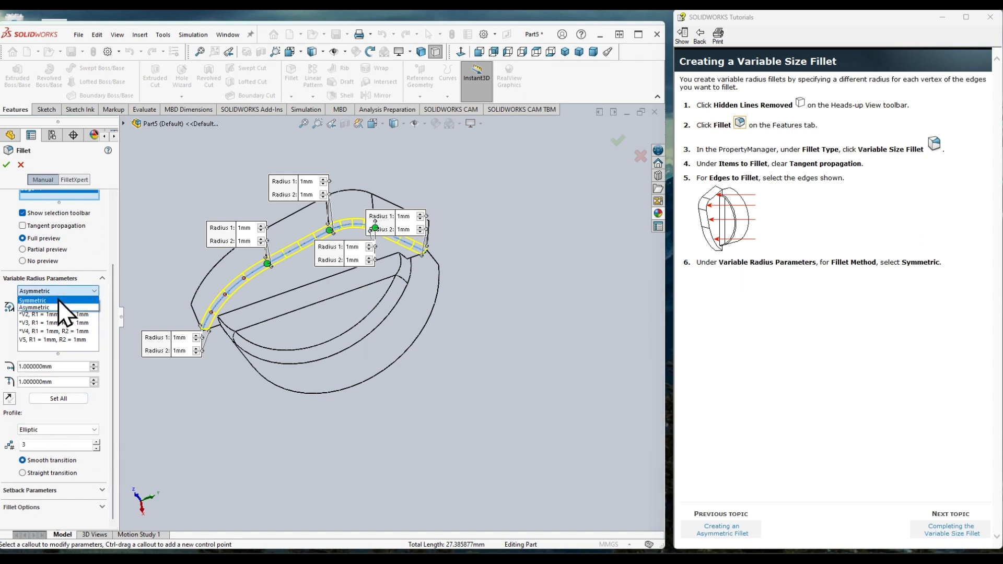
{"action": "left_click", "coordinate": [57, 299]}
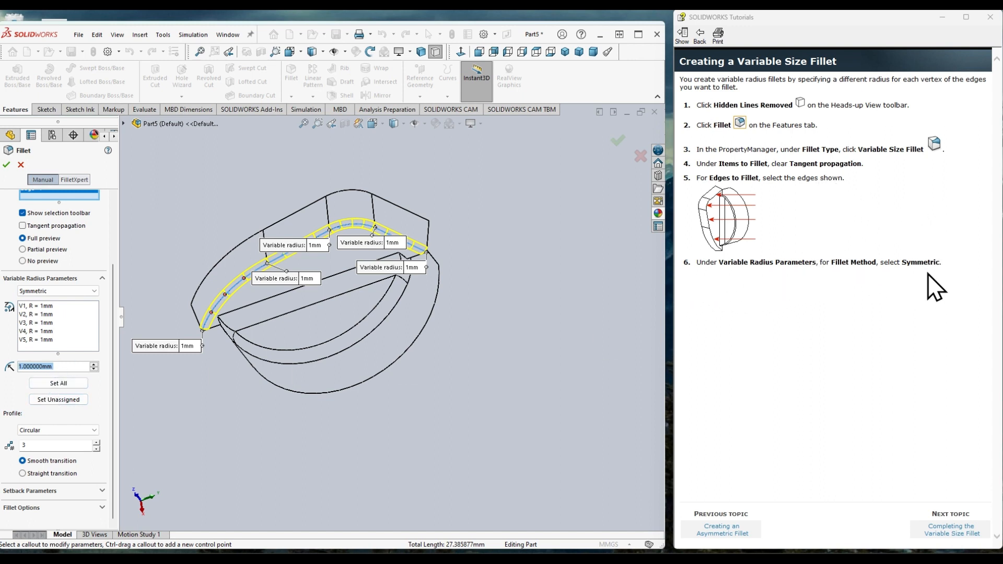
Step: Continue to the topic Completing the Variable Size Fillet and apply a 1.5 mm radius to all five fillet vertices
{"action": "left_click", "coordinate": [951, 529]}
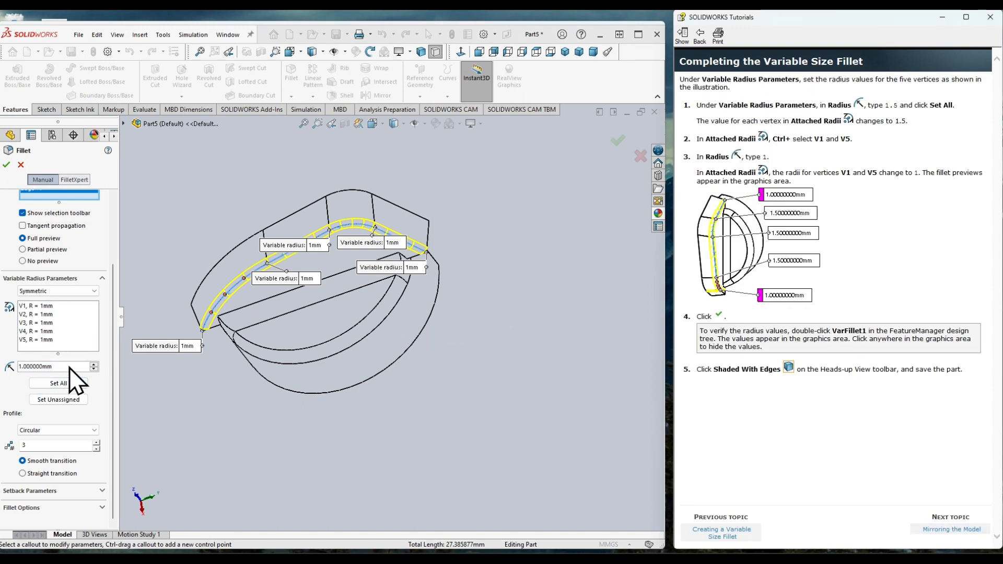
{"action": "double_click", "coordinate": [31, 366]}
{"action": "type", "text": "1.5"}
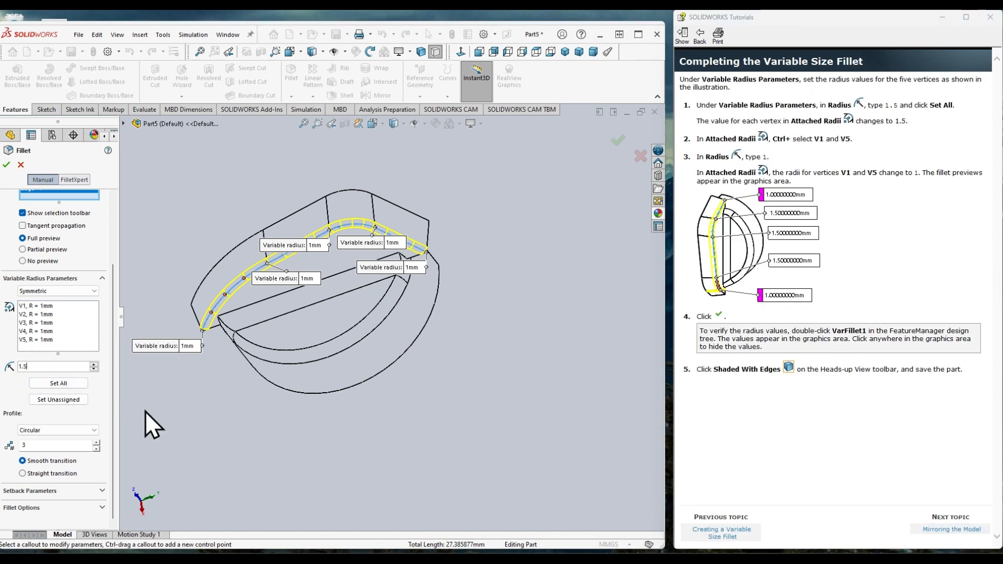
{"action": "left_click", "coordinate": [71, 385]}
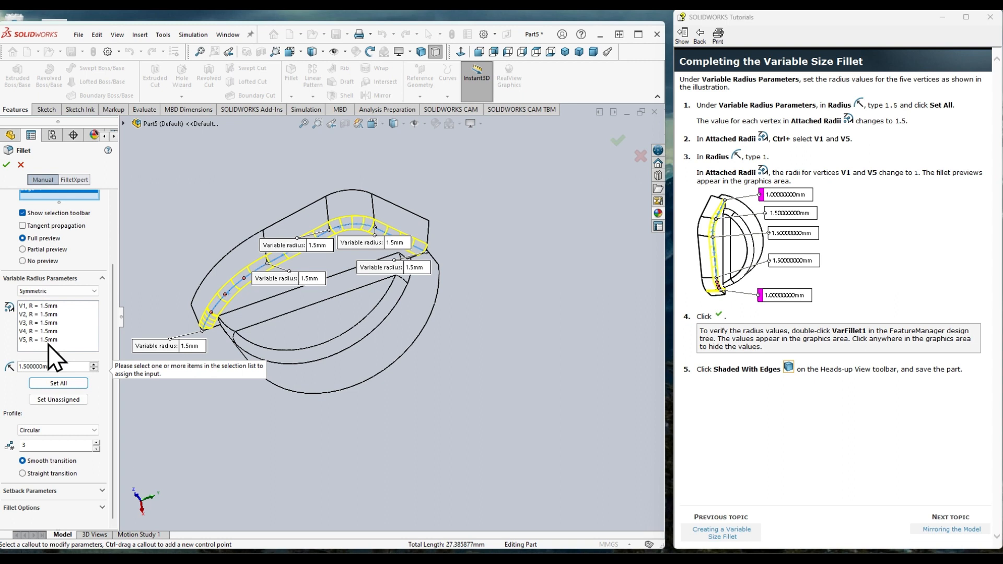
Step: Set the radius of end vertices V1 and V5 to 1 mm and create the variable size fillet
{"action": "left_click", "coordinate": [50, 306]}
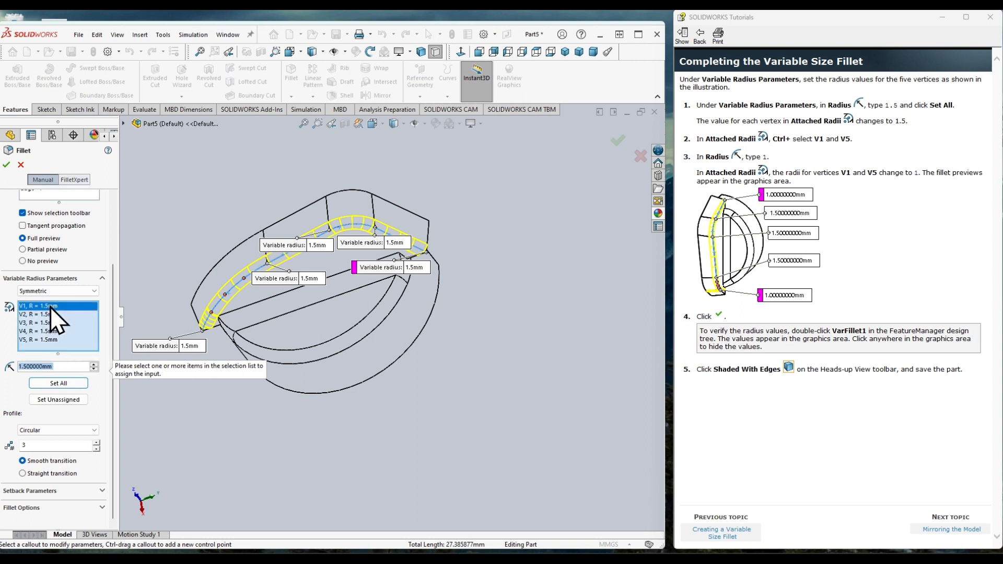
{"action": "left_click", "coordinate": [52, 340], "text": "ctrl"}
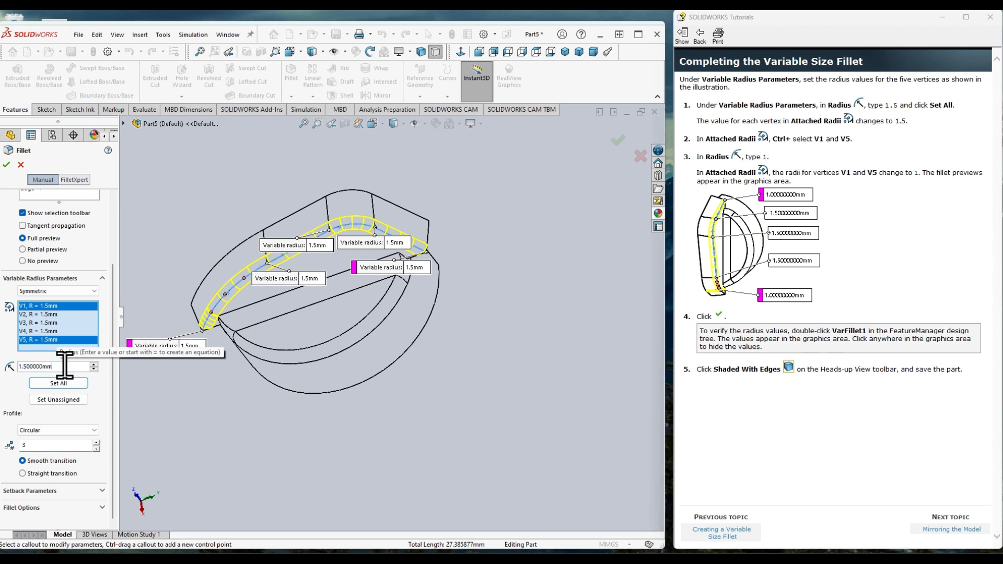
{"action": "type", "text": "1.0mm"}
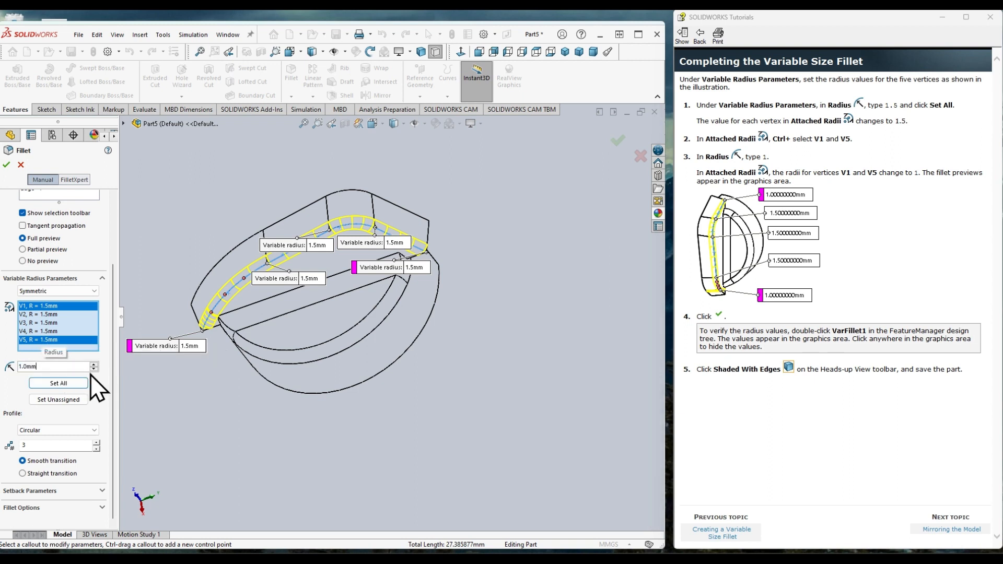
{"action": "key", "text": "Return"}
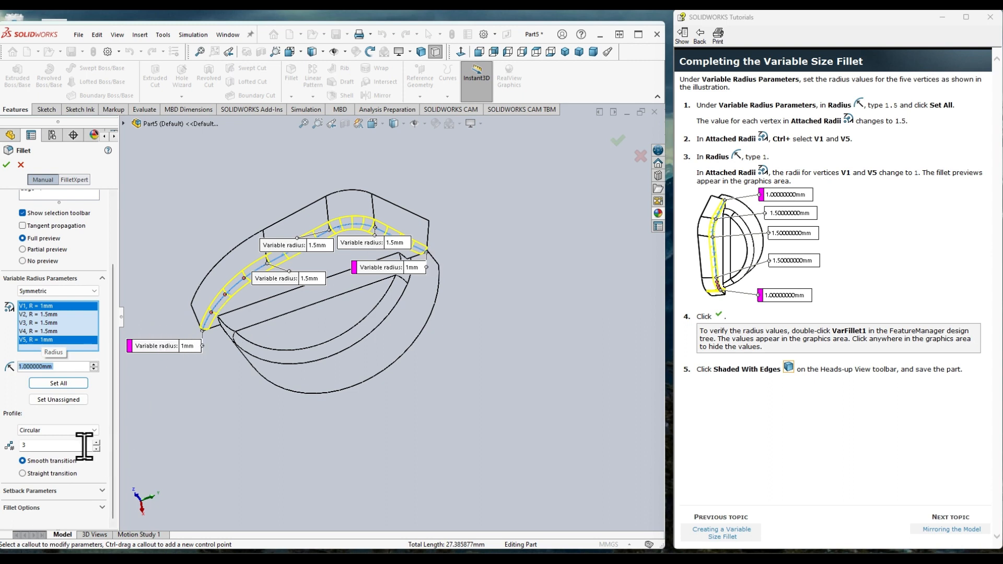
{"action": "left_click", "coordinate": [7, 164]}
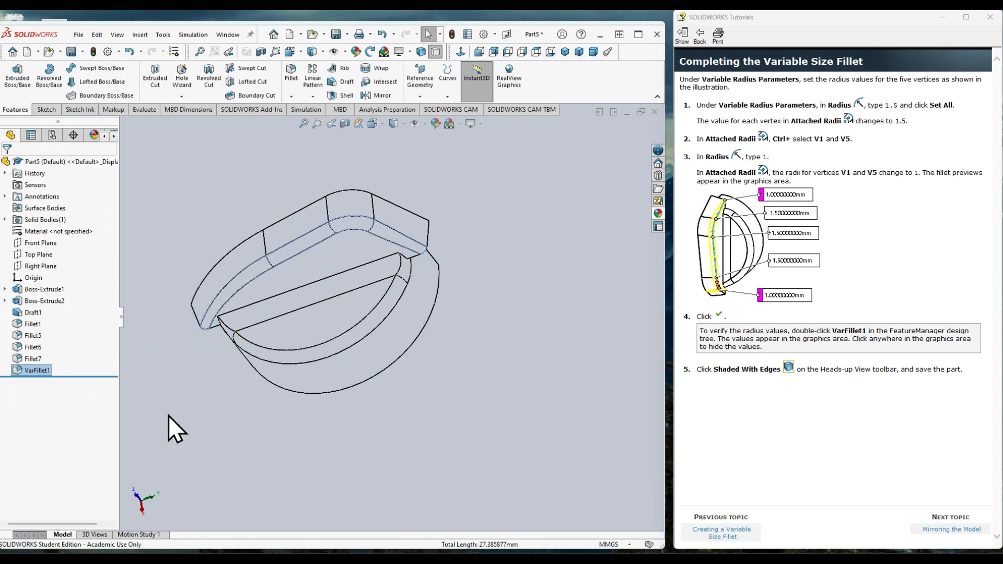
Step: Show the radius dimensions of VarFillet1 on the model and set the display style to Shaded With Edges
{"action": "double_click", "coordinate": [36, 370]}
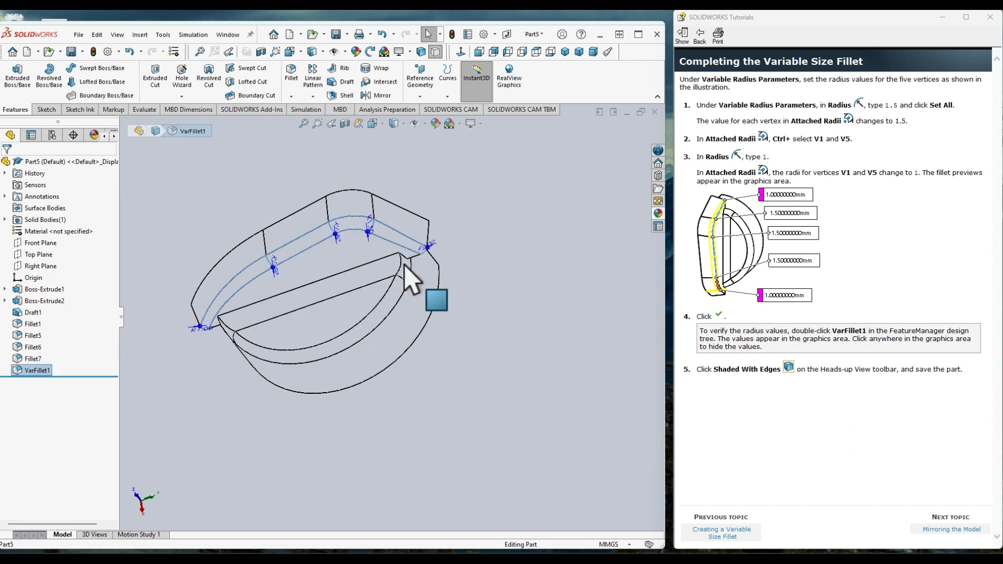
{"action": "middle_click_drag", "start_coordinate": [409, 277], "coordinate": [541, 230]}
{"action": "middle_click_drag", "start_coordinate": [566, 242], "coordinate": [566, 246]}
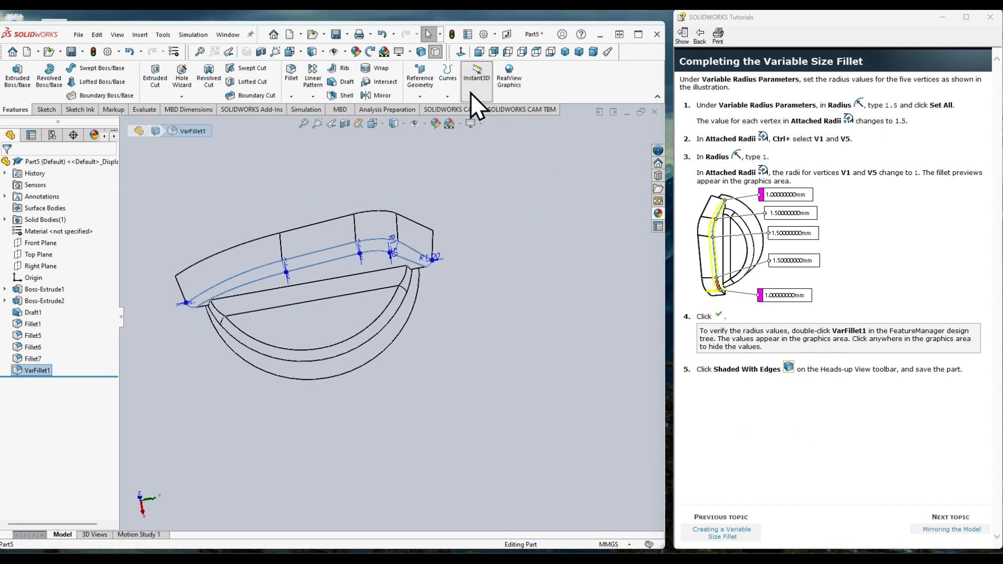
{"action": "left_click", "coordinate": [403, 126]}
{"action": "left_click", "coordinate": [394, 139]}
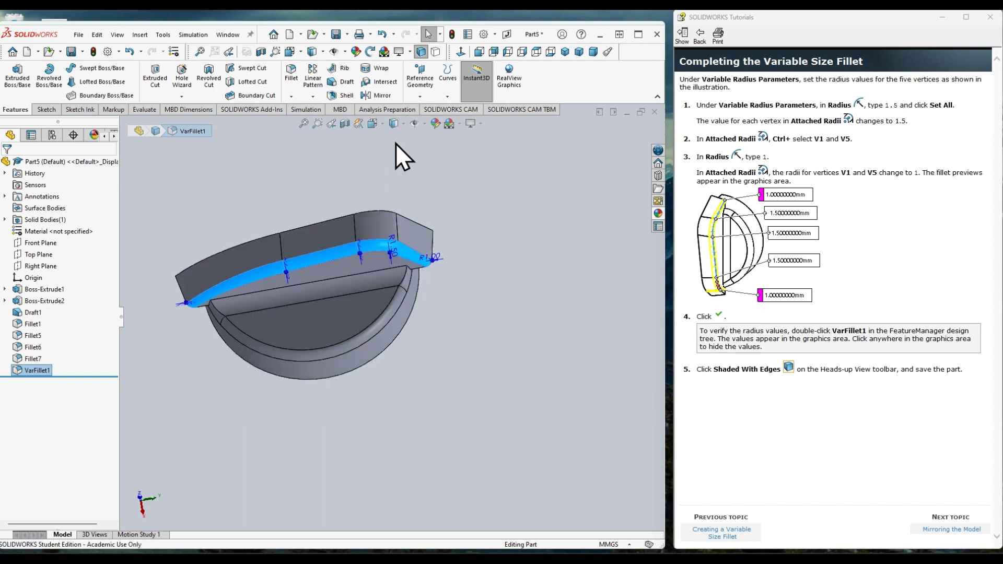
{"action": "mouse_move", "coordinate": [396, 143]}
{"action": "middle_mouse_down"}
{"action": "mouse_move", "coordinate": [486, 201]}
{"action": "mouse_move", "coordinate": [526, 248]}
{"action": "middle_mouse_up"}
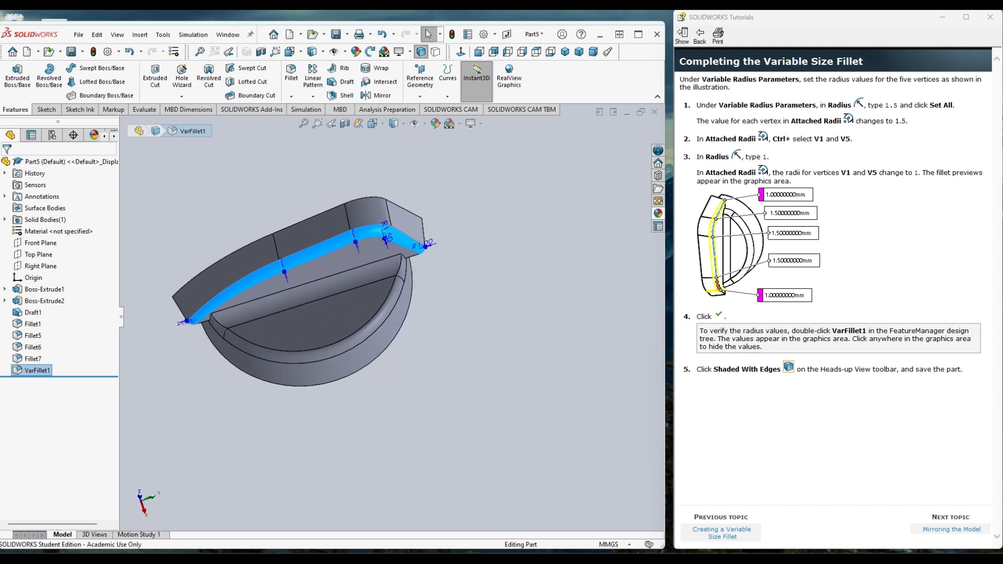
Step: Continue to the topic Mirroring the Model, orient the part to the Dimetric view and clear the selection
{"action": "left_click", "coordinate": [951, 529]}
{"action": "middle_click_drag", "start_coordinate": [604, 348], "coordinate": [565, 261]}
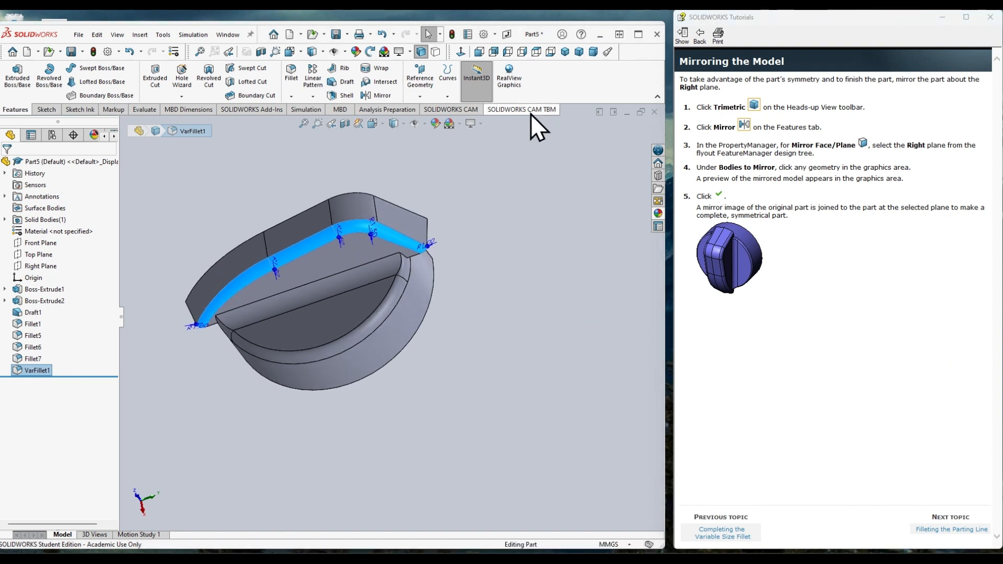
{"action": "left_click", "coordinate": [592, 54]}
{"action": "left_click", "coordinate": [587, 241]}
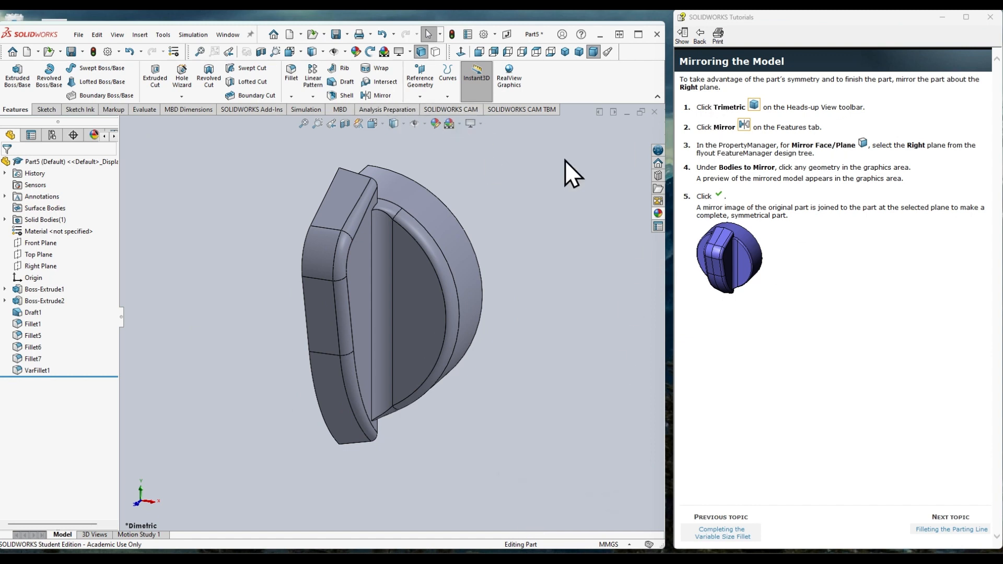
Step: Start a Mirror feature with the Right Plane as the mirror plane
{"action": "left_click", "coordinate": [382, 97]}
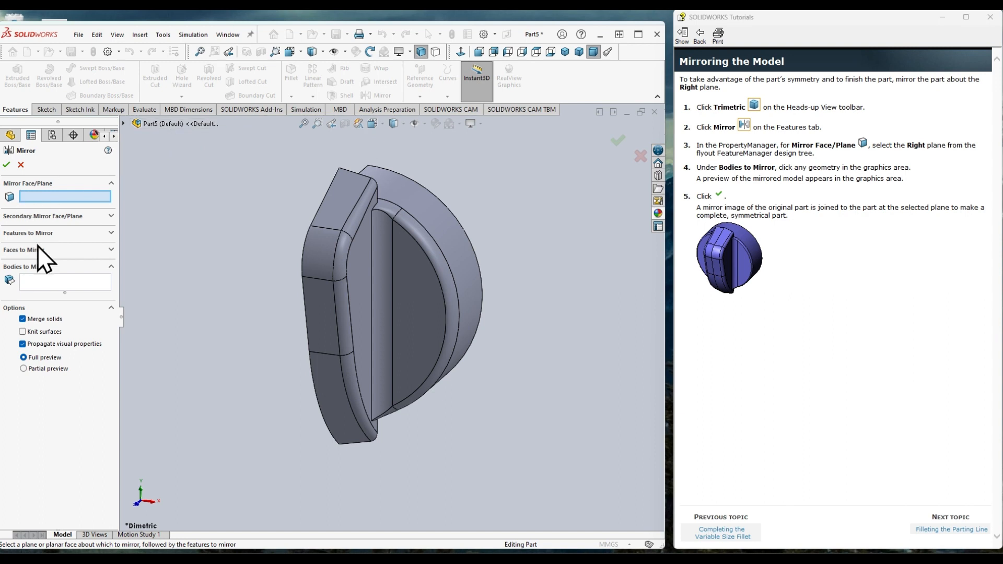
{"action": "left_click", "coordinate": [122, 123]}
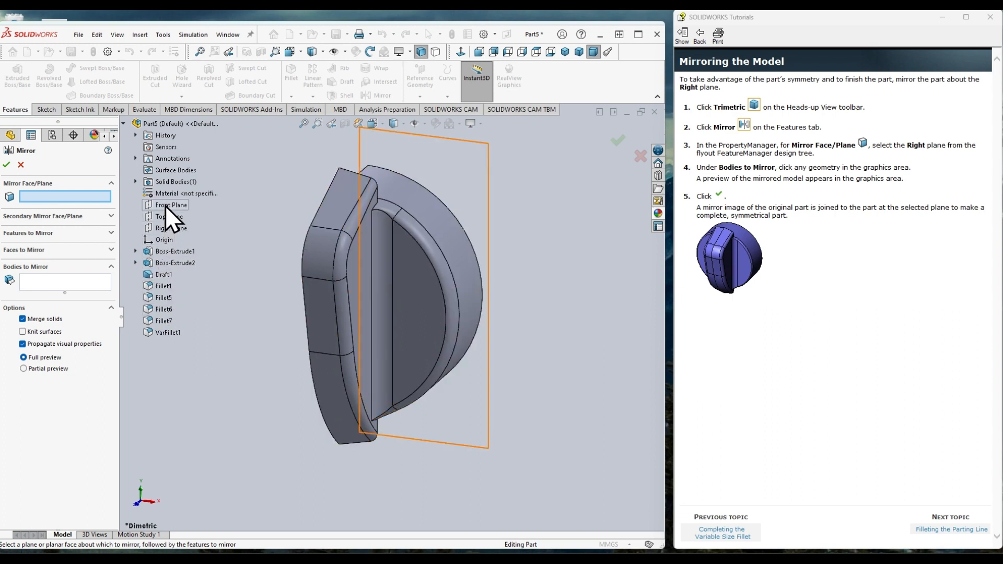
{"action": "left_click", "coordinate": [168, 229]}
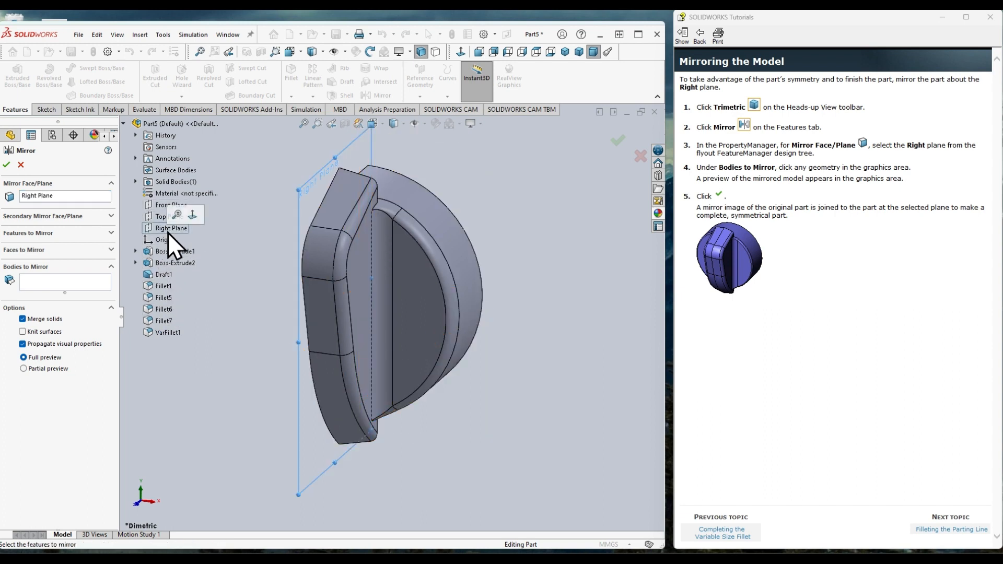
{"action": "middle_click_drag", "start_coordinate": [387, 212], "coordinate": [371, 269]}
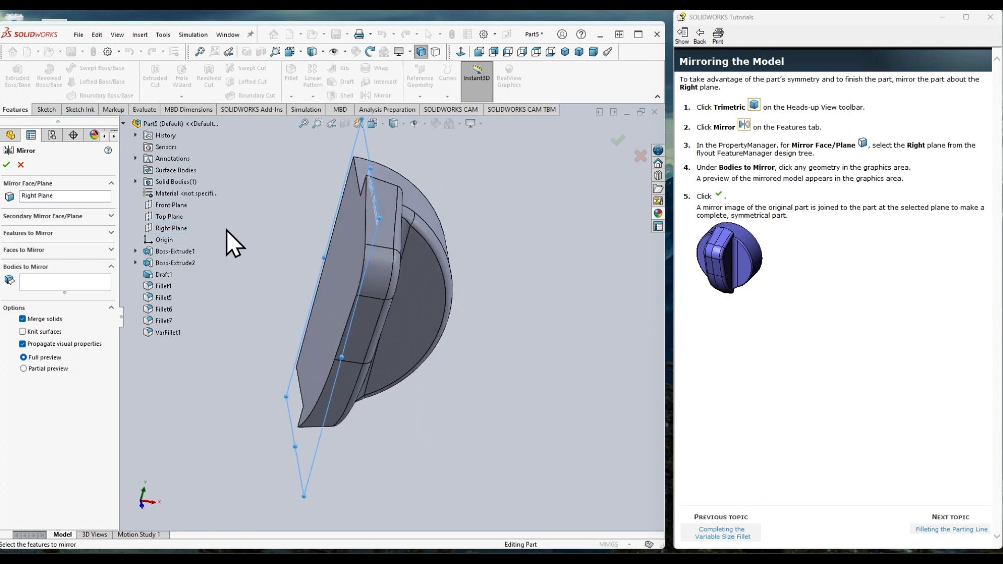
{"action": "middle_click_drag", "start_coordinate": [472, 203], "coordinate": [440, 168]}
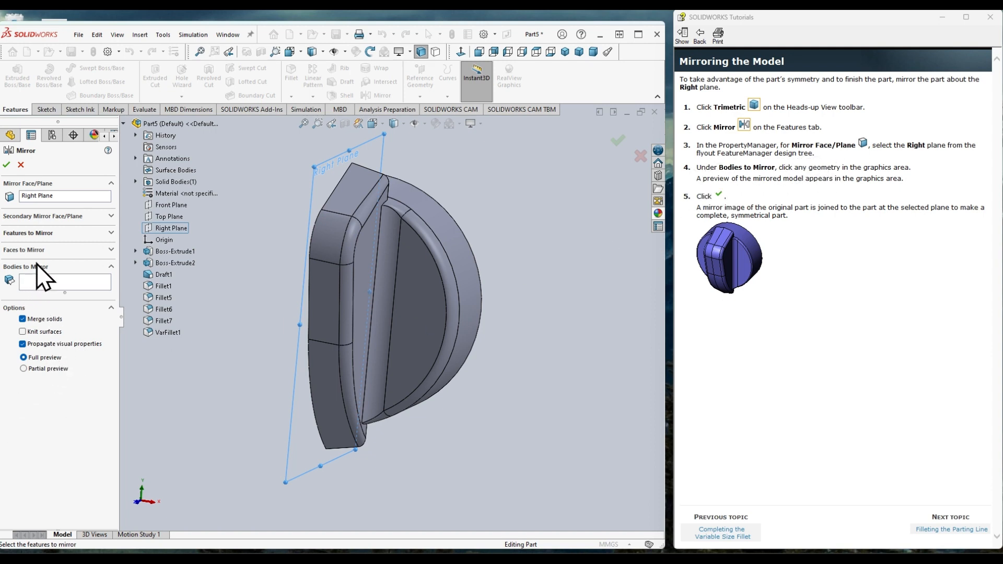
Step: Mirror the solid body of the half knob about the Right Plane, with solids merged, and clear the selection
{"action": "left_click", "coordinate": [111, 235]}
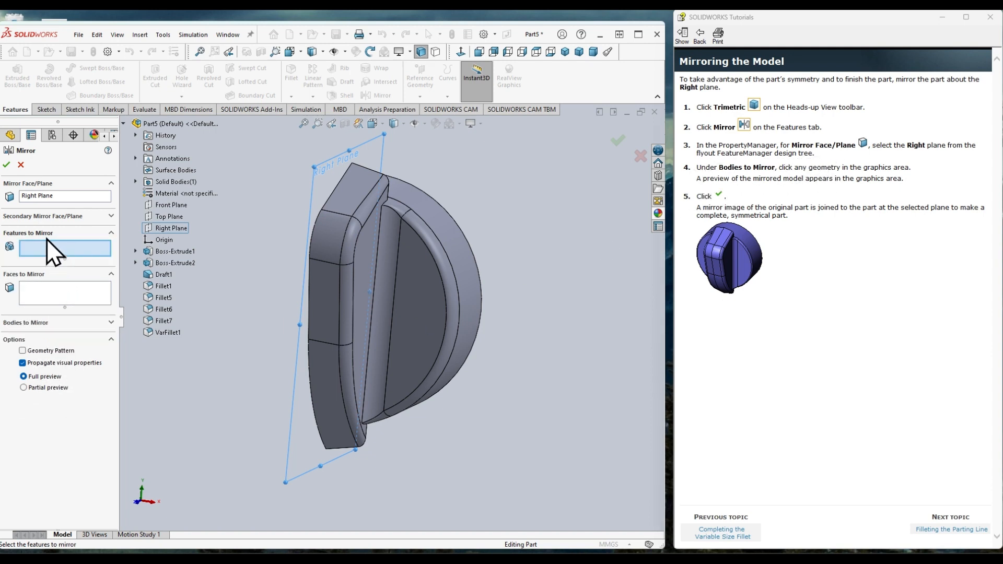
{"action": "left_click", "coordinate": [111, 233]}
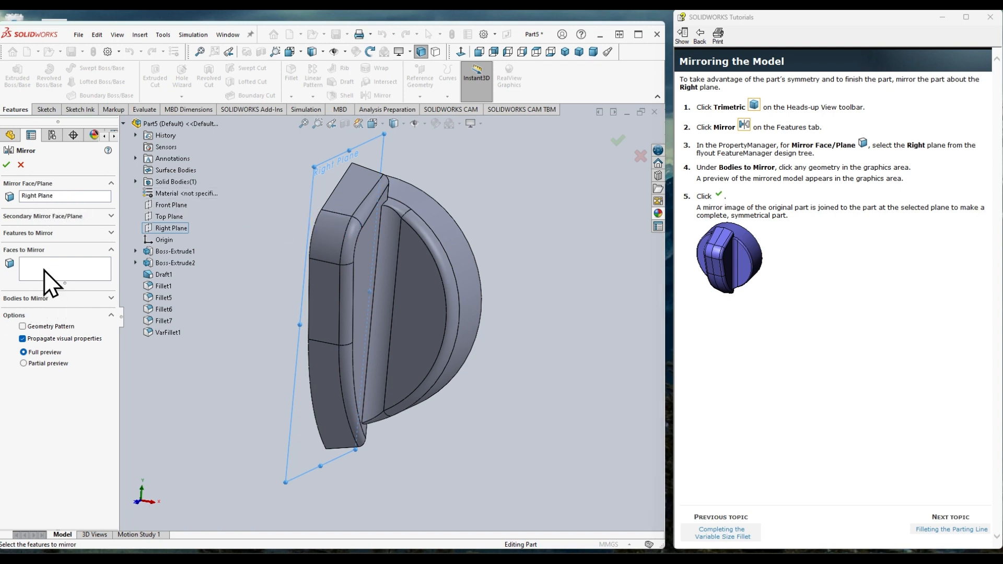
{"action": "left_click", "coordinate": [64, 300]}
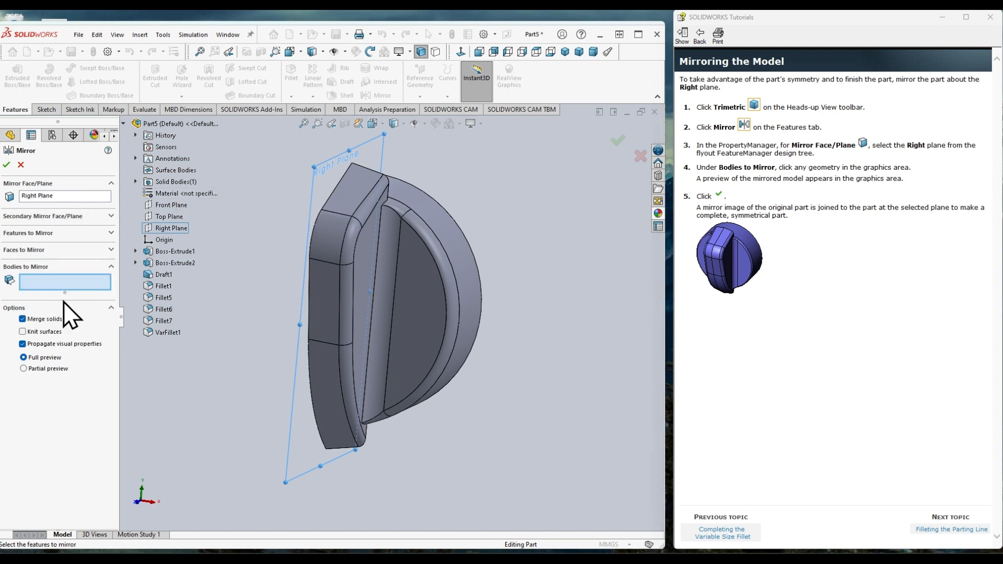
{"action": "left_click", "coordinate": [433, 292]}
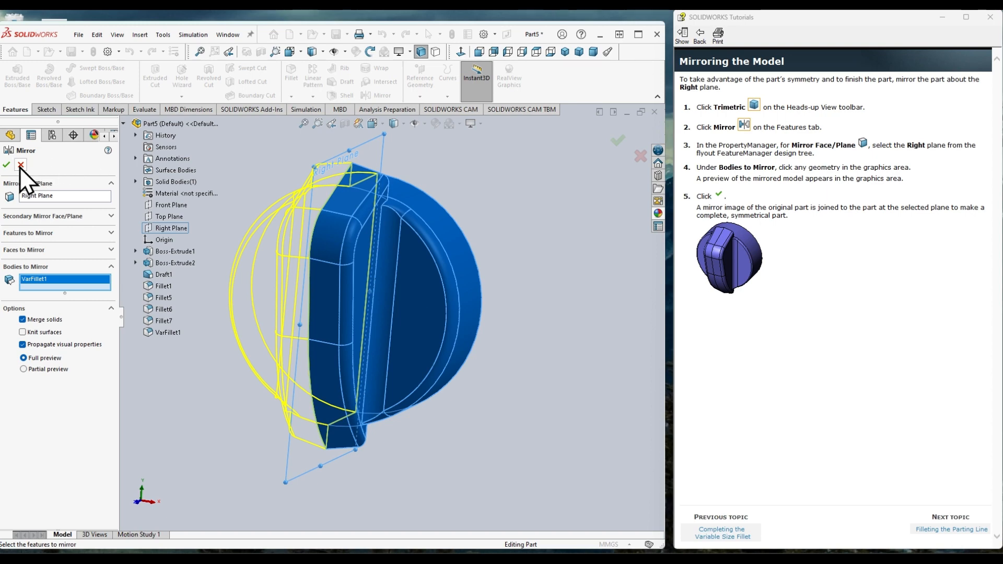
{"action": "left_click", "coordinate": [6, 165]}
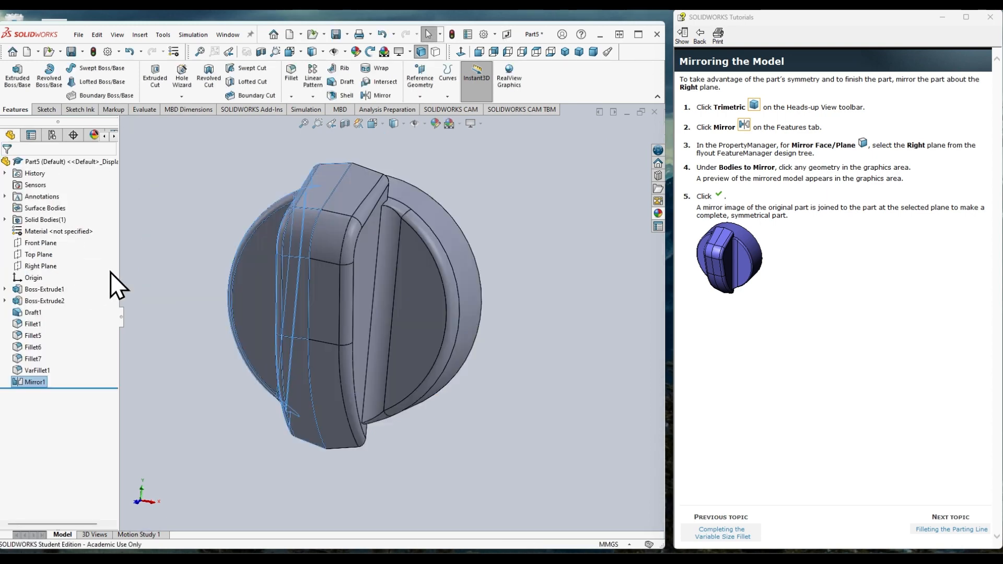
{"action": "left_click", "coordinate": [556, 226]}
{"action": "middle_click_drag", "start_coordinate": [556, 227], "coordinate": [577, 242]}
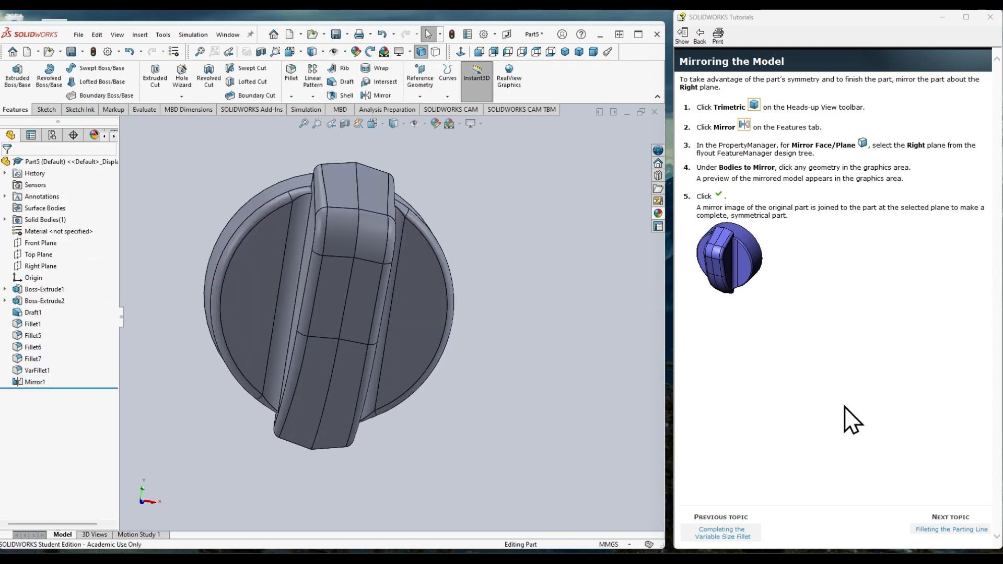
Step: Continue to the topic Filleting the Parting Line and orient the part to the Dimetric view
{"action": "left_click", "coordinate": [953, 529]}
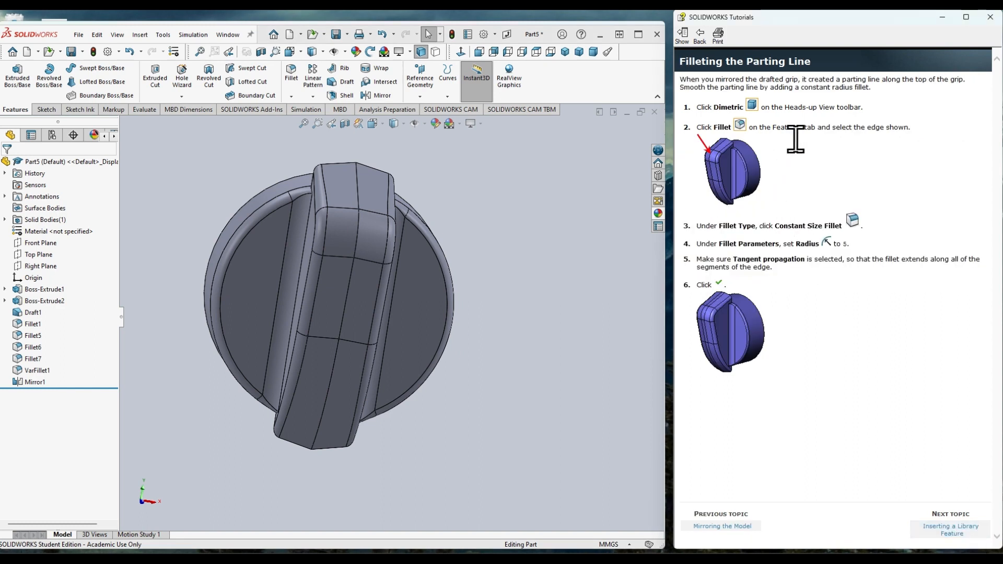
{"action": "middle_click_drag", "start_coordinate": [627, 193], "coordinate": [595, 193]}
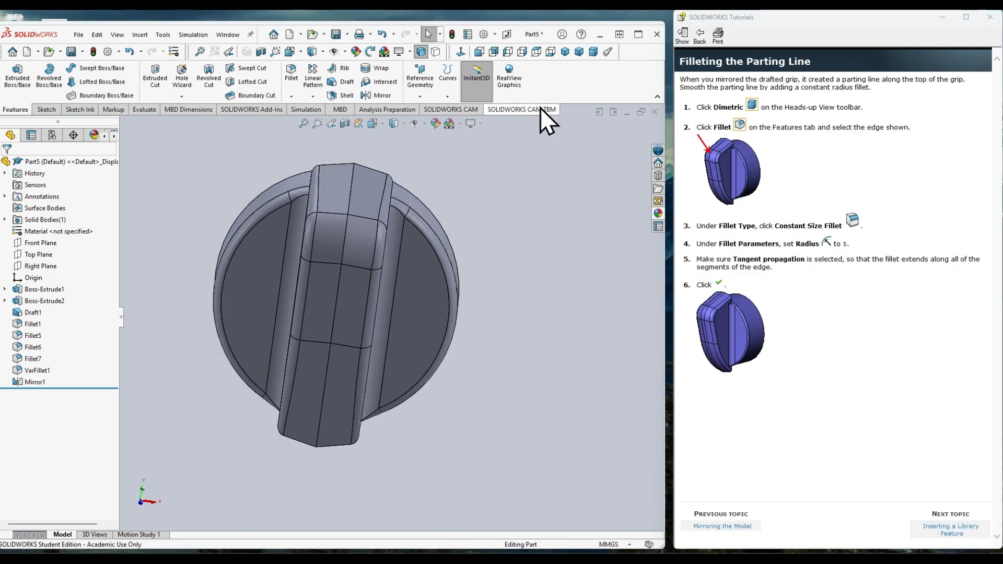
{"action": "left_click", "coordinate": [579, 52]}
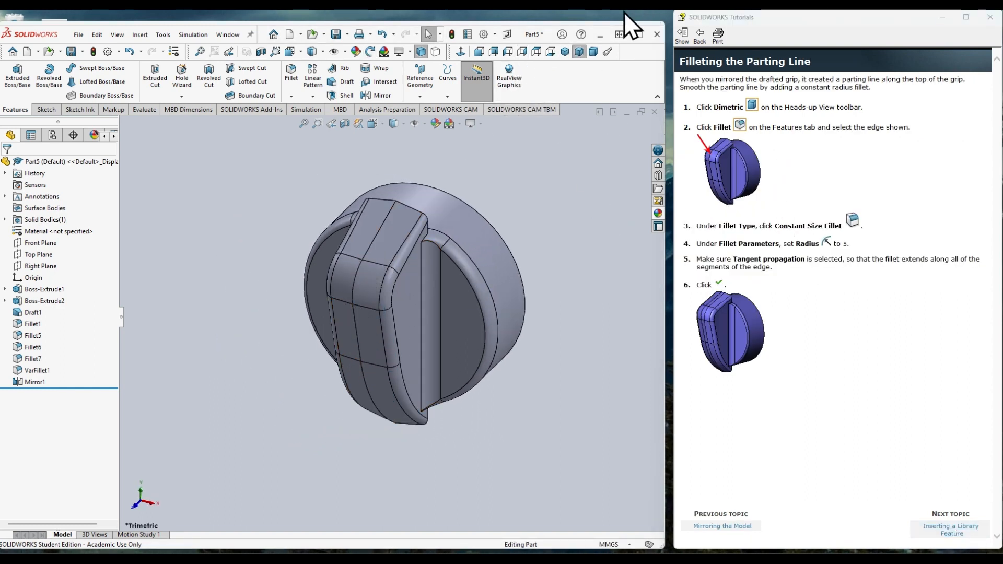
{"action": "left_click", "coordinate": [593, 51]}
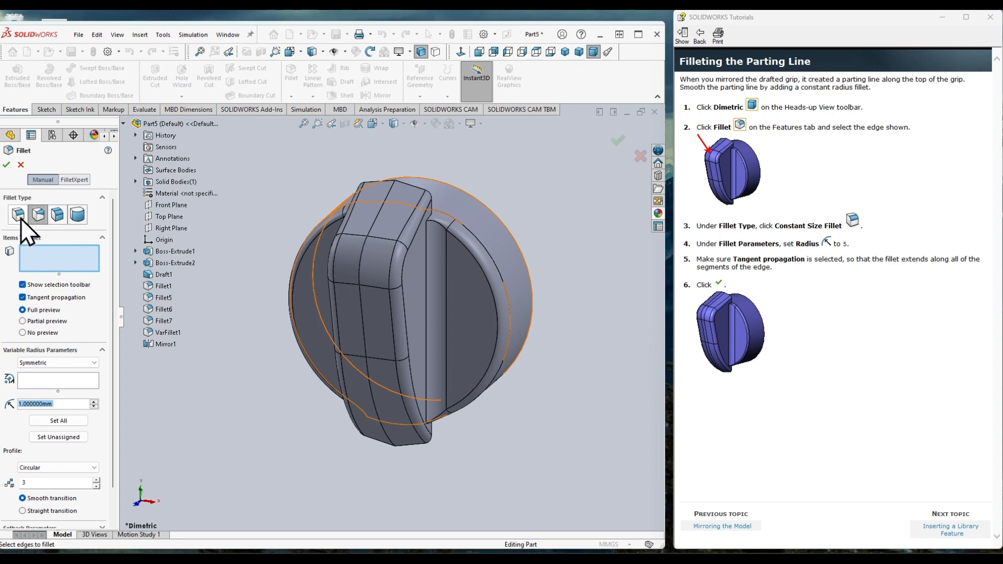
Step: Add a 5 mm constant size fillet with tangent propagation to the parting line edge along the top of the grip
{"action": "left_click", "coordinate": [19, 215]}
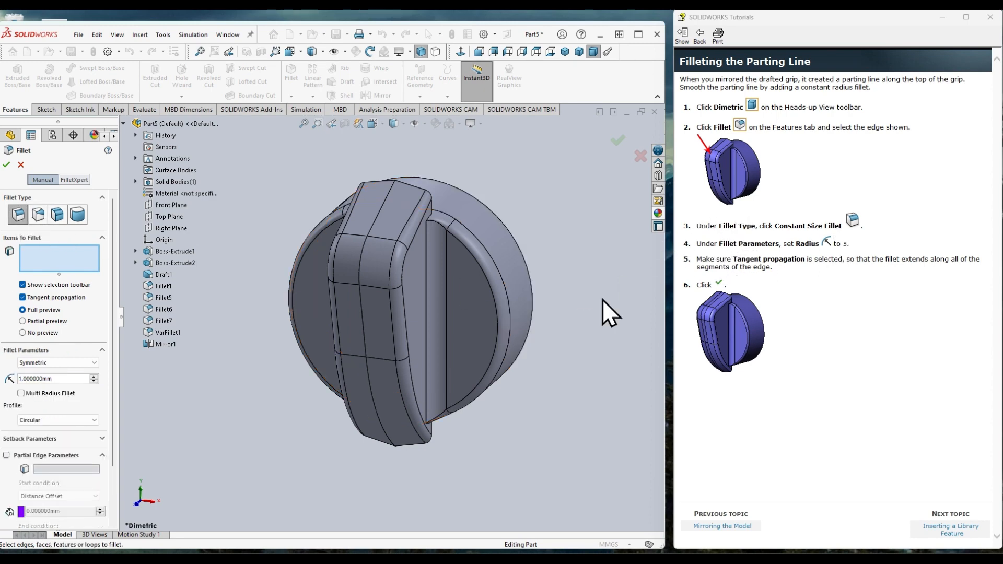
{"action": "double_click", "coordinate": [68, 377]}
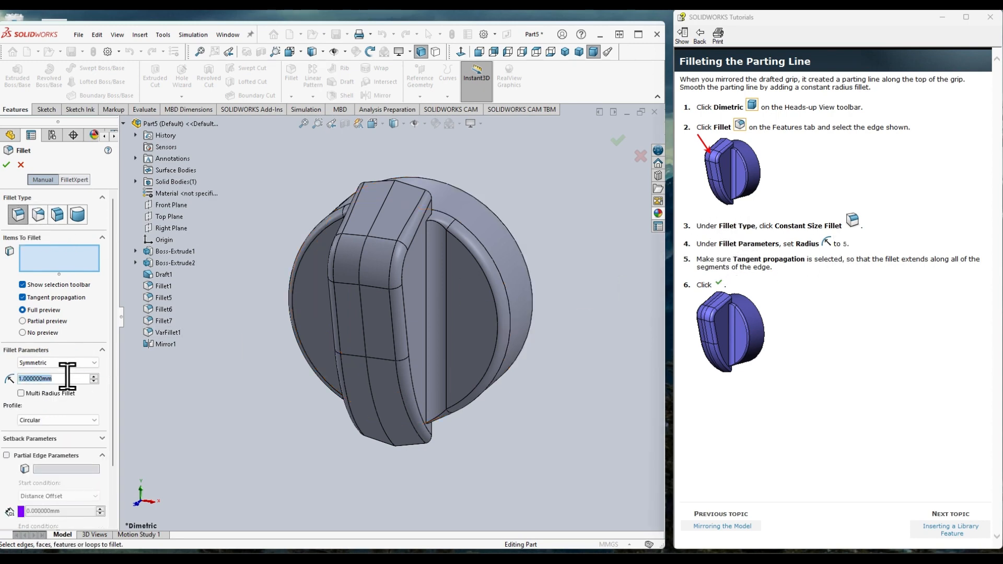
{"action": "type", "text": "5."}
{"action": "key", "text": "Return"}
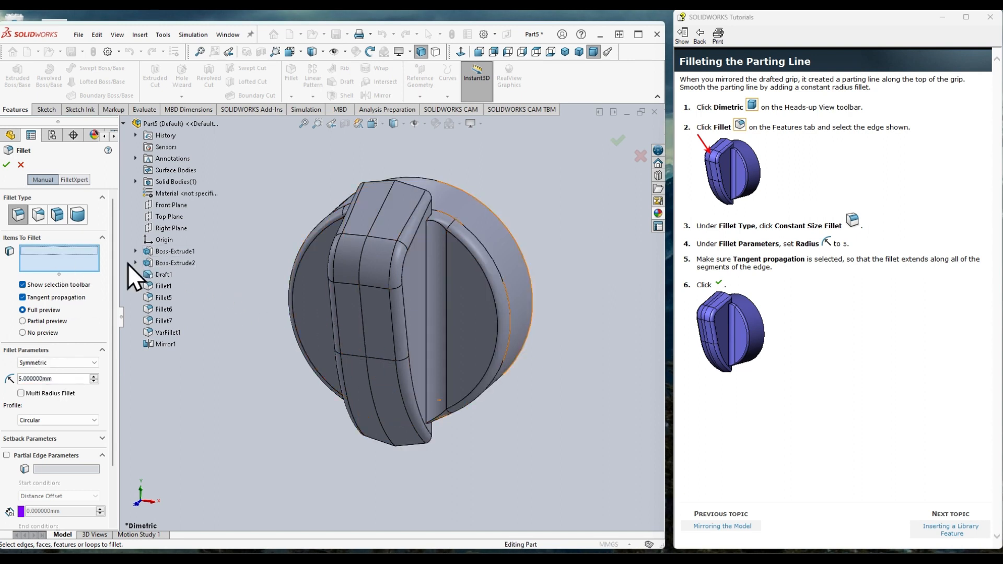
{"action": "left_click", "coordinate": [378, 217]}
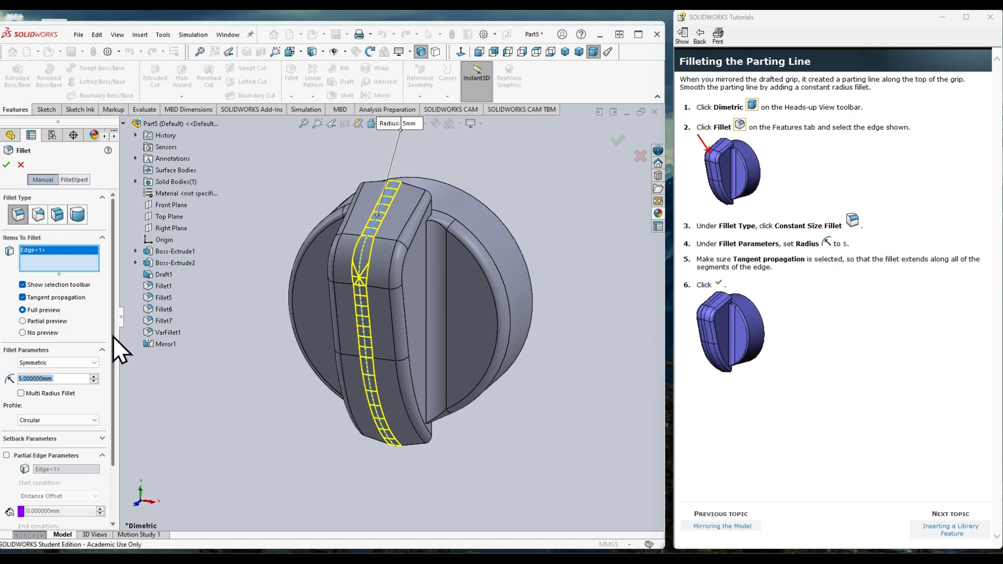
{"action": "mouse_move", "coordinate": [113, 336]}
{"action": "left_mouse_down"}
{"action": "mouse_move", "coordinate": [88, 431]}
{"action": "mouse_move", "coordinate": [115, 332]}
{"action": "left_mouse_up"}
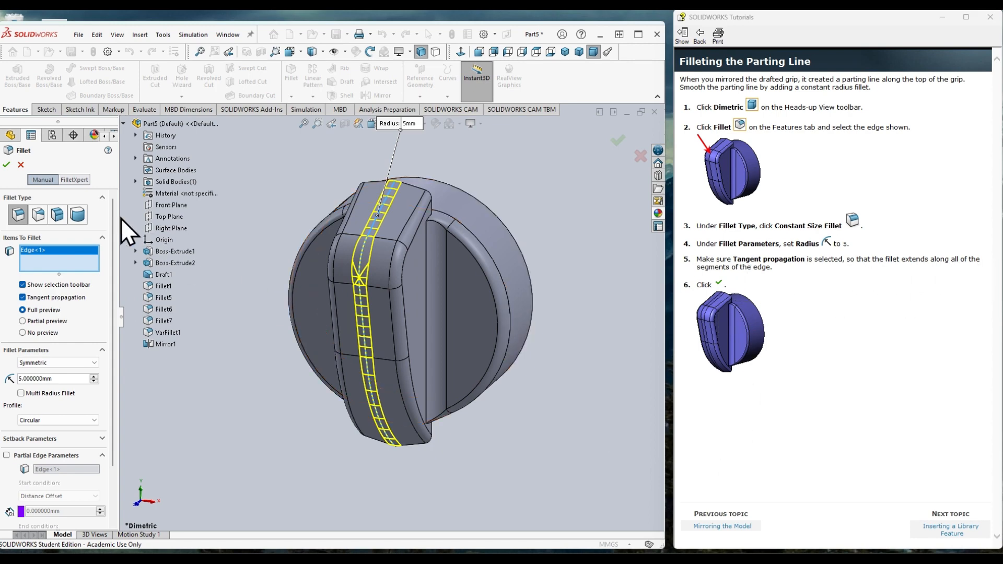
{"action": "left_click", "coordinate": [8, 166]}
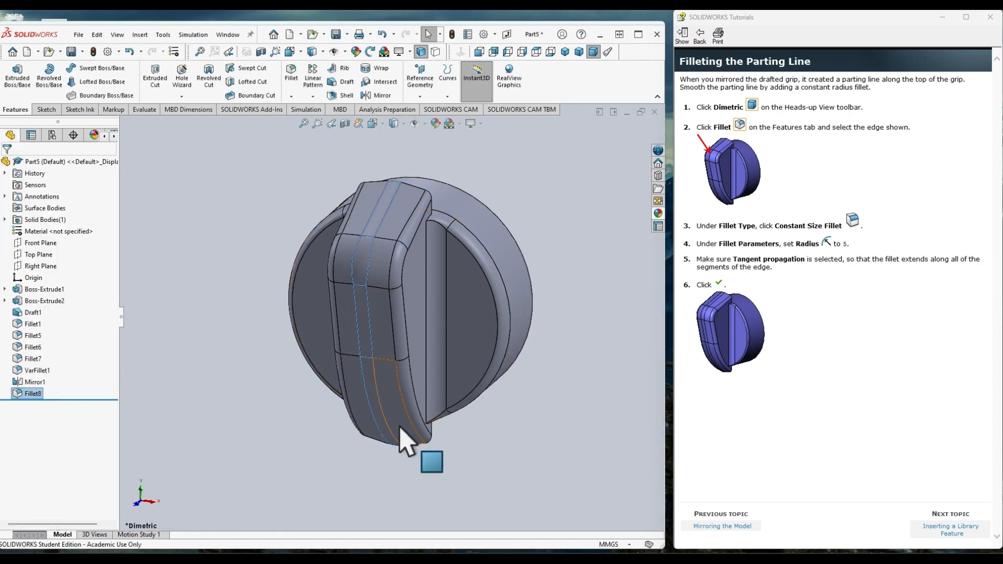
{"action": "left_click", "coordinate": [599, 394]}
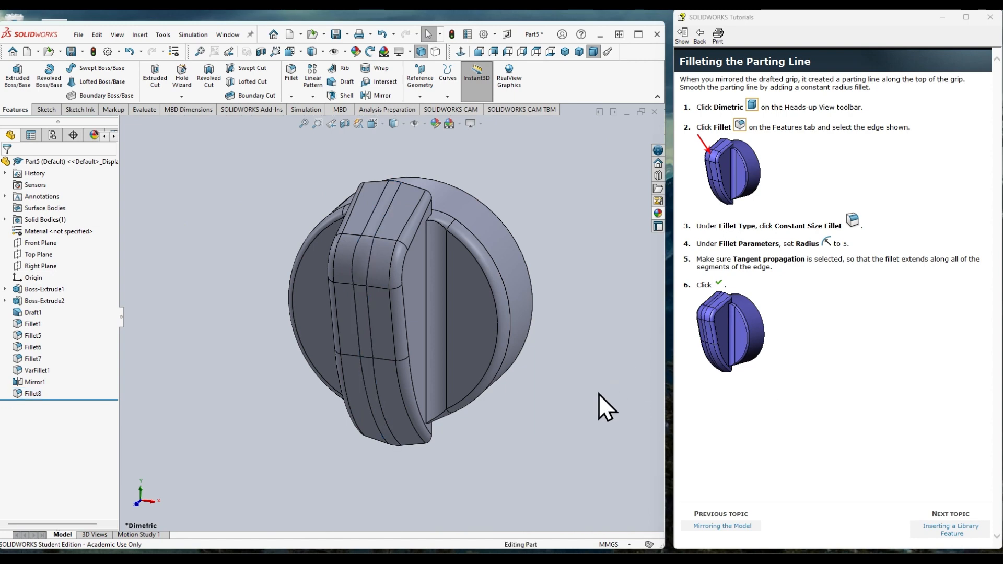
Step: Continue to the topic Inserting a Library Feature, show the Back view and open the Design Library folder features > metric > keyways
{"action": "left_click", "coordinate": [952, 527]}
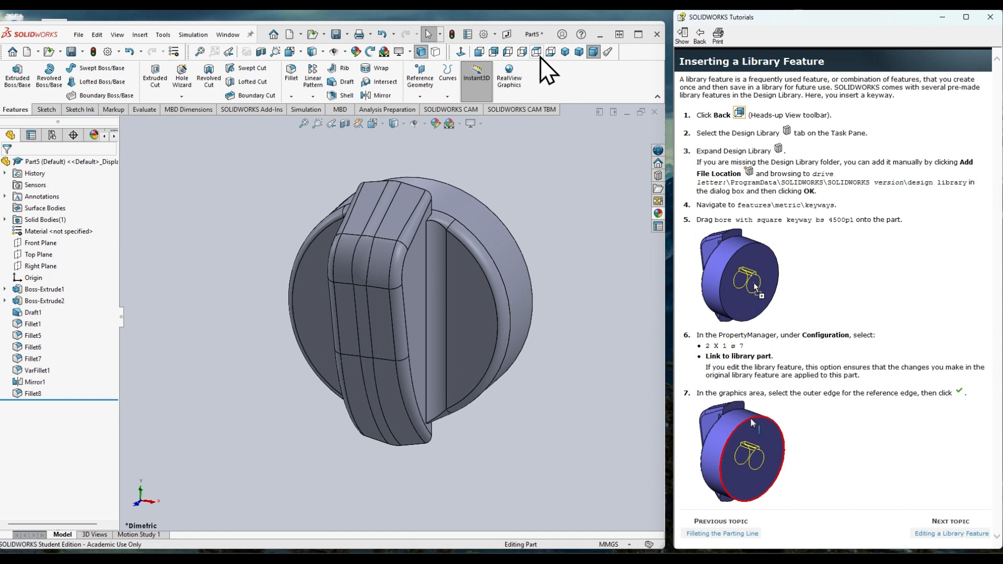
{"action": "left_click", "coordinate": [498, 49]}
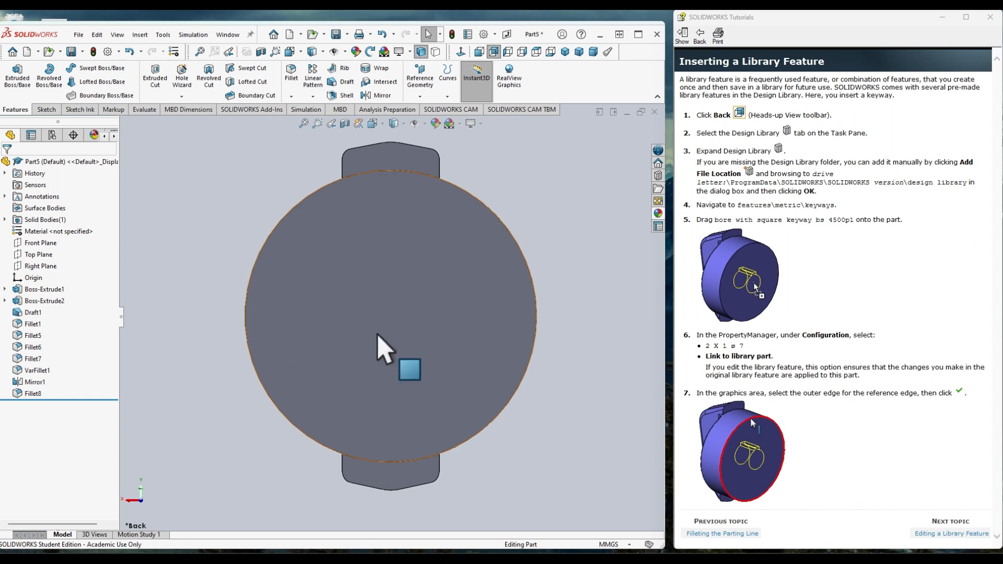
{"action": "left_click", "coordinate": [656, 176]}
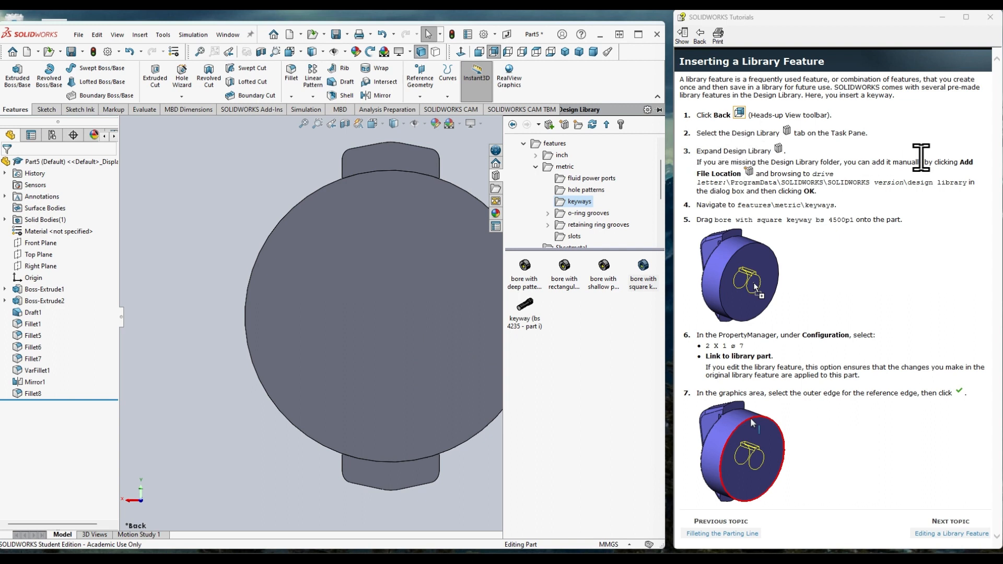
{"action": "left_click", "coordinate": [523, 143]}
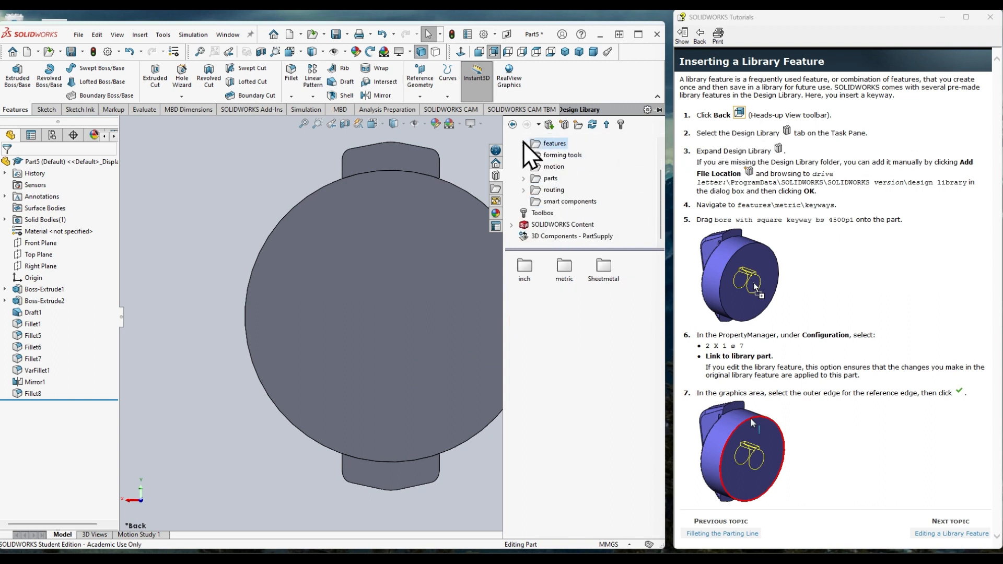
{"action": "left_click", "coordinate": [525, 143]}
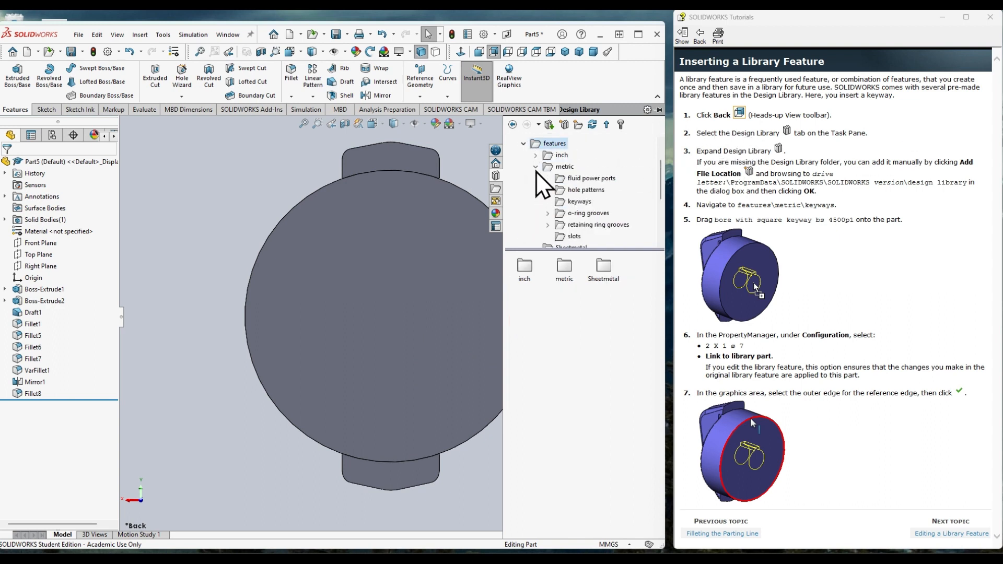
{"action": "left_click", "coordinate": [580, 202]}
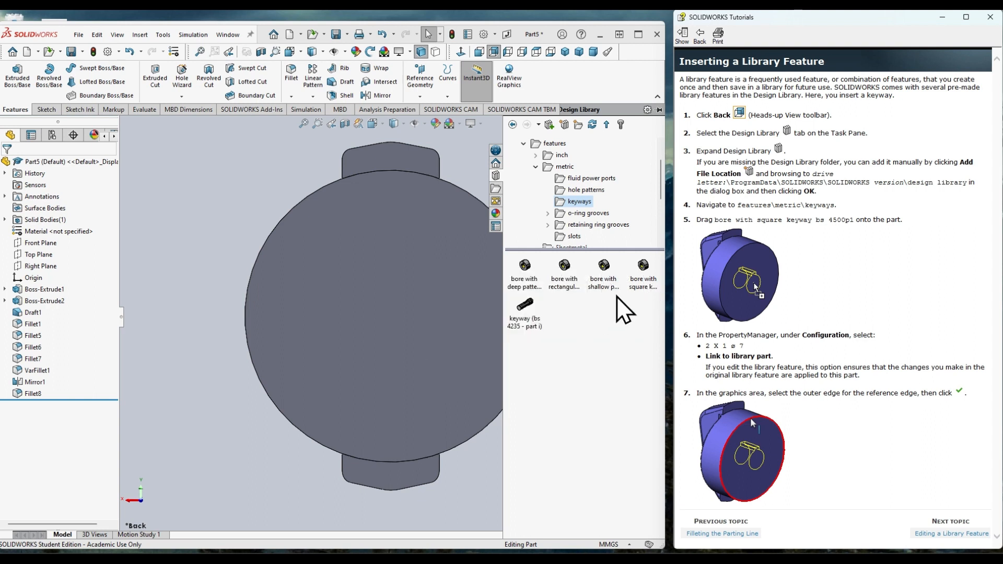
Step: Place the library feature bore with square keyway bs 4500p1 on the back face, using configuration 2 X 1 Ø7 linked to the library part
{"action": "mouse_move", "coordinate": [642, 282]}
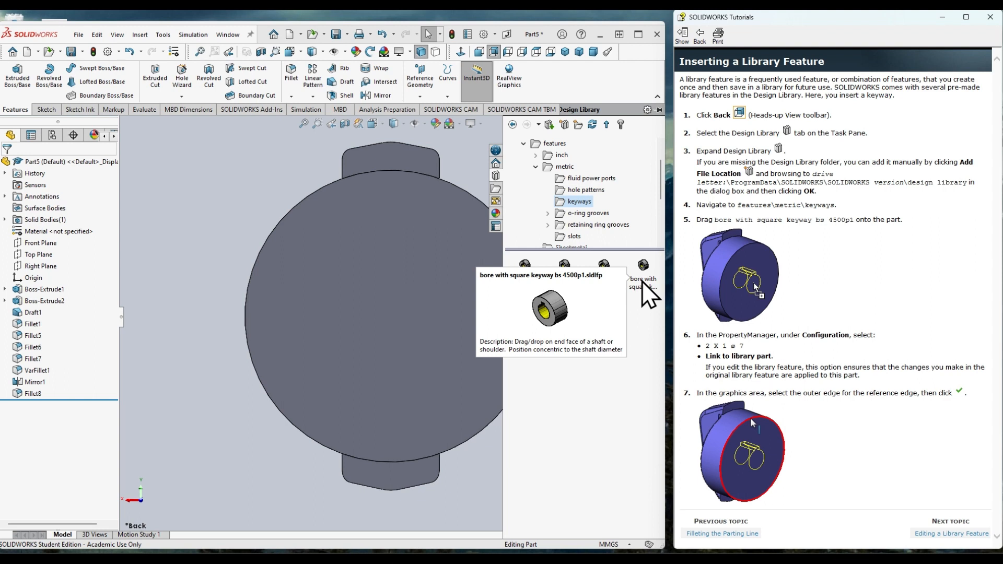
{"action": "left_click_drag", "start_coordinate": [641, 283], "coordinate": [393, 309]}
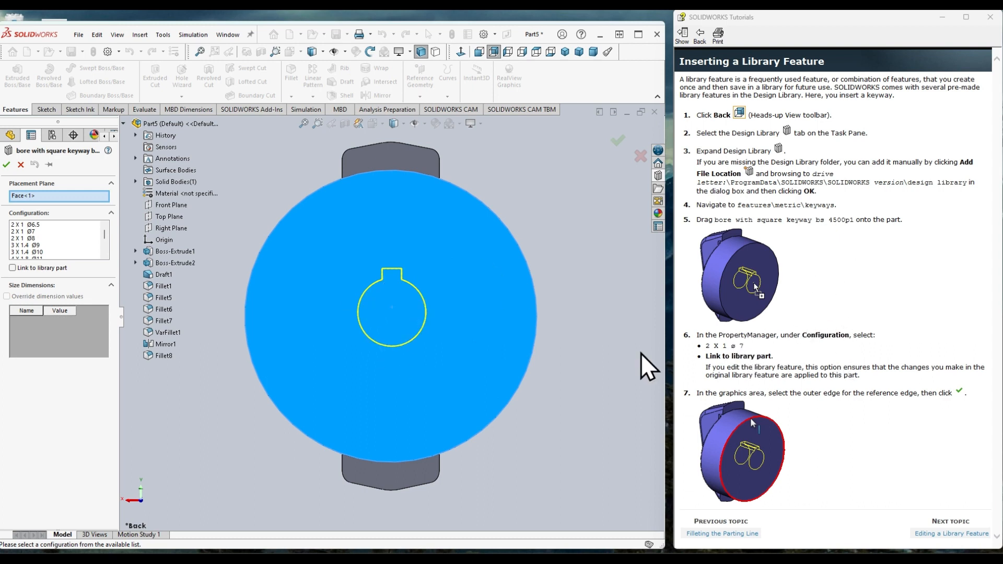
{"action": "left_click", "coordinate": [20, 230]}
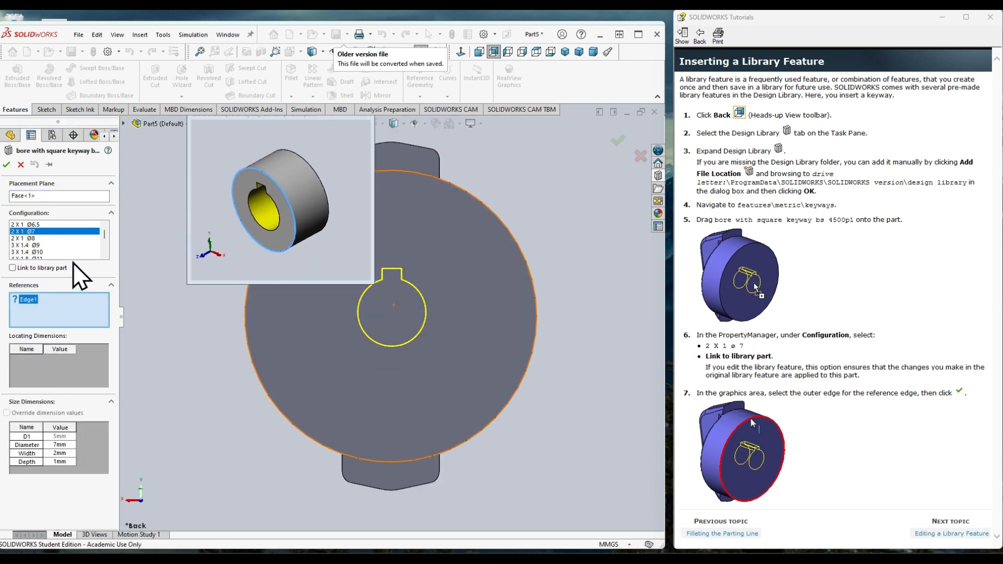
{"action": "left_click", "coordinate": [13, 268]}
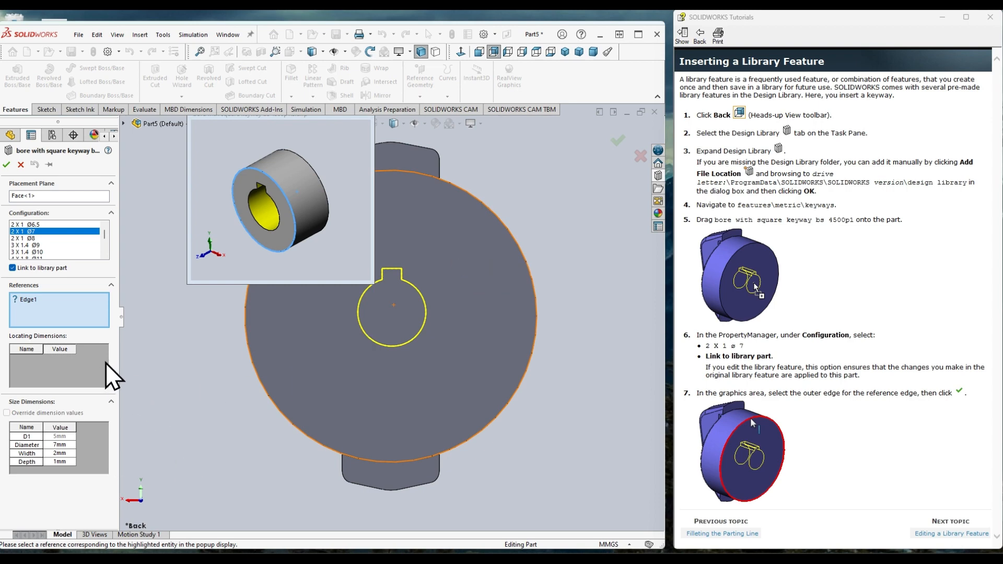
Step: Assign the outer circular edge of the back face as the keyway's Edge1 reference and insert the feature
{"action": "left_click", "coordinate": [23, 299]}
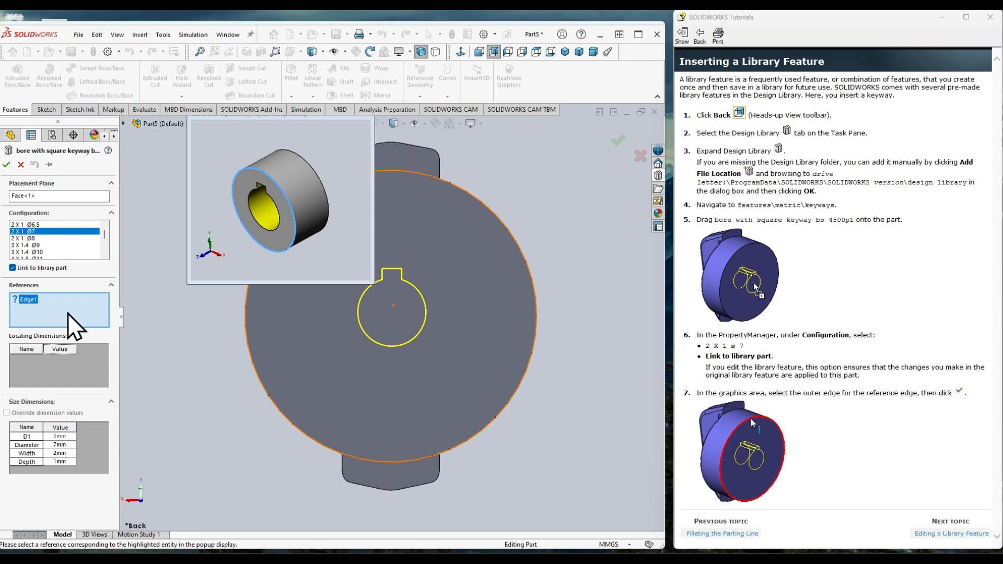
{"action": "left_click", "coordinate": [540, 311]}
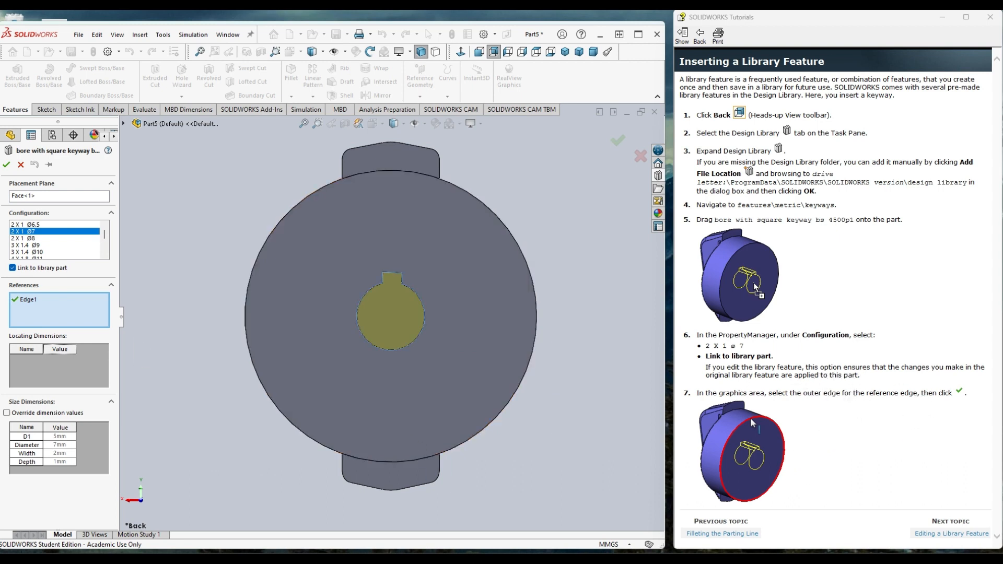
{"action": "left_click", "coordinate": [6, 164]}
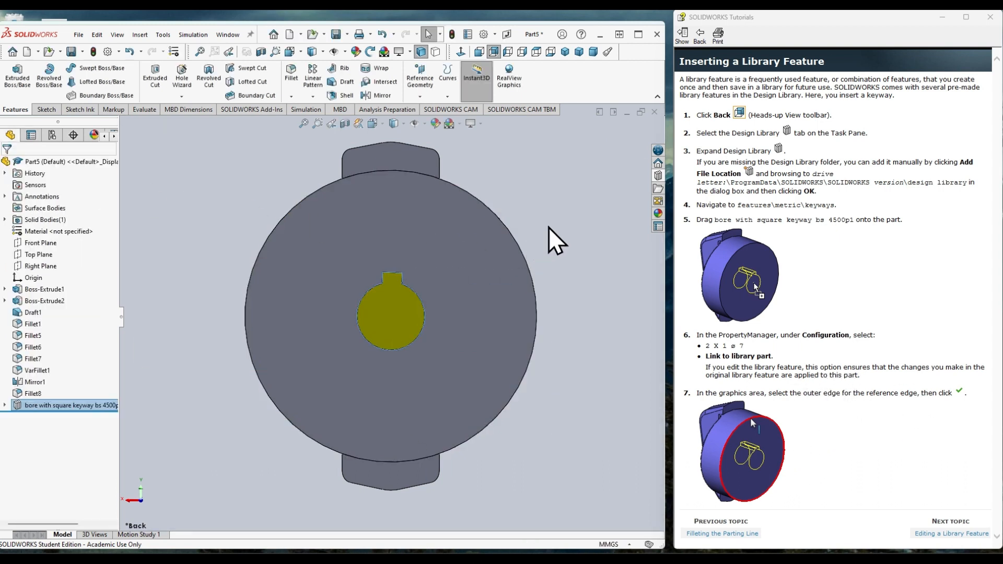
{"action": "middle_click_drag", "start_coordinate": [548, 227], "coordinate": [529, 245]}
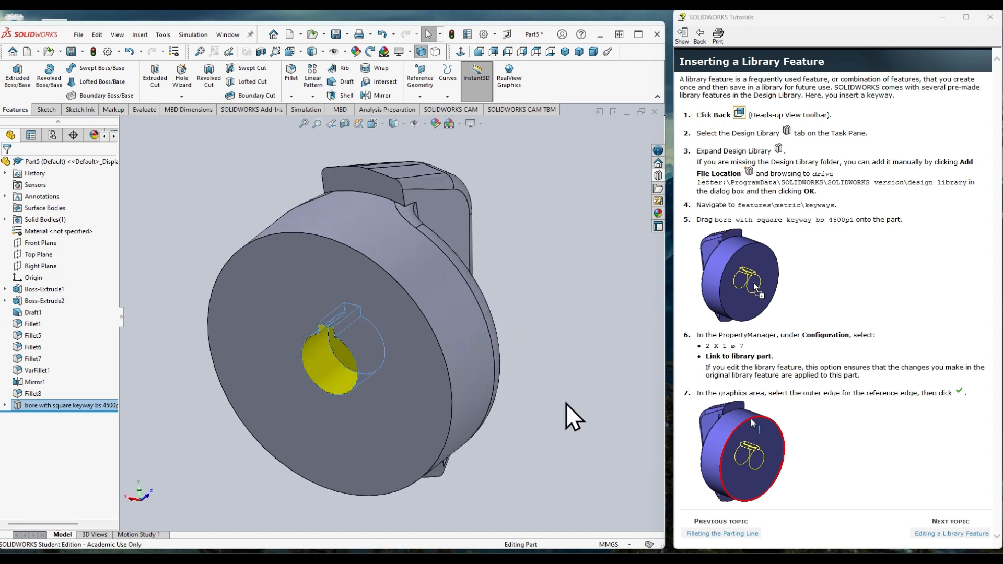
{"action": "scroll", "coordinate": [512, 412], "scroll_direction": "down", "scroll_amount": 2}
{"action": "scroll", "coordinate": [611, 365], "scroll_direction": "up", "scroll_amount": 3}
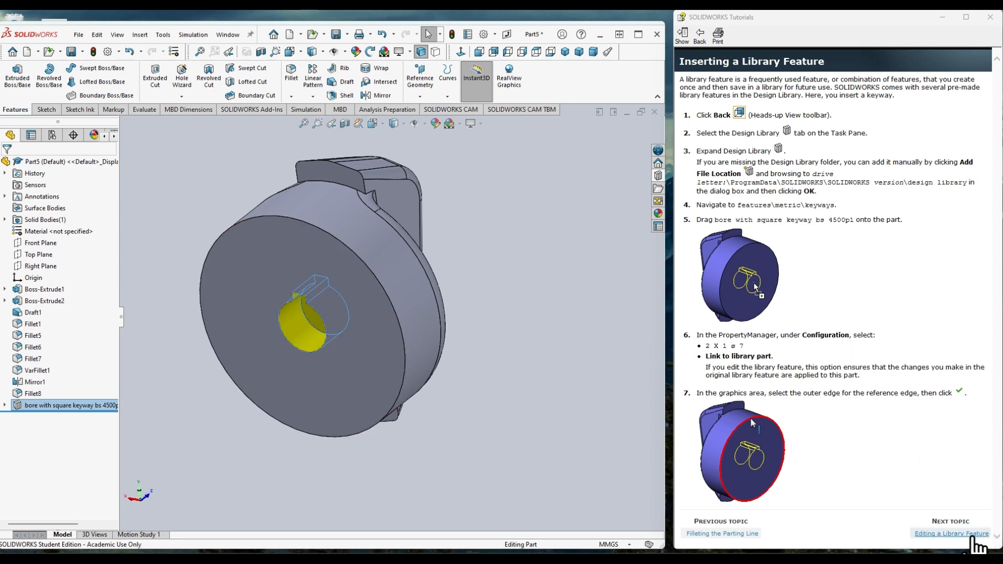
Step: Continue to the topic Editing a Library Feature and open bore with square keyway bs 4500p1 for editing in context
{"action": "left_click", "coordinate": [972, 535]}
{"action": "middle_click_drag", "start_coordinate": [528, 293], "coordinate": [522, 213]}
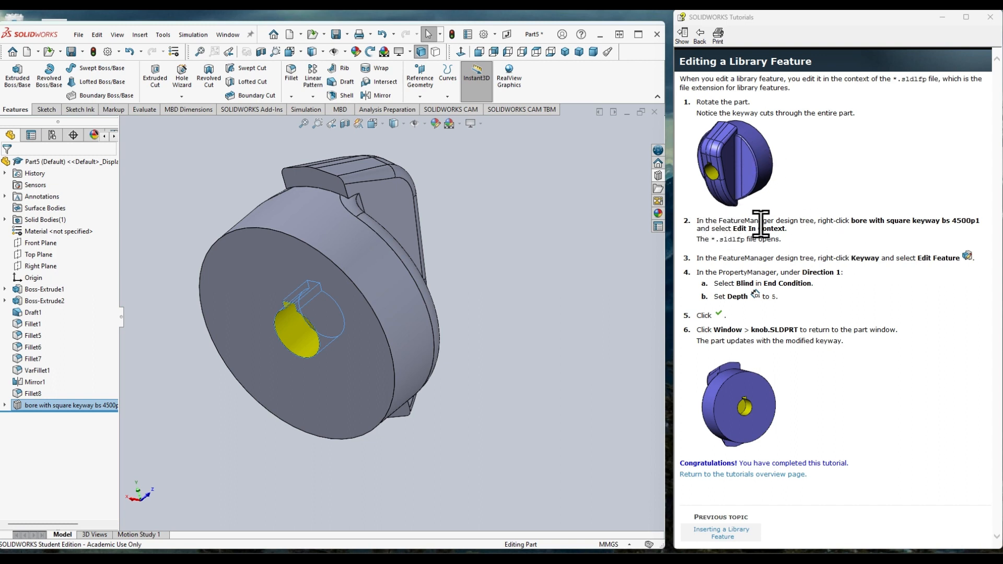
{"action": "right_click", "coordinate": [70, 408]}
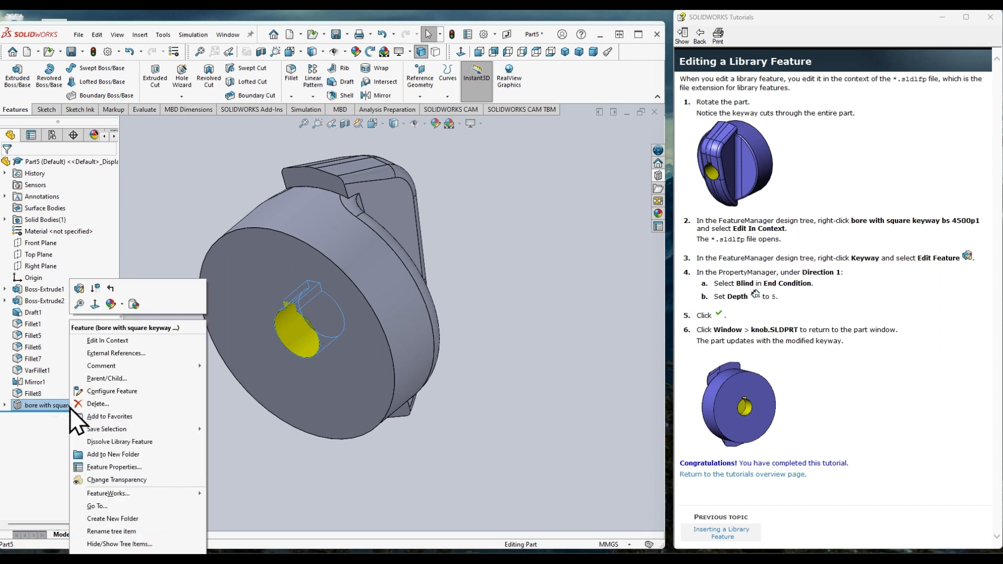
{"action": "left_click", "coordinate": [112, 340]}
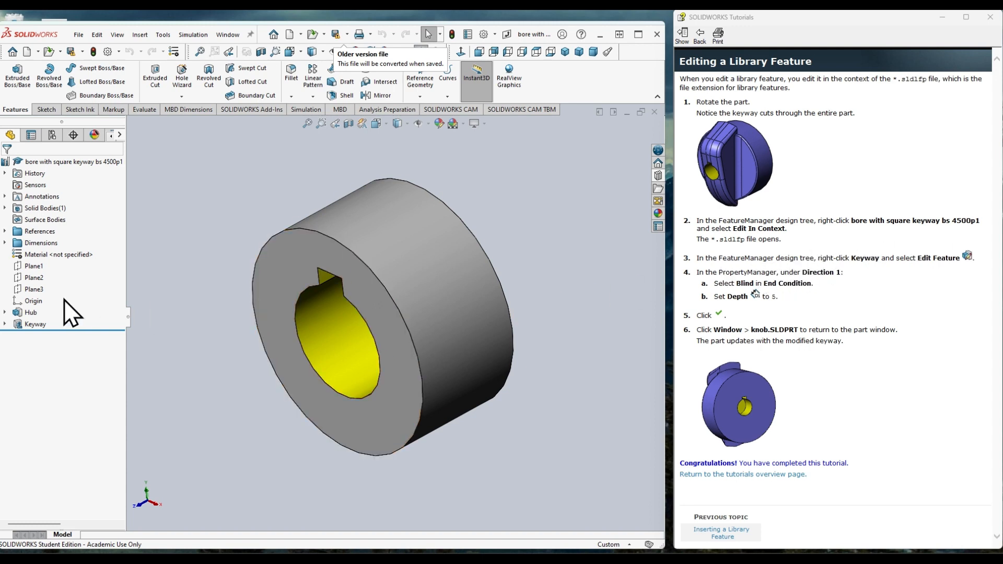
Step: Edit the Keyway cut of the library feature to a Blind end condition with a 5 mm depth in Direction 1
{"action": "right_click", "coordinate": [29, 321]}
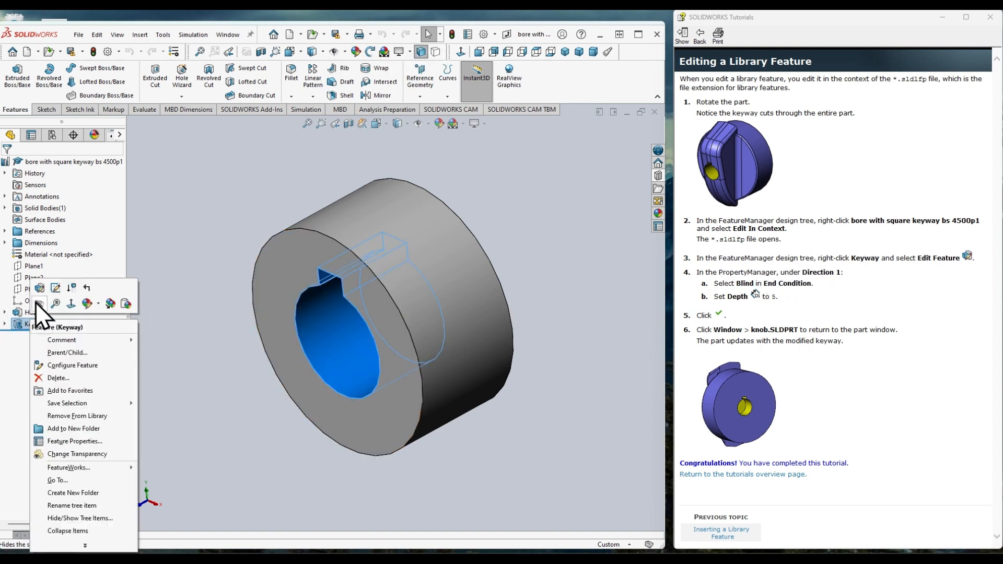
{"action": "left_click", "coordinate": [35, 302]}
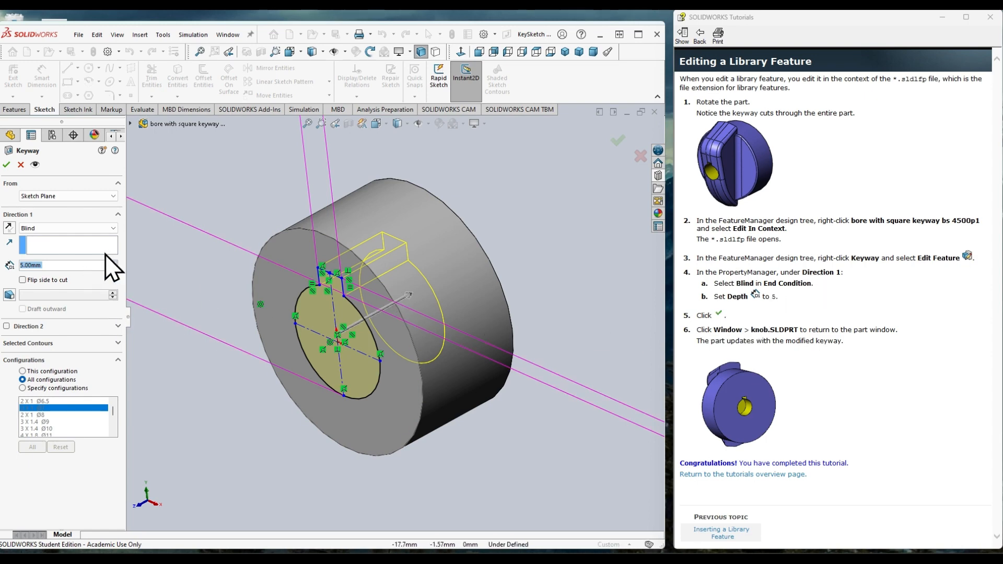
{"action": "left_click", "coordinate": [47, 228]}
{"action": "left_click", "coordinate": [71, 246]}
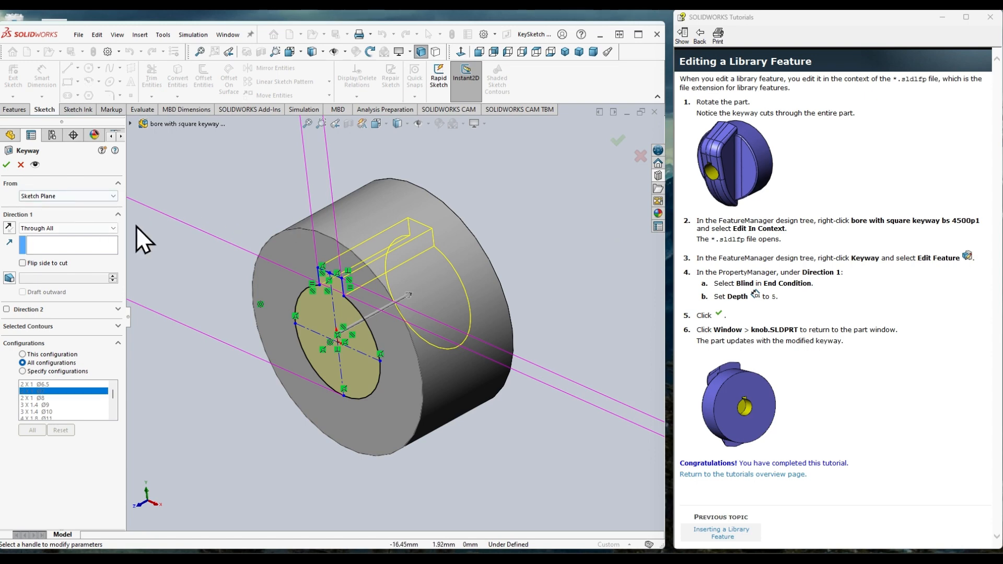
{"action": "left_click", "coordinate": [117, 227]}
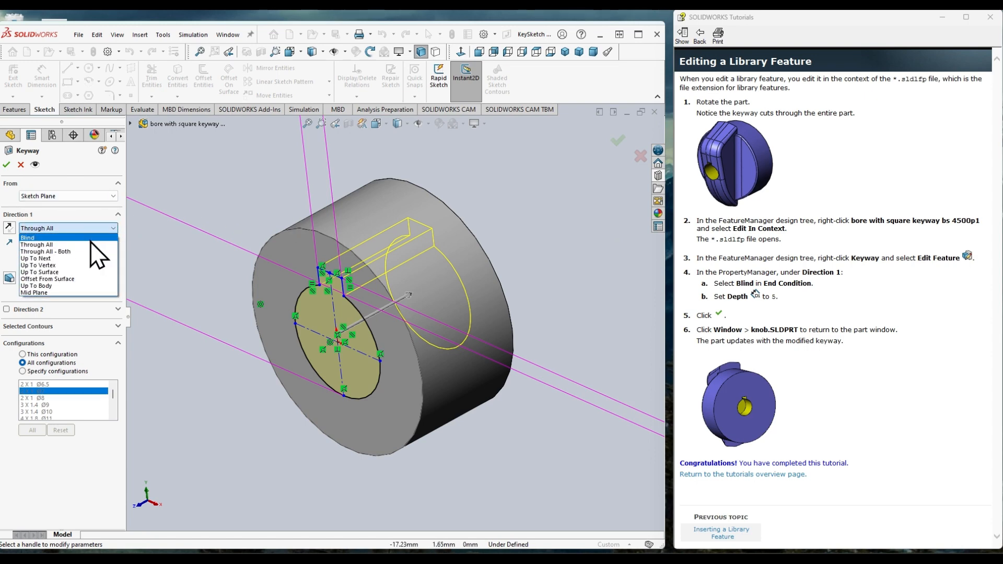
{"action": "left_click", "coordinate": [90, 241]}
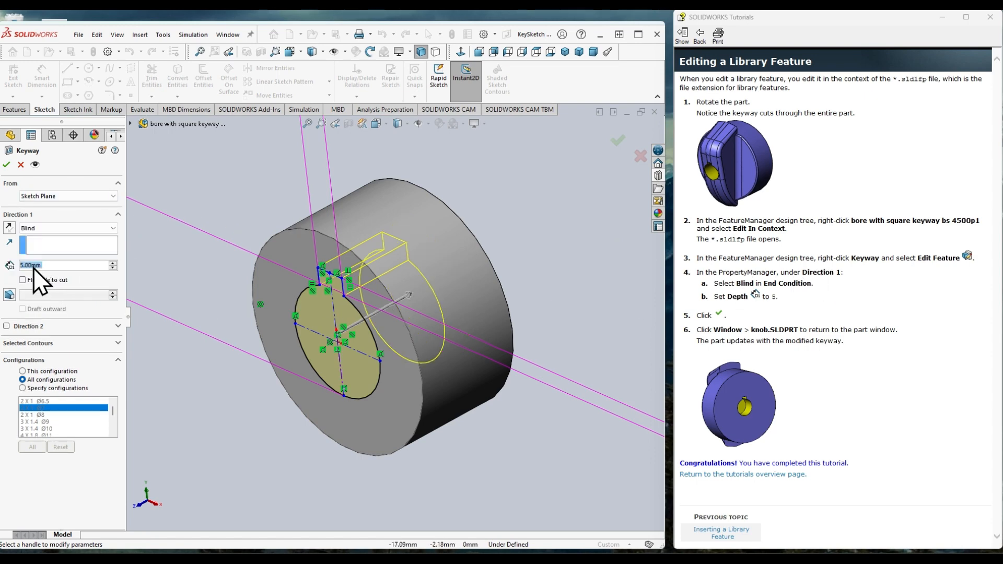
{"action": "left_click", "coordinate": [6, 165]}
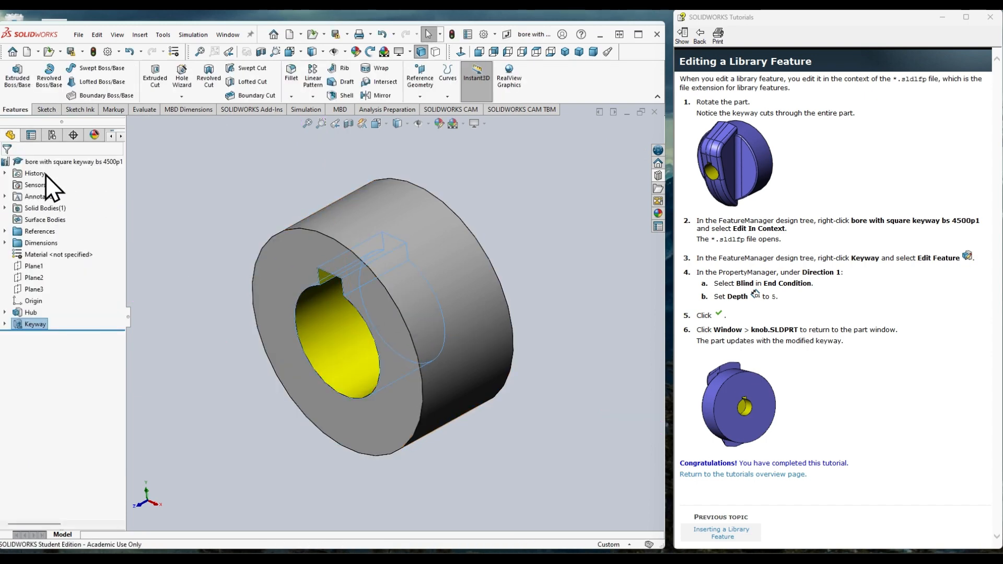
Step: Return to the knob part Part5 and examine the updated keyway from the back and front of the knob
{"action": "left_click", "coordinate": [221, 36]}
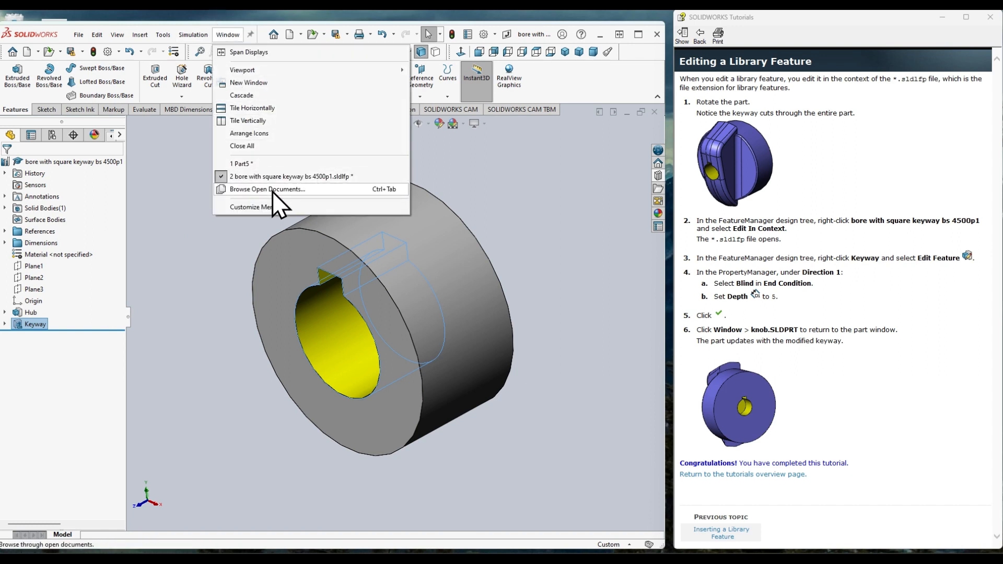
{"action": "left_click", "coordinate": [242, 163]}
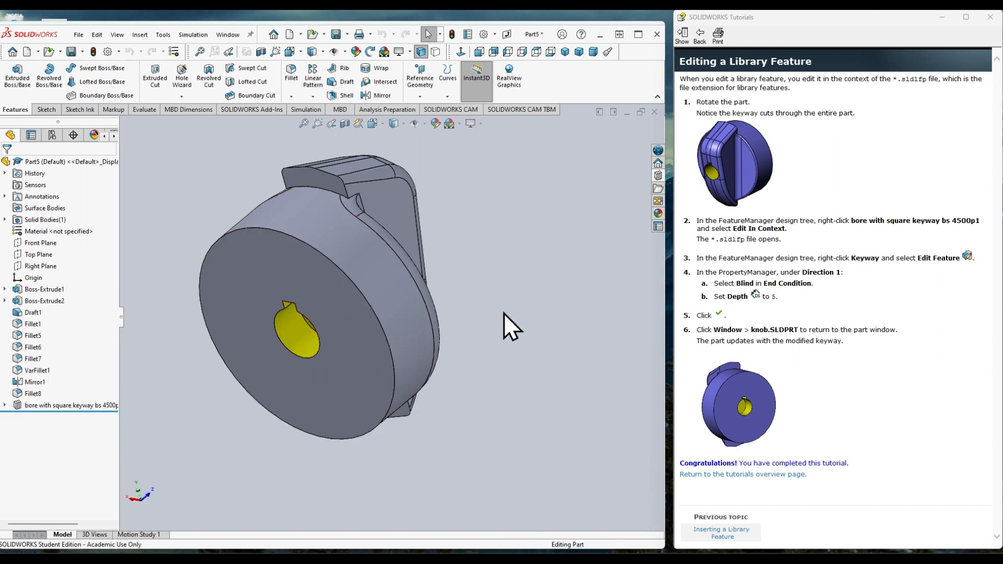
{"action": "middle_click_drag", "start_coordinate": [503, 321], "coordinate": [479, 330]}
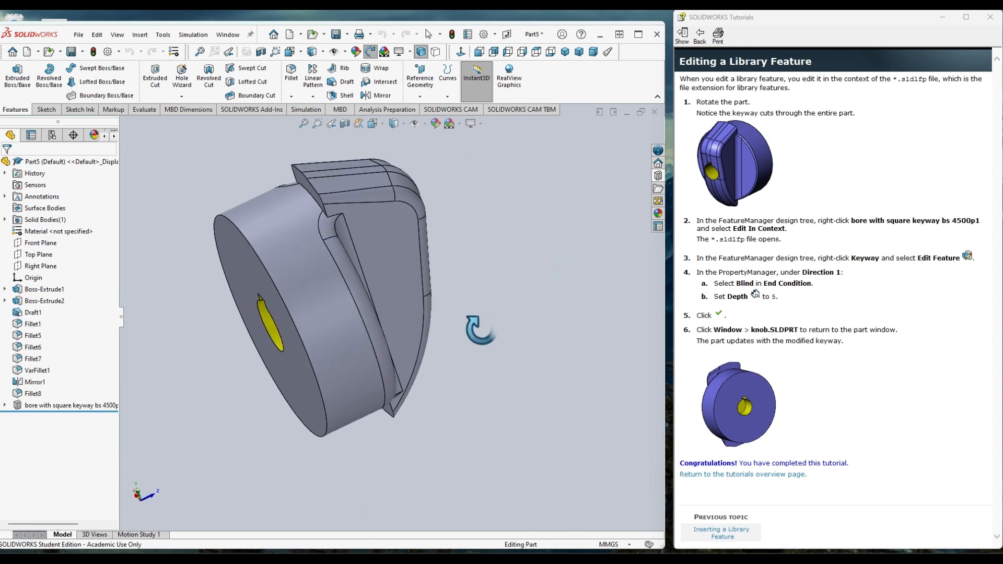
{"action": "middle_click_drag", "start_coordinate": [565, 249], "coordinate": [514, 289]}
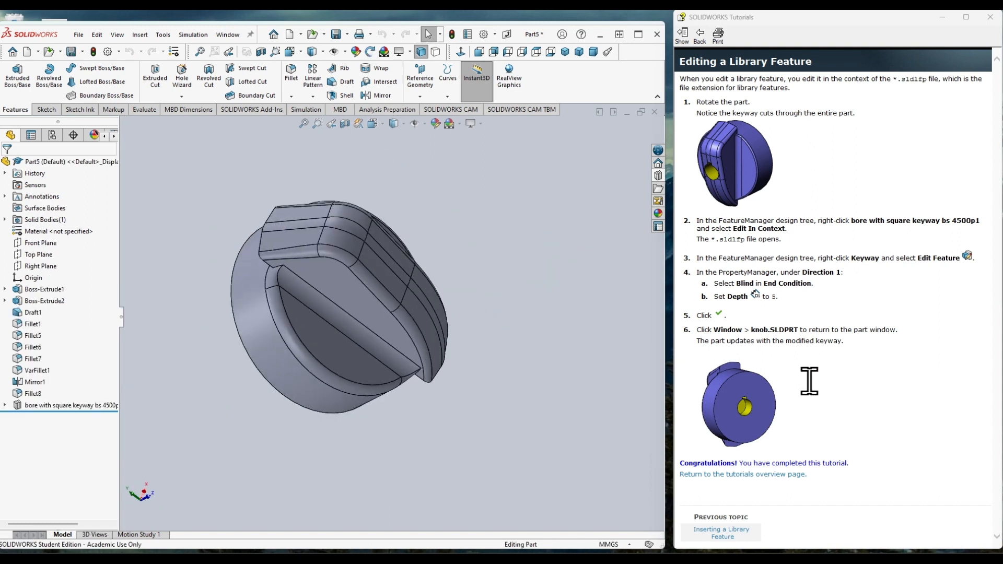
{"action": "middle_click_drag", "start_coordinate": [459, 309], "coordinate": [470, 173]}
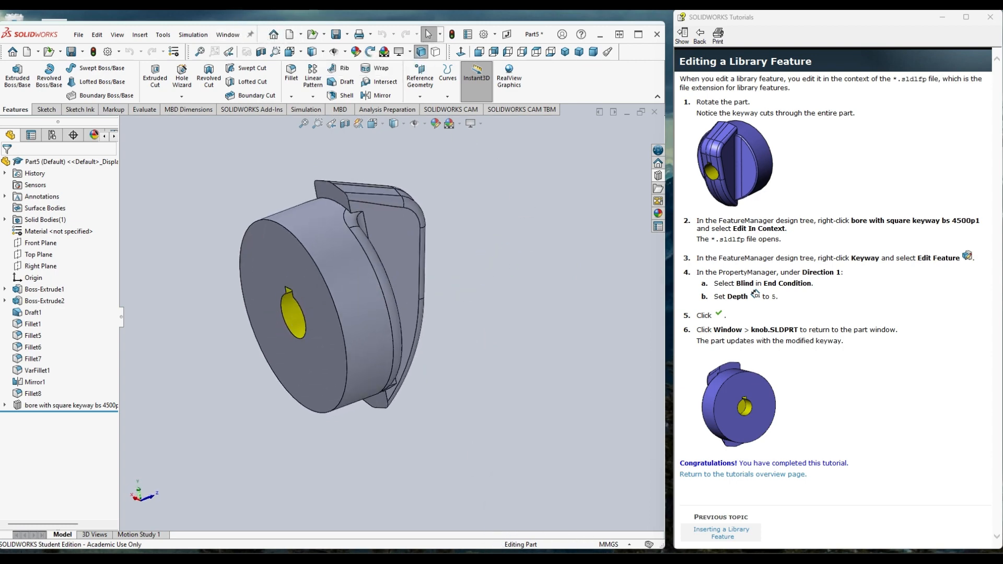
{"action": "left_click", "coordinate": [695, 525]}
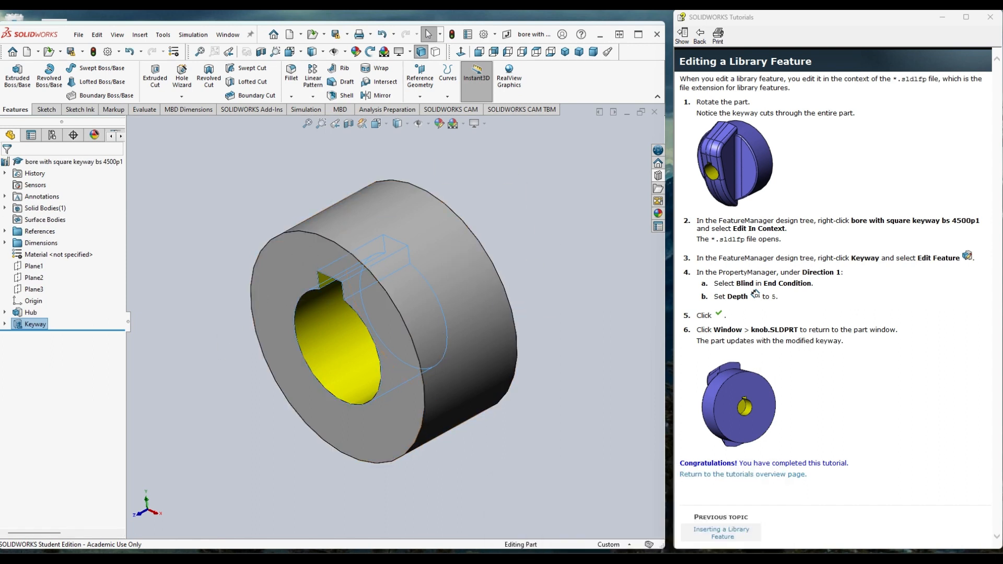
{"action": "left_click", "coordinate": [635, 525]}
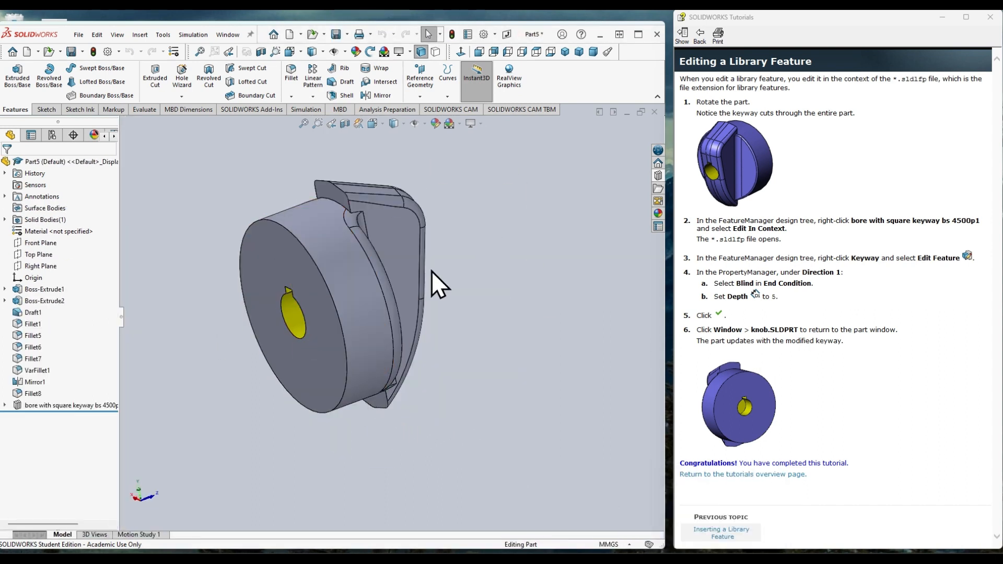
{"action": "middle_click_drag", "start_coordinate": [493, 308], "coordinate": [530, 204]}
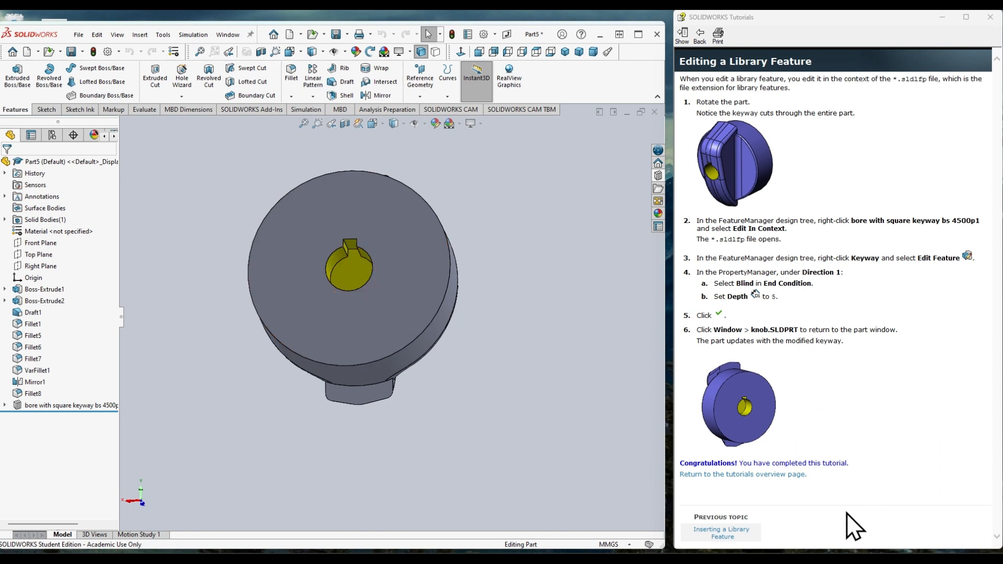
{"action": "middle_click_drag", "start_coordinate": [406, 141], "coordinate": [509, 236]}
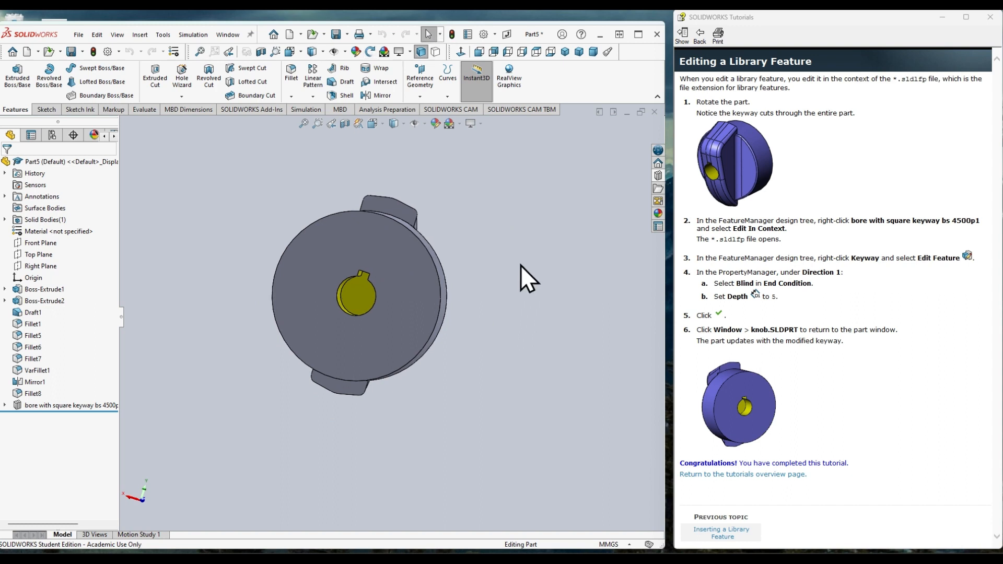
{"action": "middle_click_drag", "start_coordinate": [543, 263], "coordinate": [541, 320]}
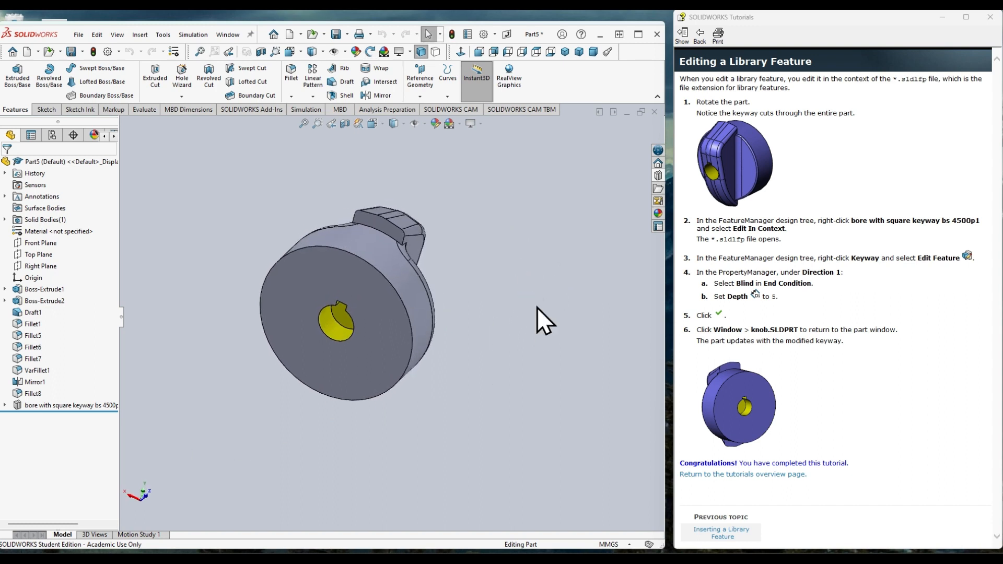
{"action": "middle_click_drag", "start_coordinate": [551, 259], "coordinate": [544, 215]}
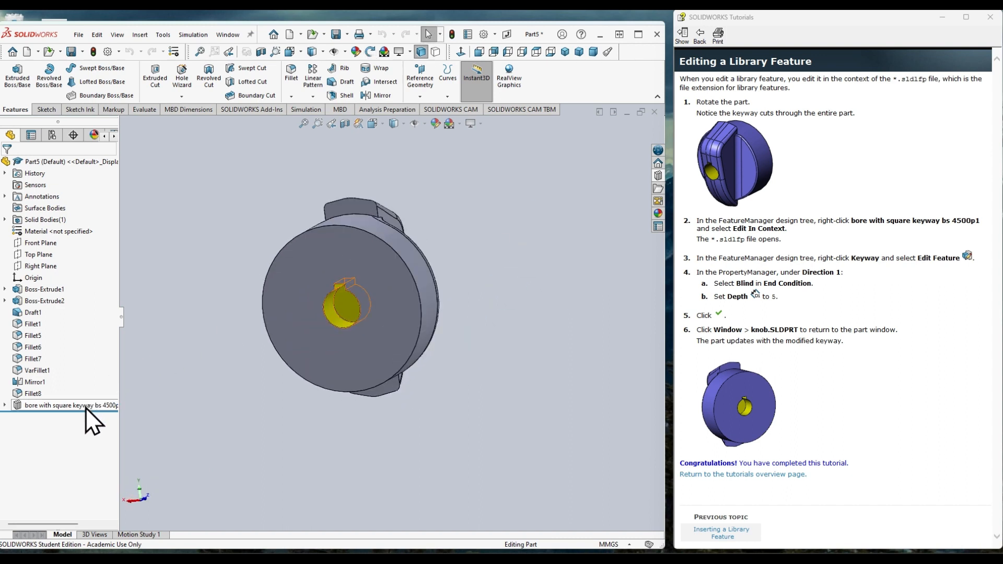
Step: Roll the part back to just after VarFillet1 and display that variable fillet's radius dimensions on the grip edge
{"action": "left_click_drag", "start_coordinate": [103, 410], "coordinate": [100, 374]}
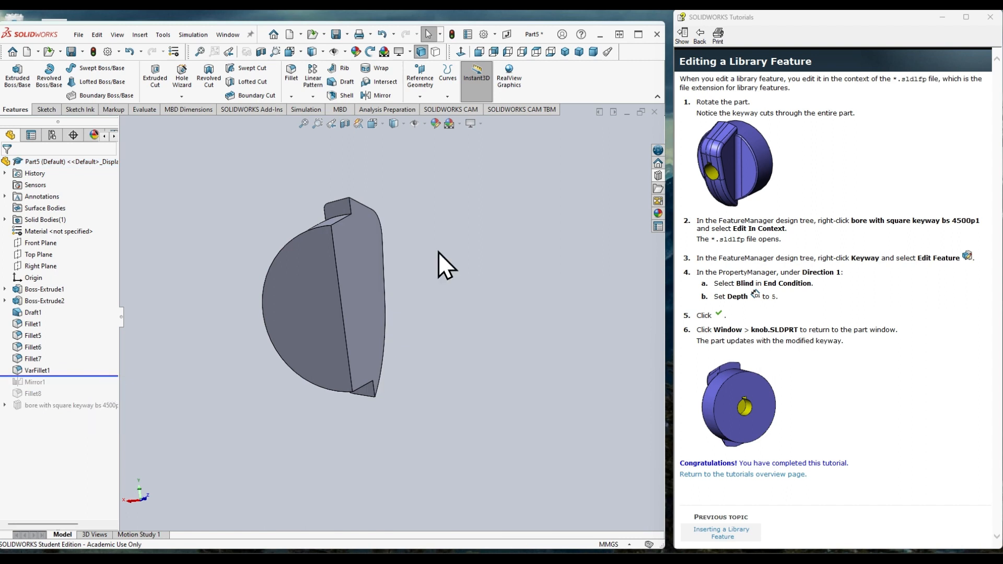
{"action": "middle_click_drag", "start_coordinate": [441, 264], "coordinate": [262, 381]}
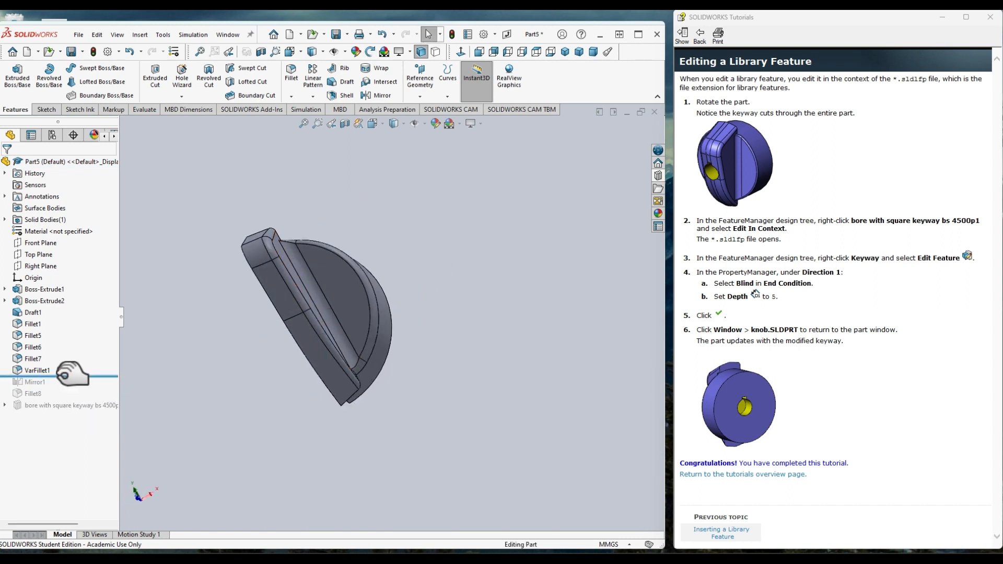
{"action": "left_click", "coordinate": [38, 370]}
{"action": "middle_click_drag", "start_coordinate": [418, 238], "coordinate": [391, 250]}
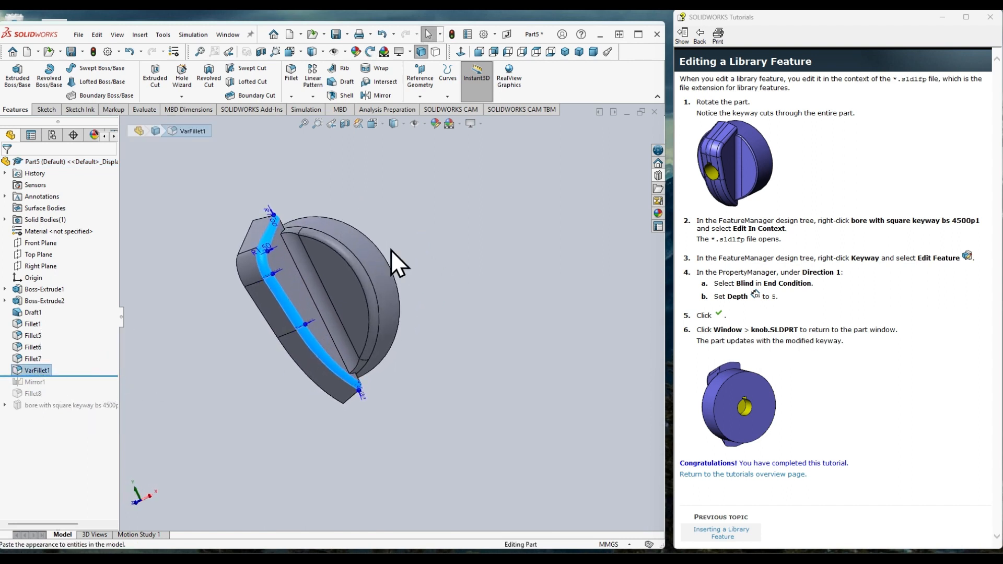
{"action": "left_click", "coordinate": [270, 215]}
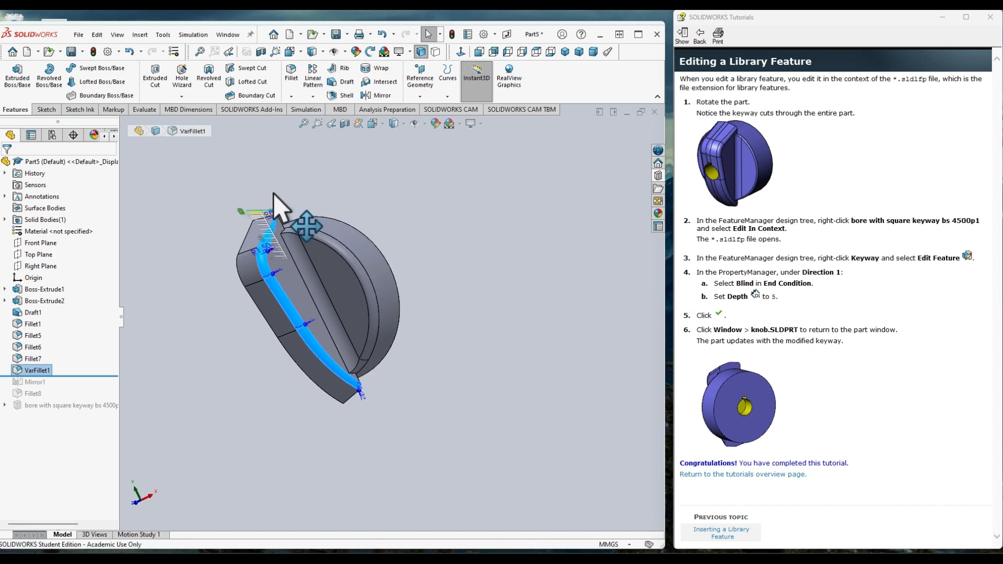
{"action": "left_click", "coordinate": [191, 305]}
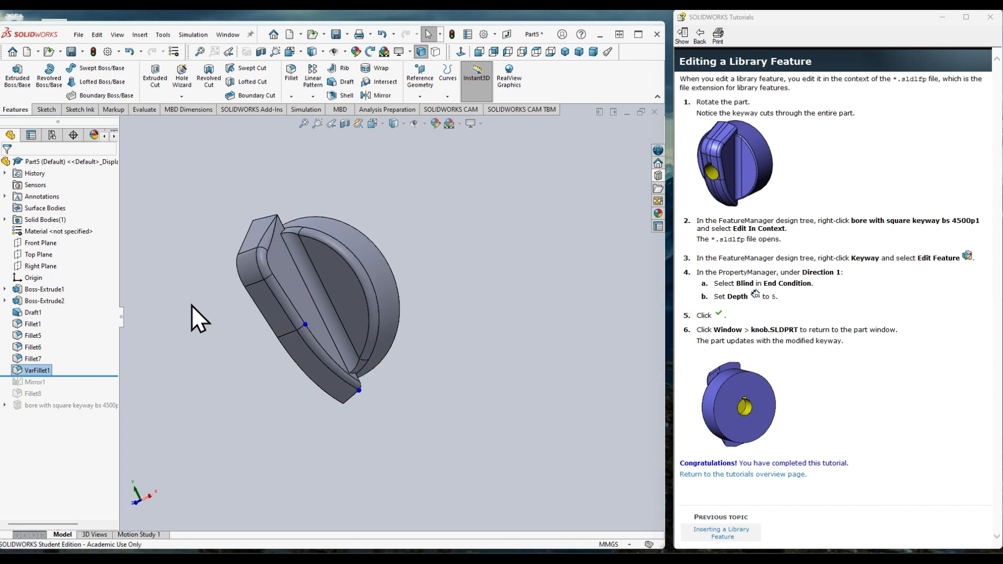
{"action": "left_click", "coordinate": [45, 370]}
{"action": "middle_click_drag", "start_coordinate": [217, 214], "coordinate": [211, 191]}
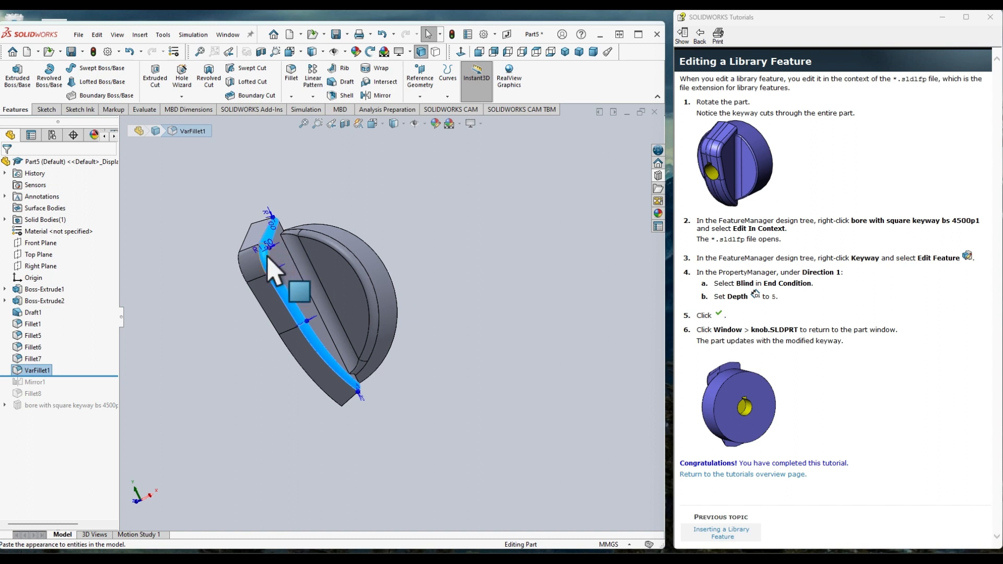
{"action": "middle_click_drag", "start_coordinate": [303, 358], "coordinate": [402, 410]}
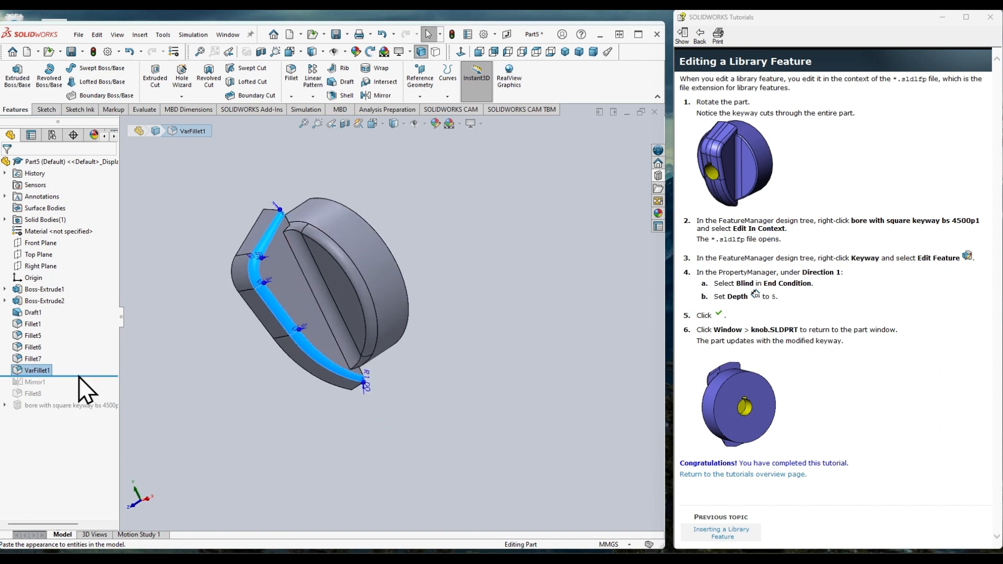
Step: View the VarFillet1 dimensions in the Hidden Lines Removed display style, and restore the shaded display with edges
{"action": "left_click", "coordinate": [400, 125]}
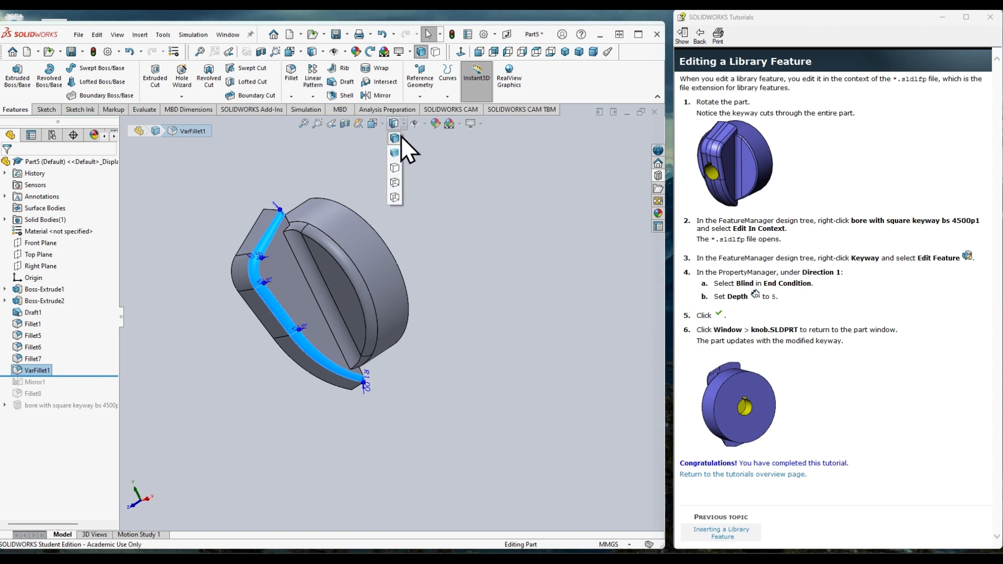
{"action": "left_click", "coordinate": [399, 171]}
{"action": "middle_click_drag", "start_coordinate": [253, 221], "coordinate": [230, 167]}
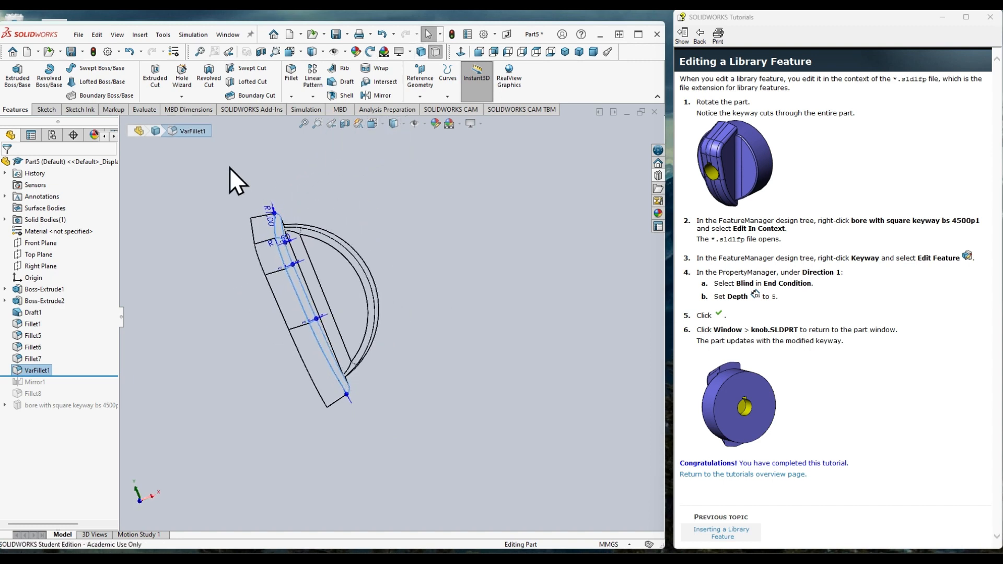
{"action": "left_click", "coordinate": [397, 123]}
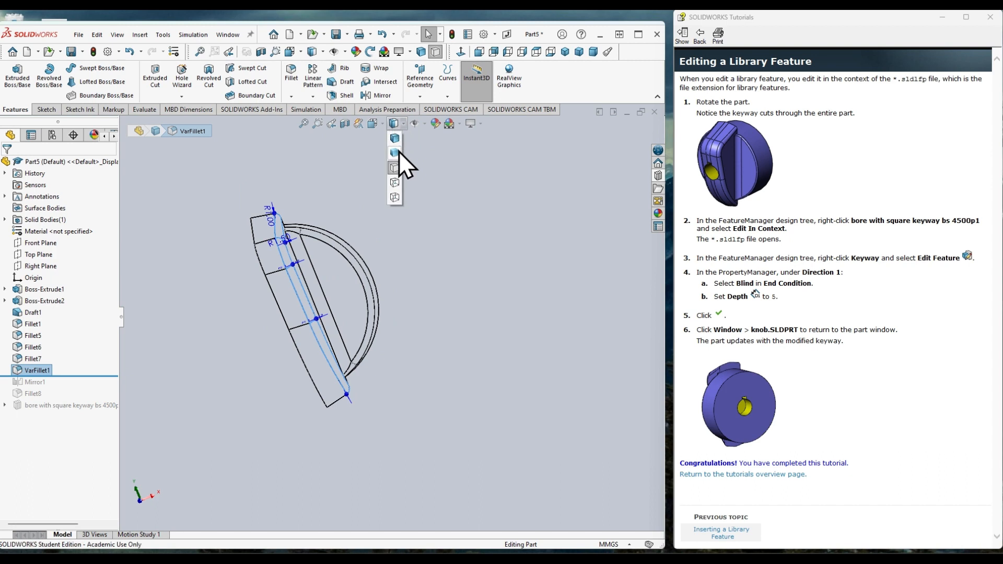
{"action": "left_click", "coordinate": [399, 151]}
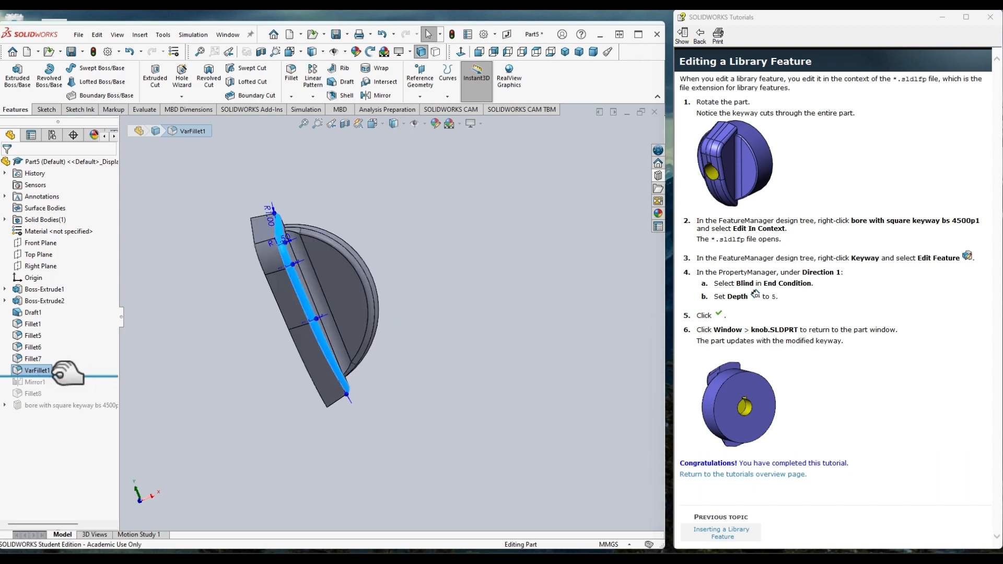
Step: Roll the part back to just after Fillet1 and review the Part 1 deliverables and figures in Lab - Fillets.pdf in Adobe Acrobat
{"action": "left_click_drag", "start_coordinate": [67, 376], "coordinate": [156, 330]}
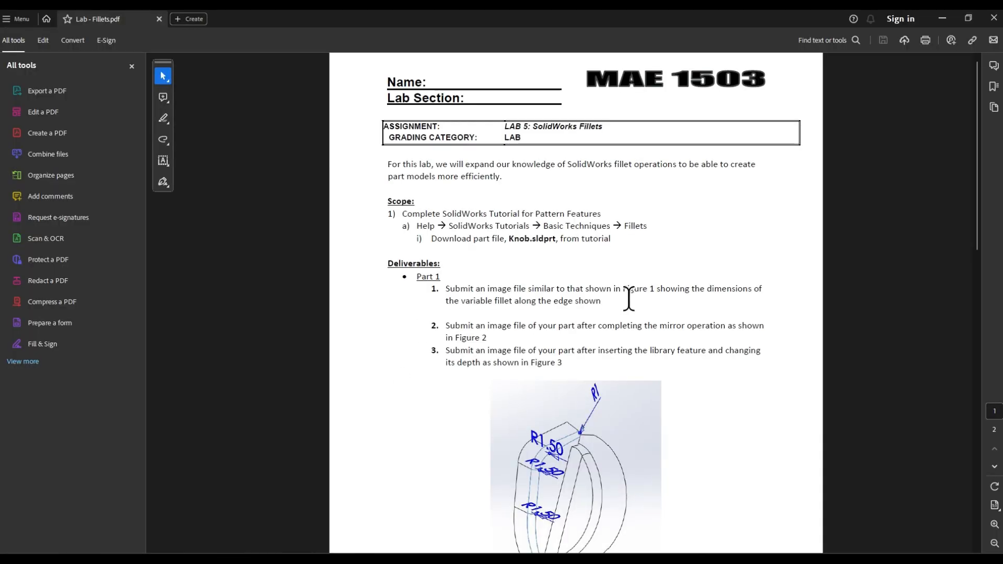
{"action": "scroll", "coordinate": [616, 272], "scroll_direction": "down", "scroll_amount": 5}
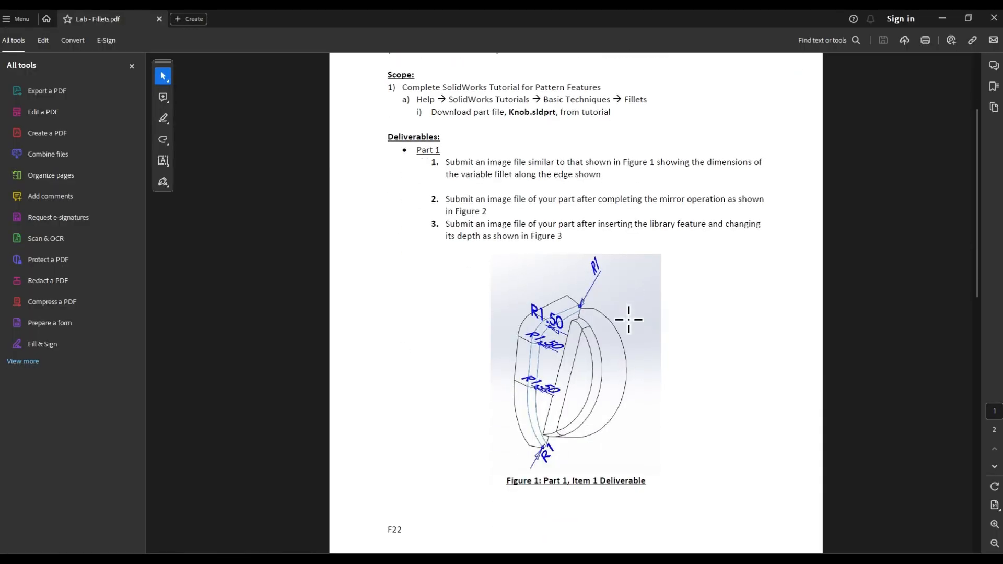
{"action": "scroll", "coordinate": [675, 389], "scroll_direction": "down", "scroll_amount": 6}
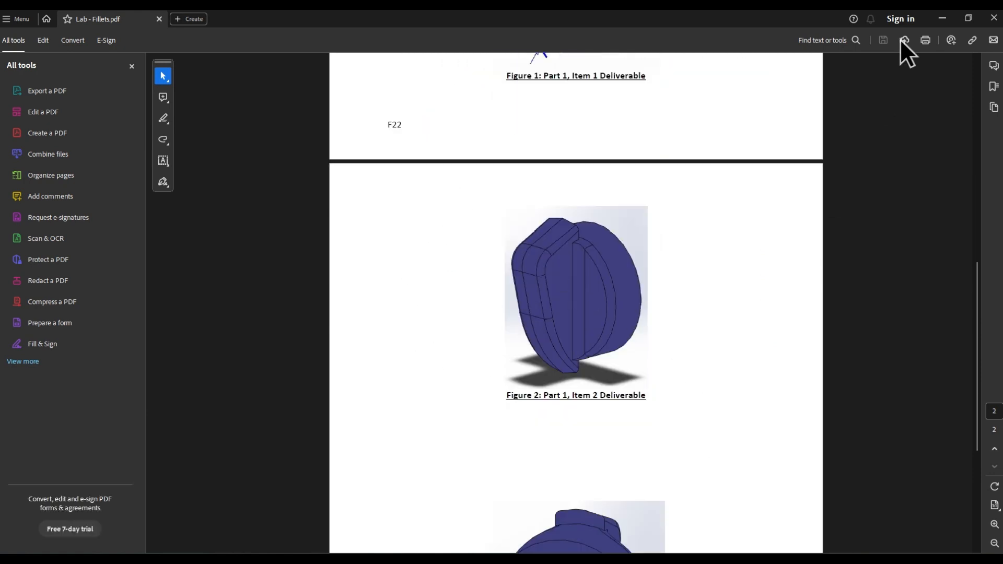
{"action": "left_click", "coordinate": [943, 21]}
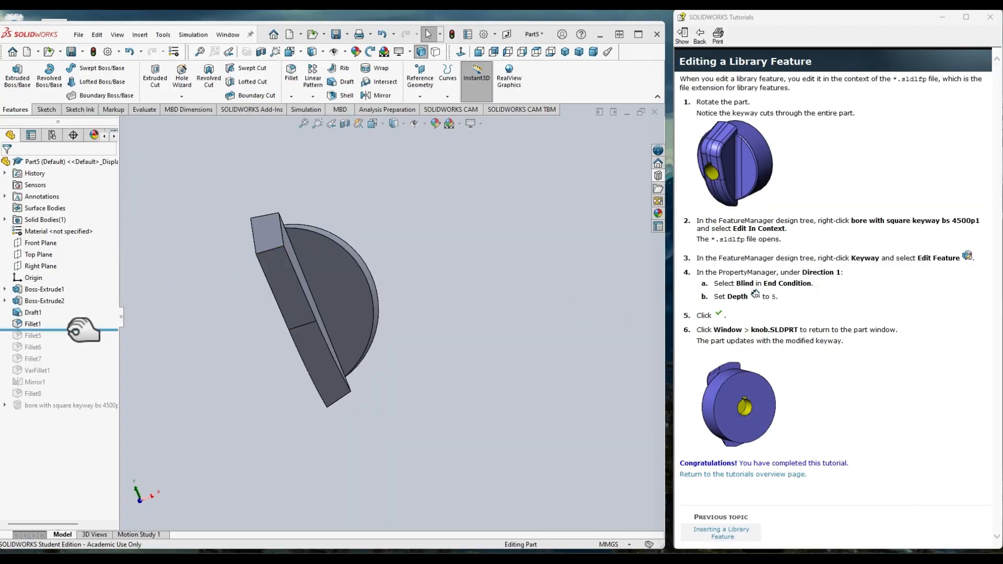
Step: Roll the part forward to Mirror1 to examine the mirrored knob, and restore all features through the keyway library feature
{"action": "left_click_drag", "start_coordinate": [79, 330], "coordinate": [78, 387]}
{"action": "middle_click_drag", "start_coordinate": [240, 351], "coordinate": [438, 312]}
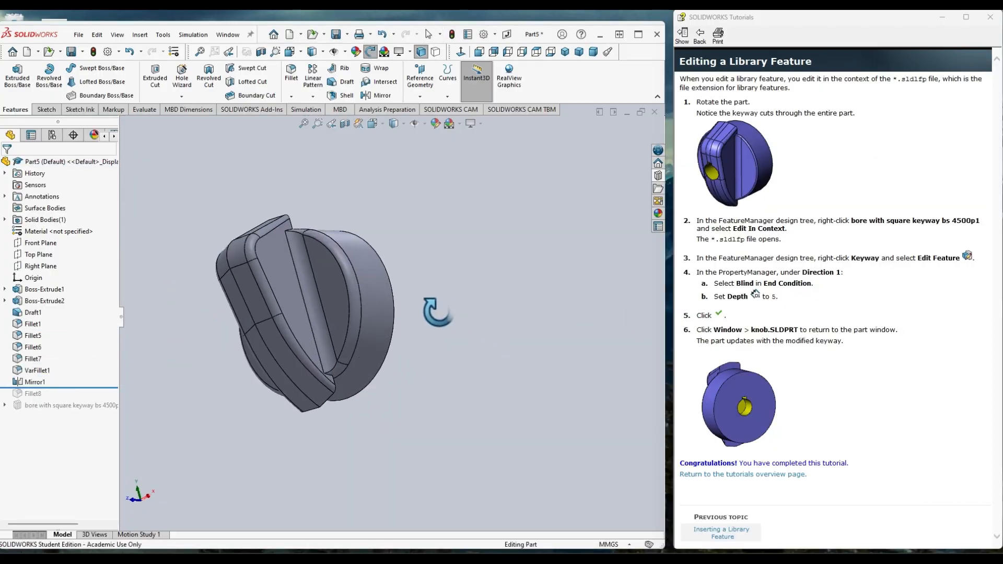
{"action": "middle_click_drag", "start_coordinate": [253, 336], "coordinate": [169, 356]}
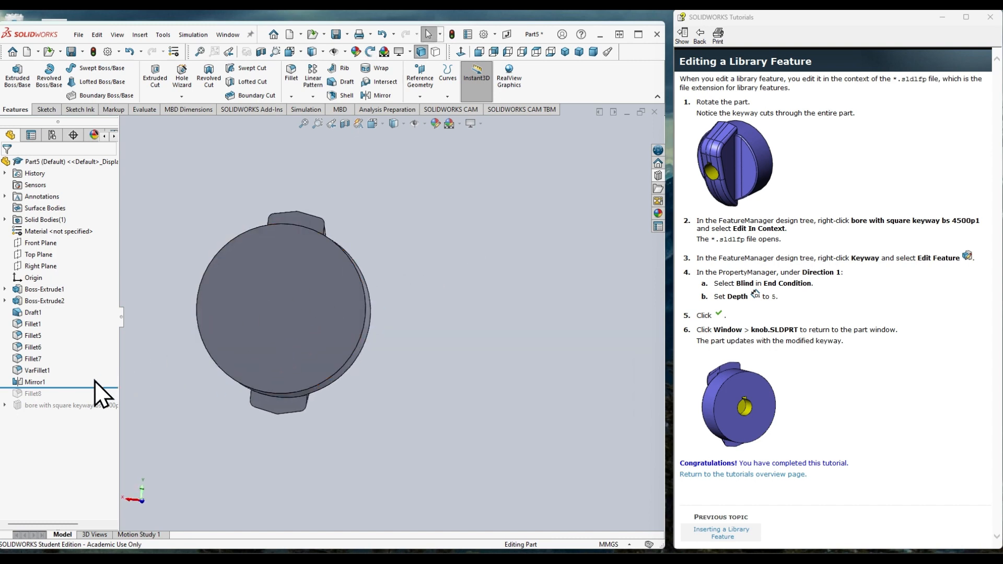
{"action": "left_click_drag", "start_coordinate": [94, 387], "coordinate": [99, 411]}
{"action": "middle_click_drag", "start_coordinate": [519, 224], "coordinate": [472, 357]}
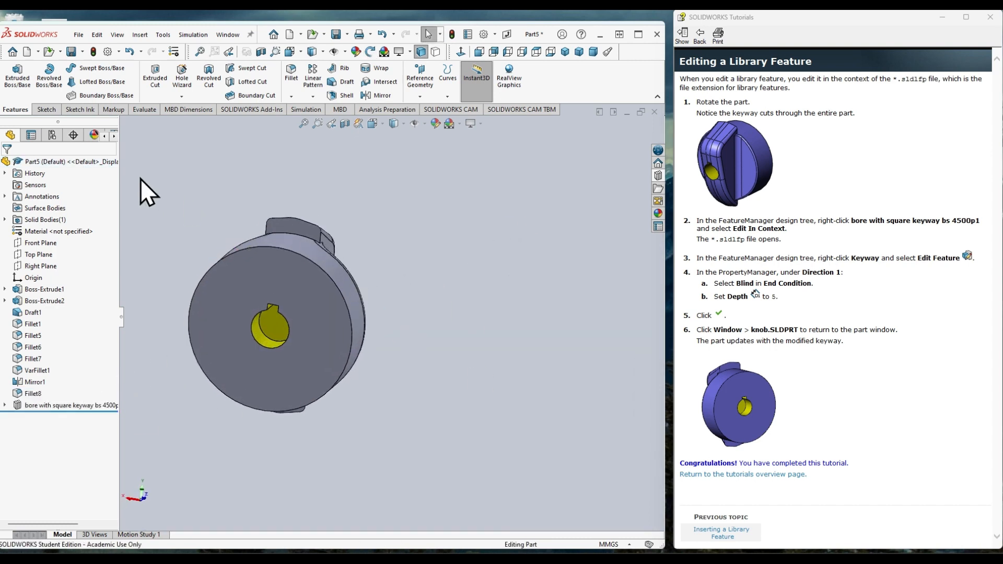